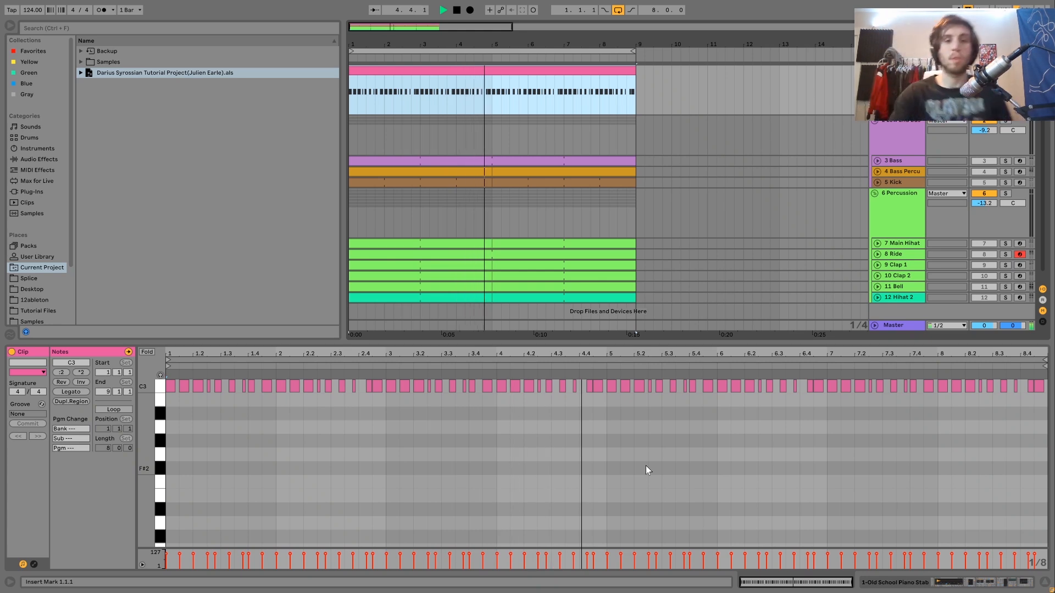
Stop playback, audition the Kick track in solo, and take it out of solo
{"action": "key", "text": "space"}
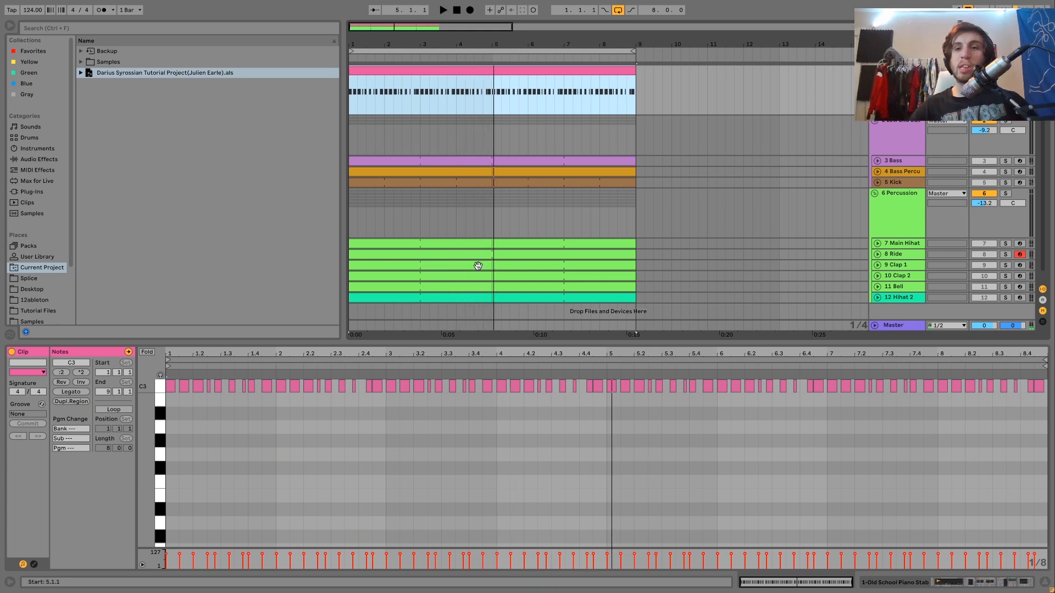
{"action": "left_click", "coordinate": [1005, 182]}
{"action": "key", "text": "space"}
{"action": "key", "text": "space"}
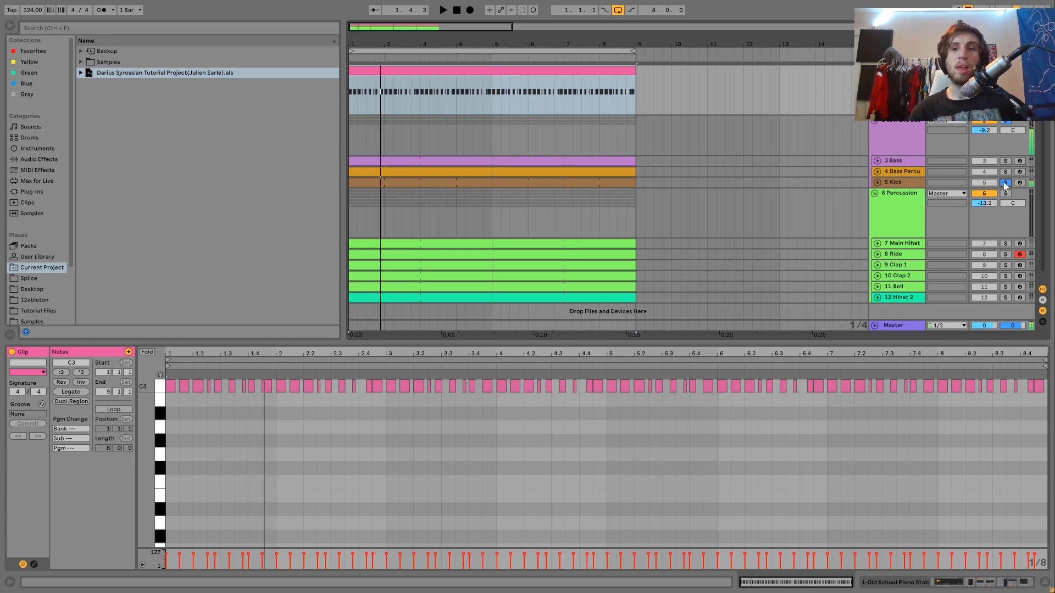
{"action": "left_click", "coordinate": [1005, 182]}
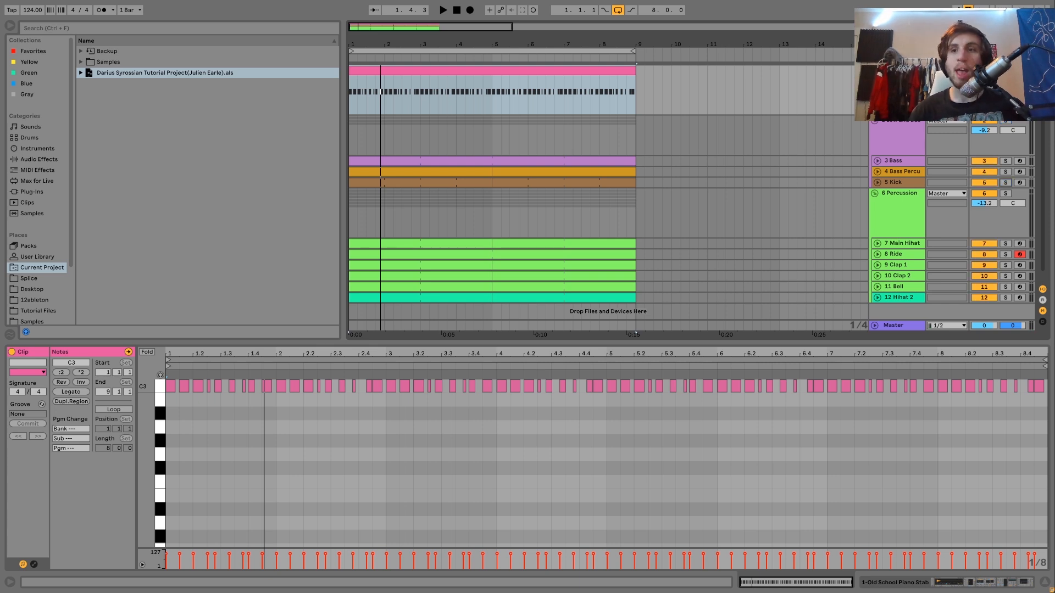
Solo the piano stab track and play a short passage of it
{"action": "left_click", "coordinate": [1005, 71]}
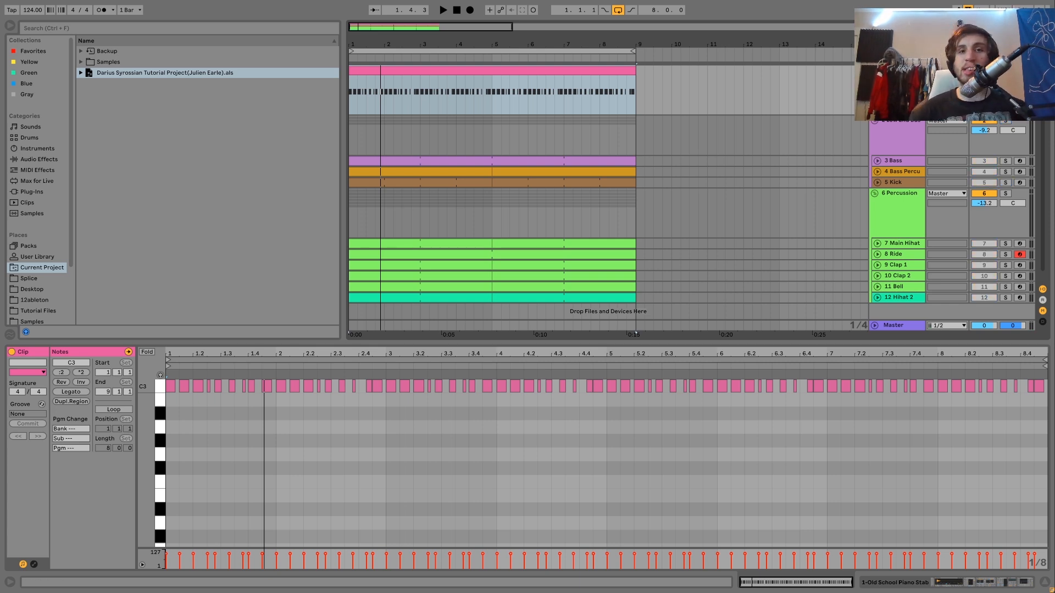
{"action": "key", "text": "space"}
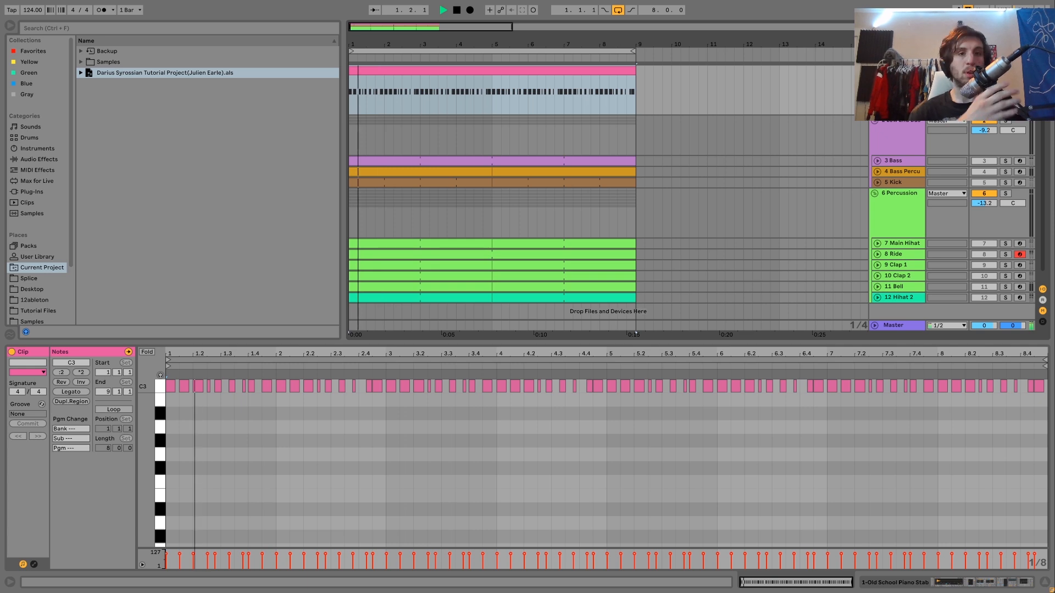
{"action": "key", "text": "space"}
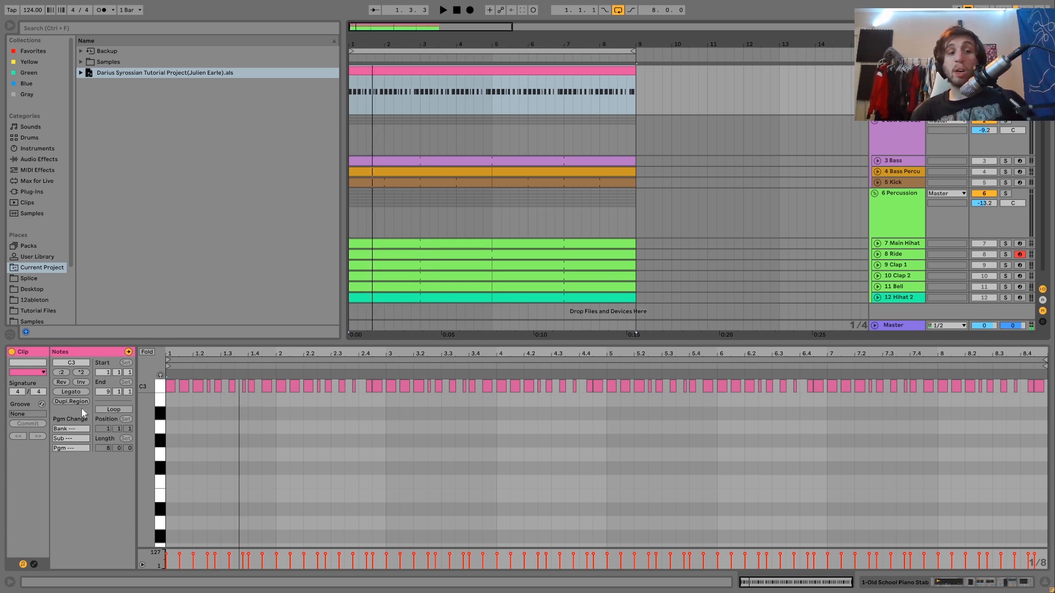
Show the piano stab's device chain in place of its notes and play the full mix without solo
{"action": "left_click_drag", "start_coordinate": [144, 401], "coordinate": [144, 505]}
{"action": "mouse_move", "coordinate": [143, 442]}
{"action": "left_mouse_down"}
{"action": "mouse_move", "coordinate": [143, 456]}
{"action": "mouse_move", "coordinate": [143, 444]}
{"action": "left_mouse_up"}
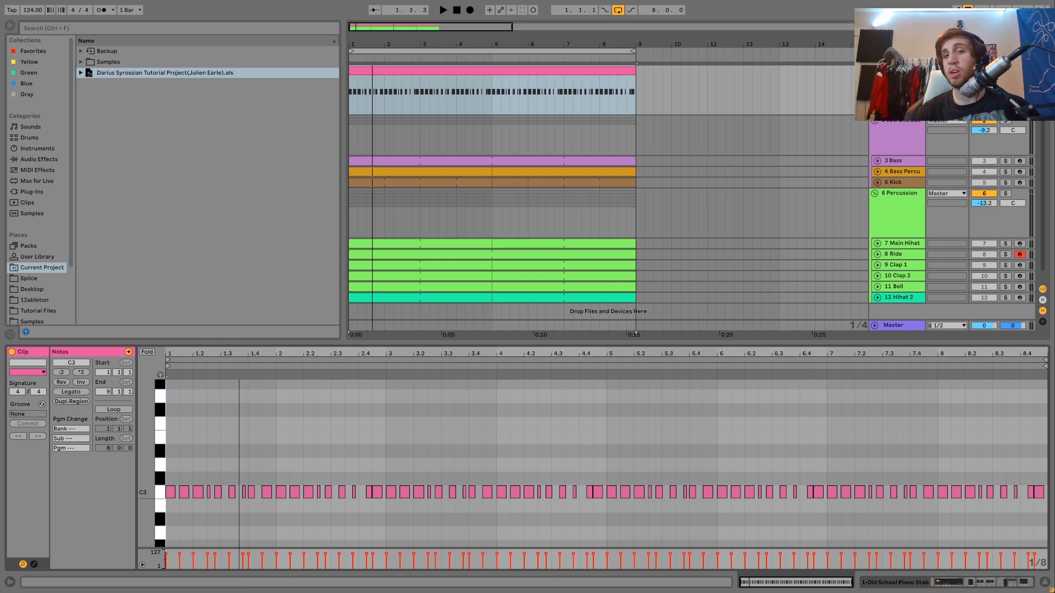
{"action": "key", "text": "shift+Tab"}
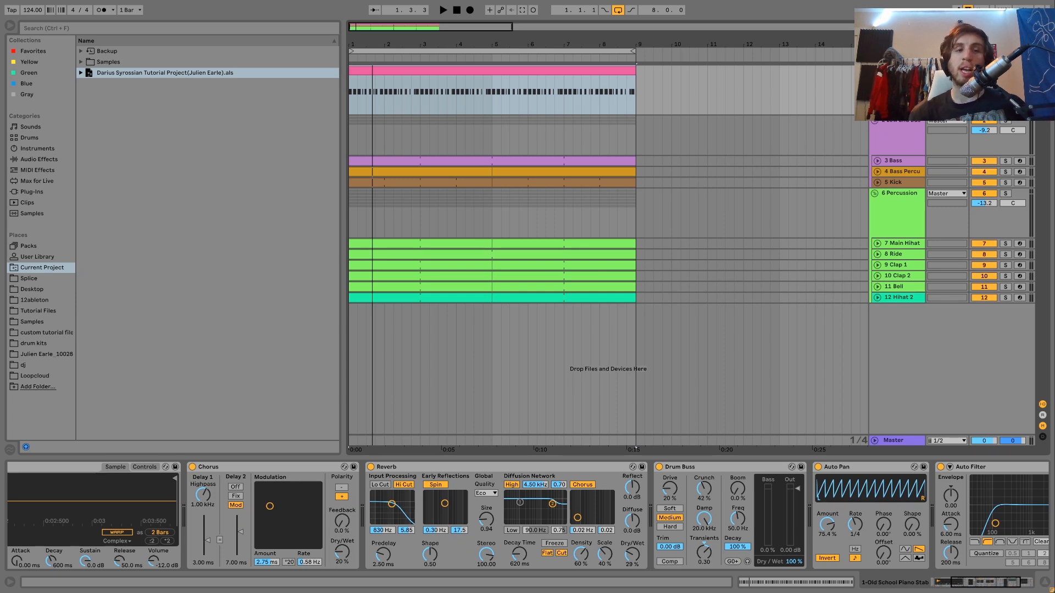
{"action": "key", "text": "space"}
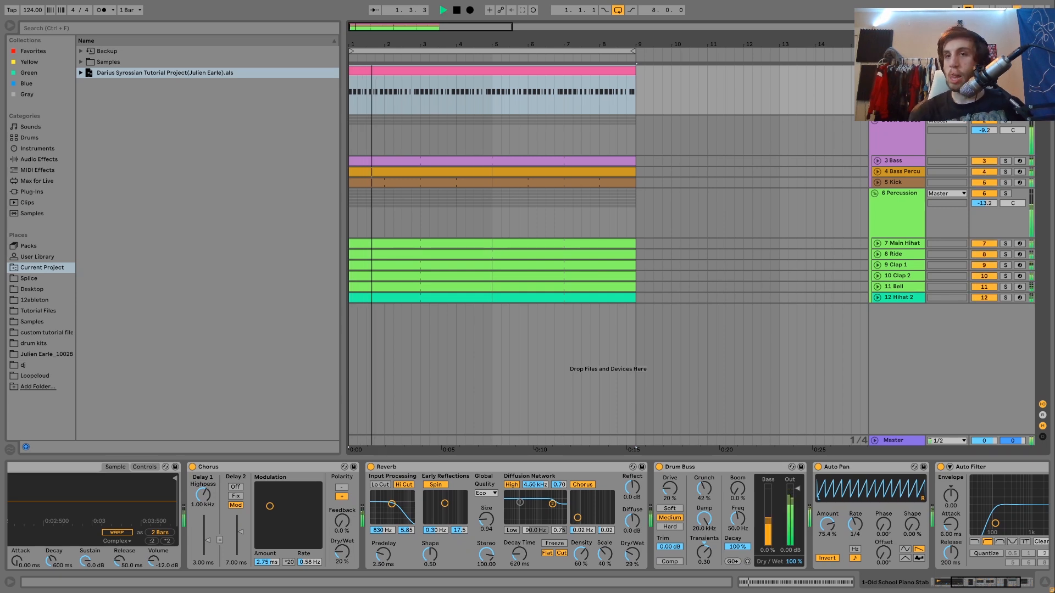
Open the piano stab clip's notes, select every C3 note, and play the soloed pattern
{"action": "double_click", "coordinate": [610, 71]}
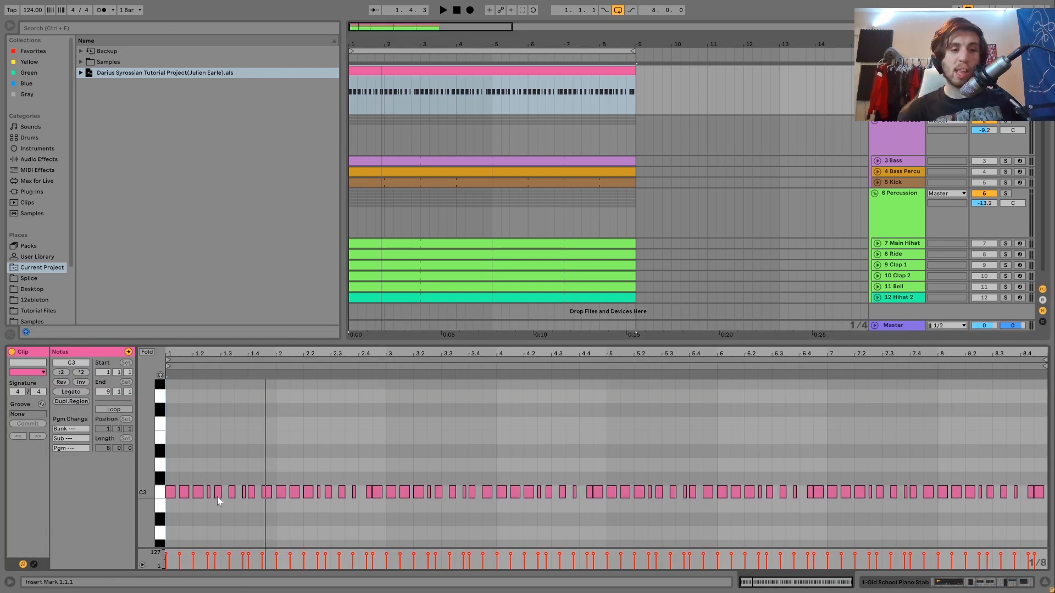
{"action": "left_click", "coordinate": [162, 492]}
{"action": "key", "text": "space"}
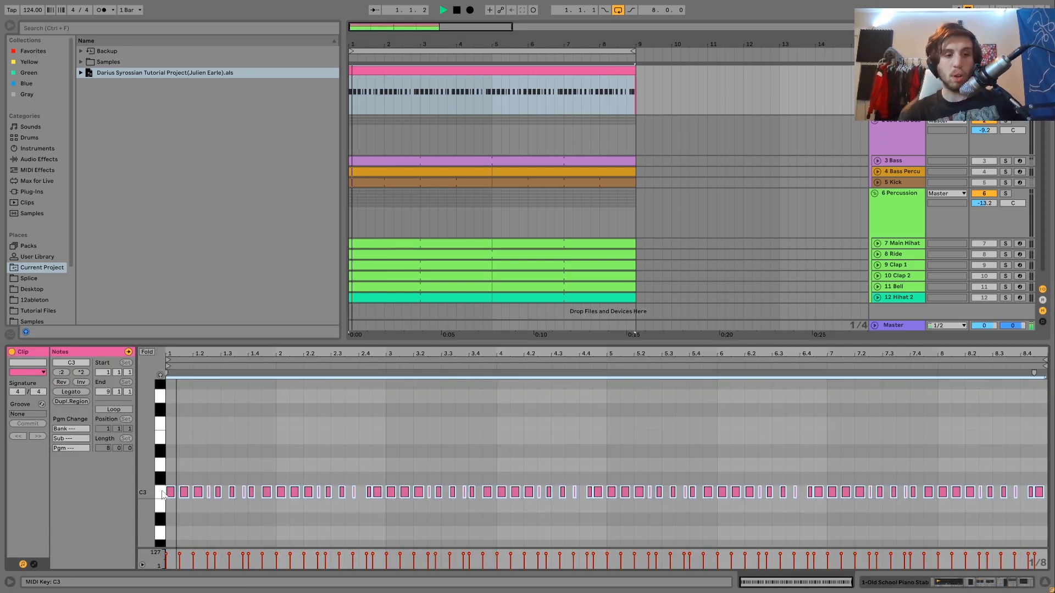
{"action": "key", "text": "space"}
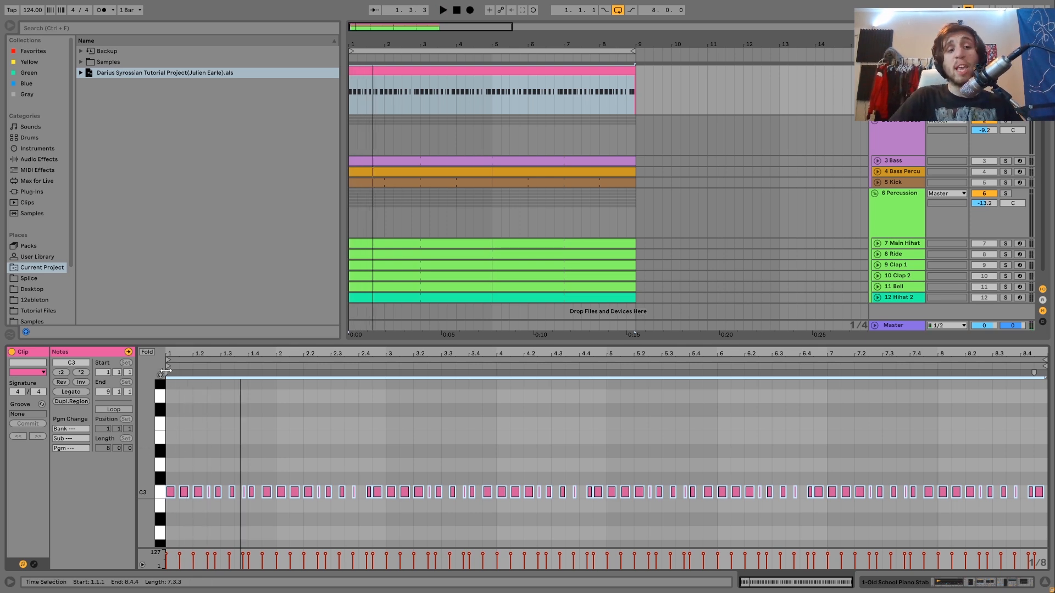
Select the single C3 note just before beat 1.3 in the piano clip and listen to the rhythm
{"action": "left_click_drag", "start_coordinate": [173, 352], "coordinate": [258, 466]}
{"action": "key", "text": "ctrl+2"}
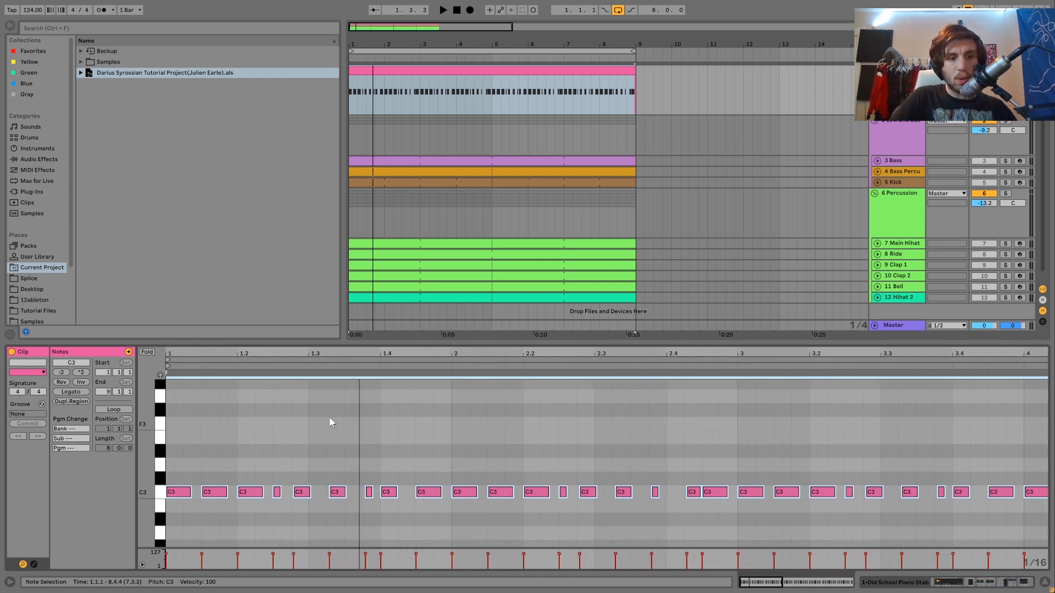
{"action": "left_click", "coordinate": [300, 493]}
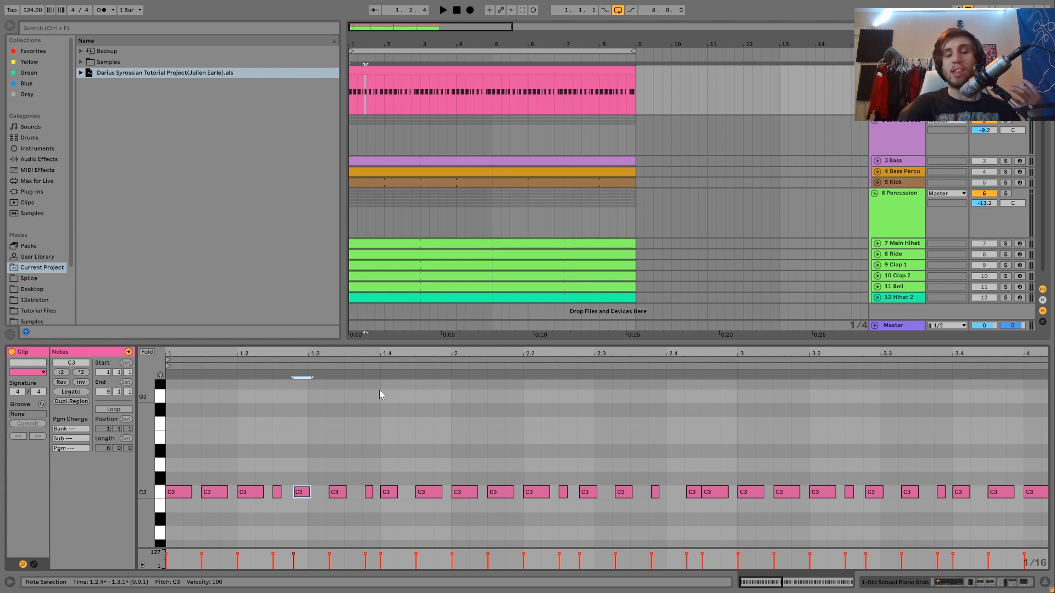
{"action": "key", "text": "space"}
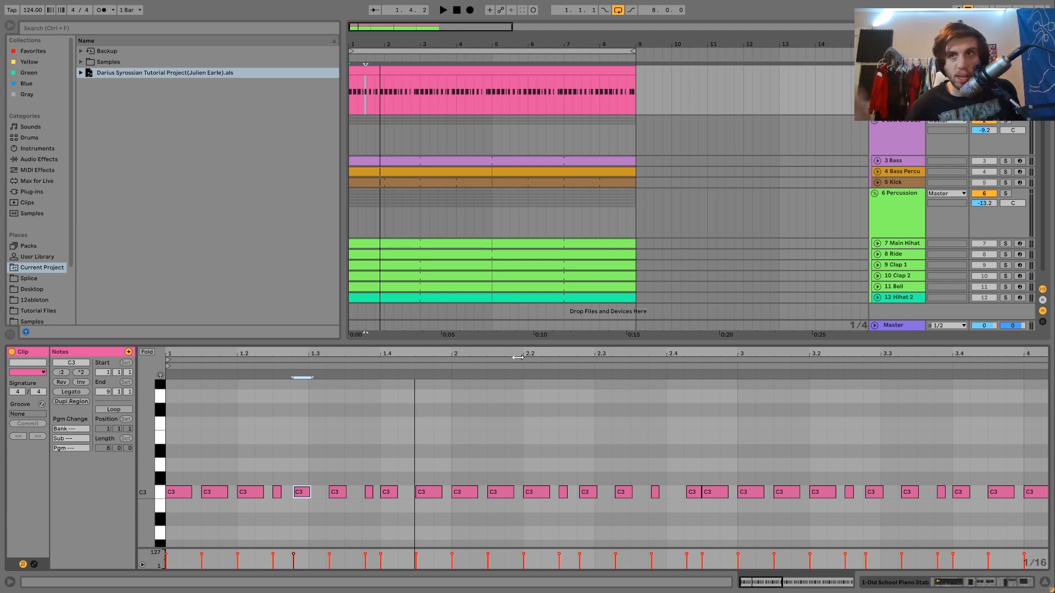
{"action": "key", "text": "space"}
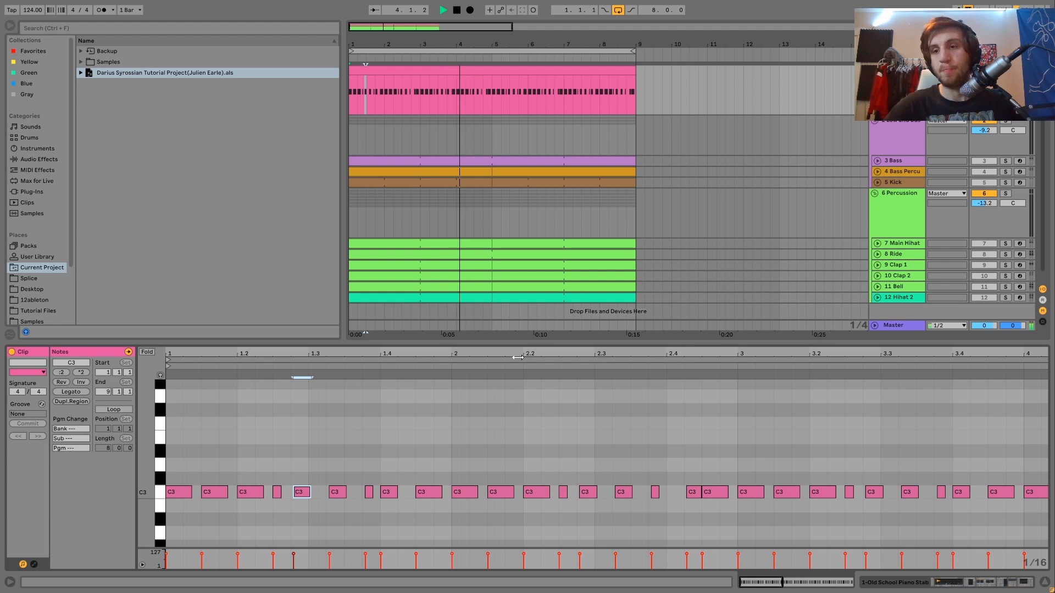
{"action": "key", "text": "space"}
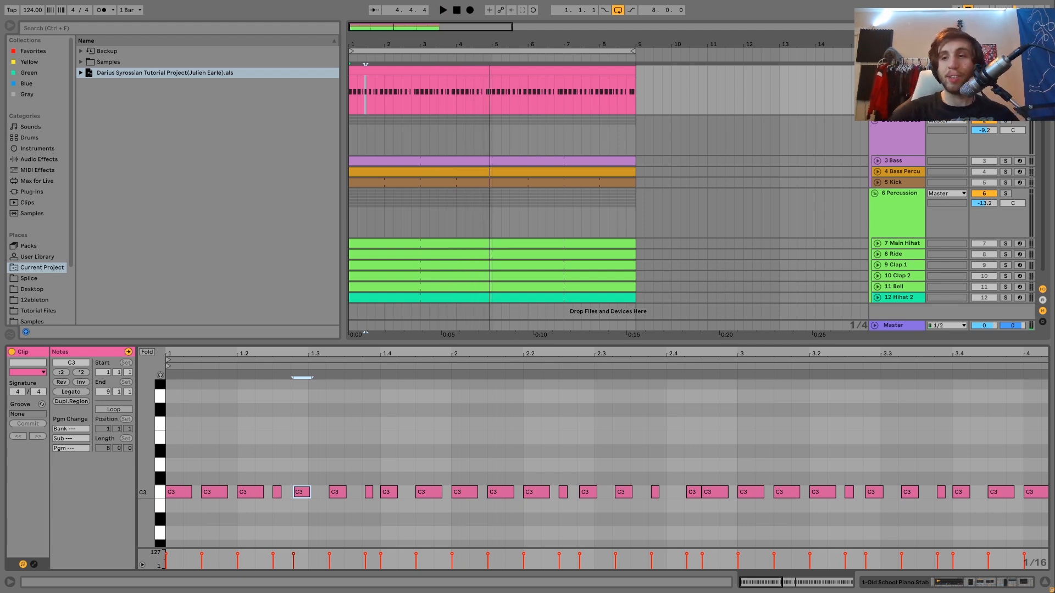
Delete the Pitch effect placed ahead of Old School Piano Stab in the track's device chain
{"action": "key", "text": "shift+Tab"}
{"action": "scroll", "coordinate": [344, 547], "scroll_direction": "left", "scroll_amount": 5}
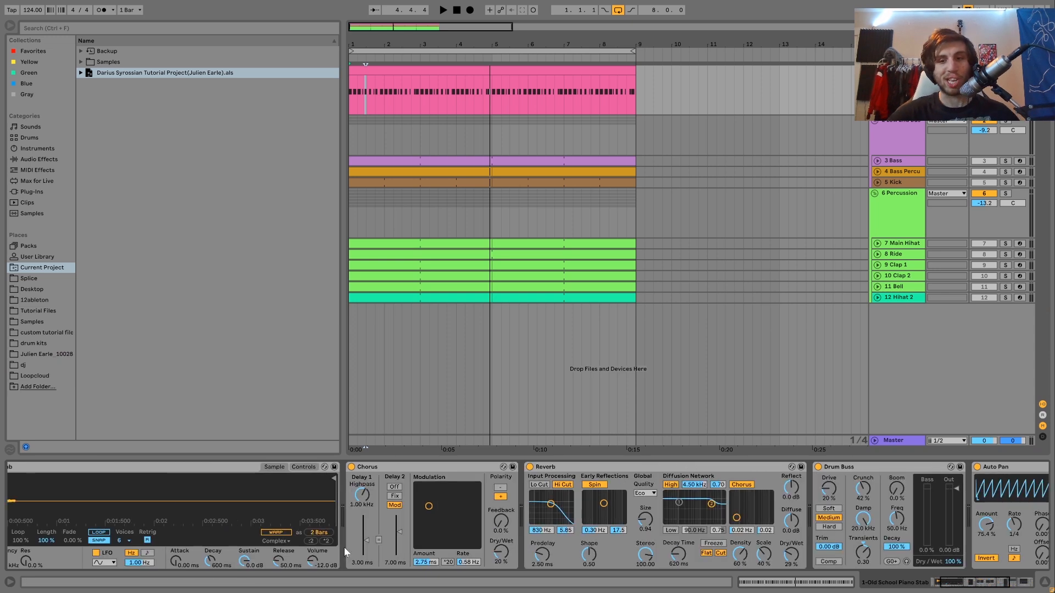
{"action": "left_click", "coordinate": [33, 471]}
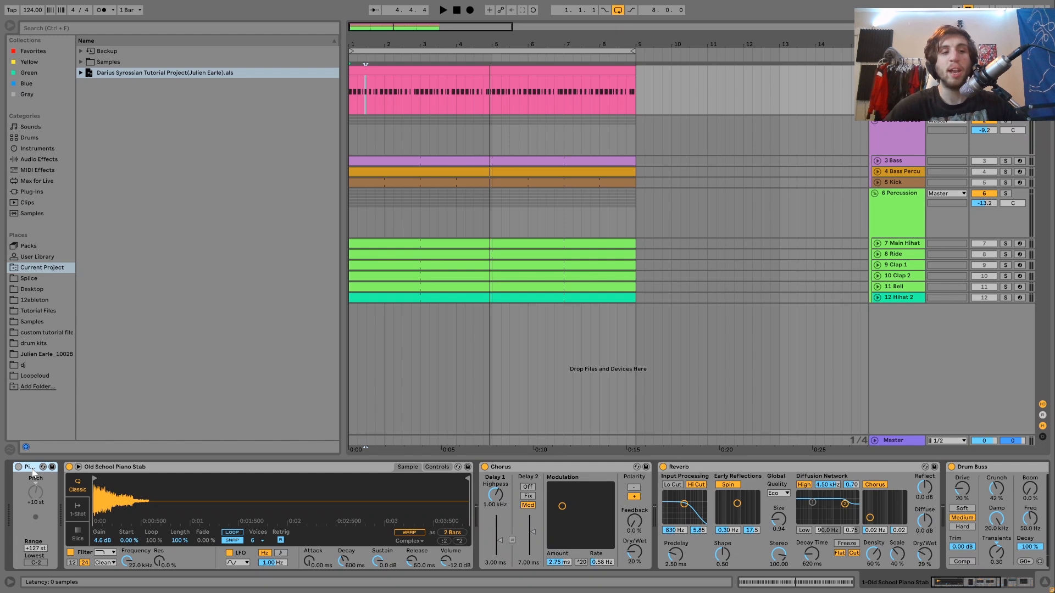
{"action": "key", "text": "Delete"}
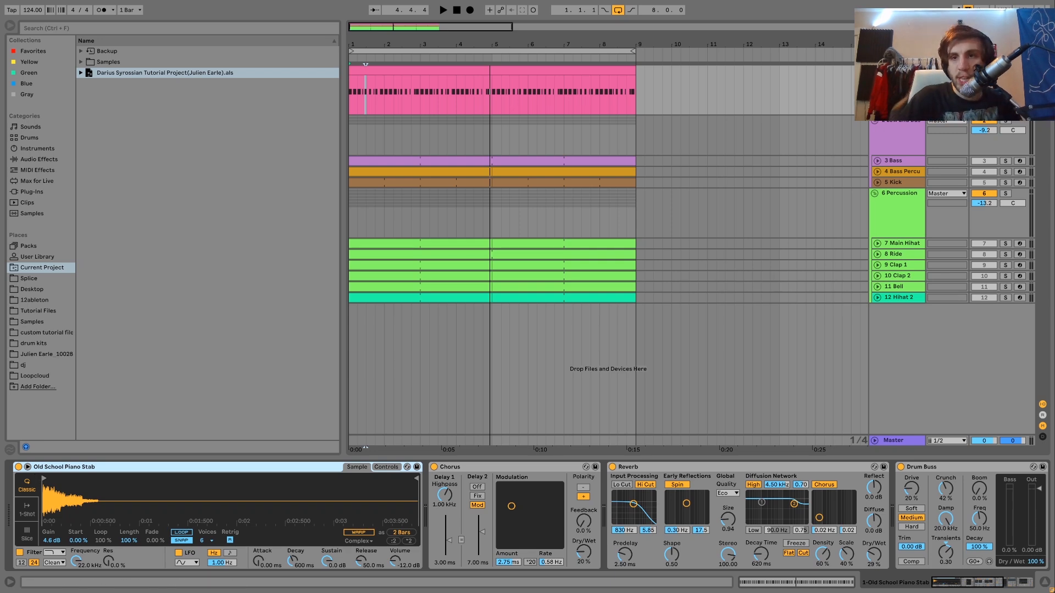
Take the piano stab track out of solo, play the full mix, and solo the track again
{"action": "left_click", "coordinate": [1006, 71]}
{"action": "key", "text": "space"}
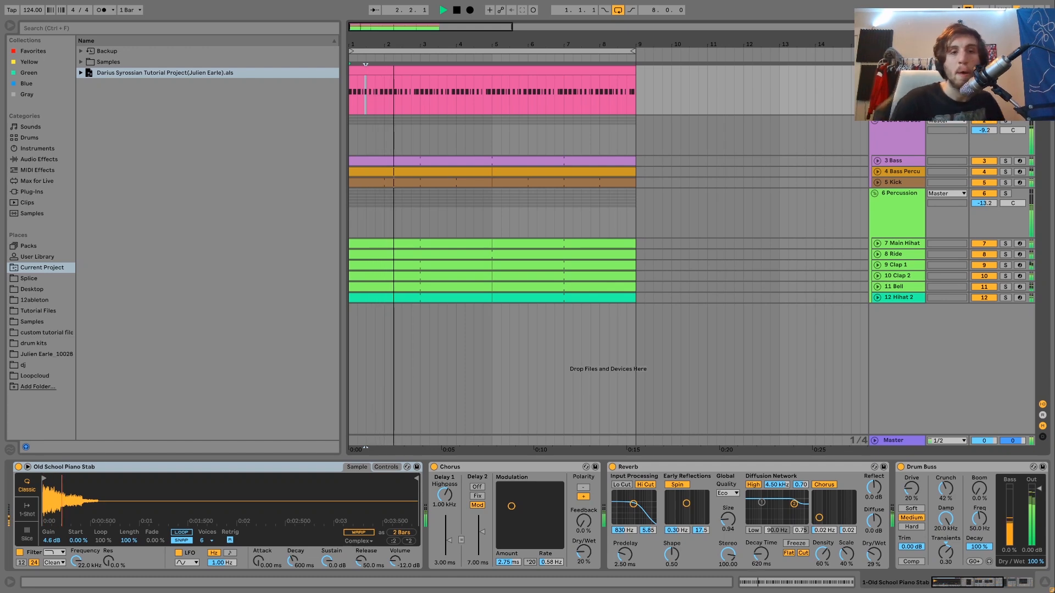
{"action": "key", "text": "space"}
{"action": "left_click", "coordinate": [1005, 70]}
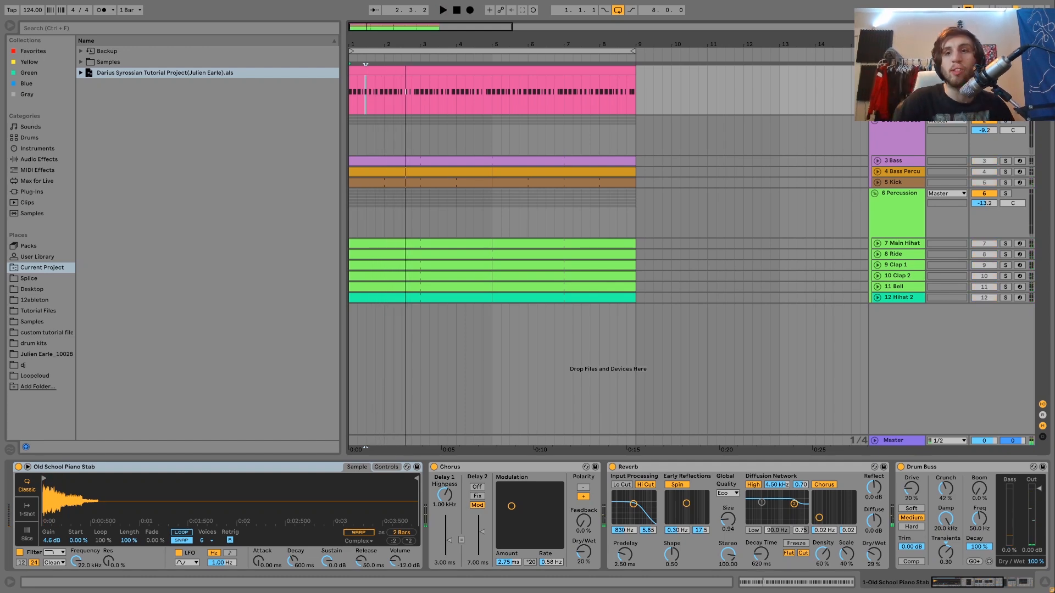
Select the whole piano stab clip and play it in solo from the start
{"action": "left_click", "coordinate": [368, 71]}
{"action": "key", "text": "space"}
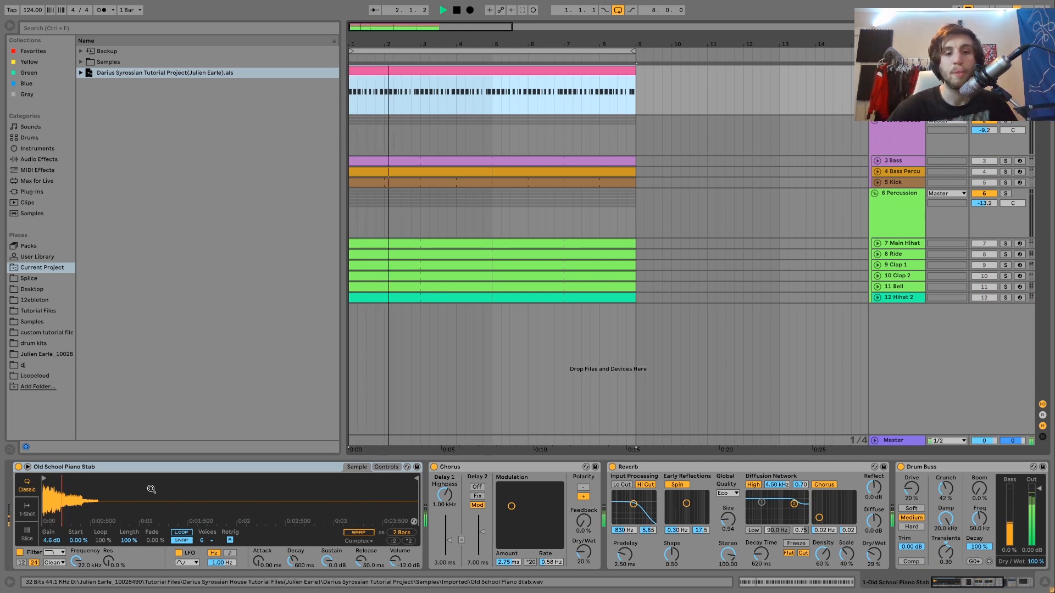
{"action": "key", "text": "space"}
Bypass the piano stab's Reverb and Chorus, play the dry sound, and switch the Chorus back on
{"action": "scroll", "coordinate": [152, 489], "scroll_direction": "right", "scroll_amount": 4}
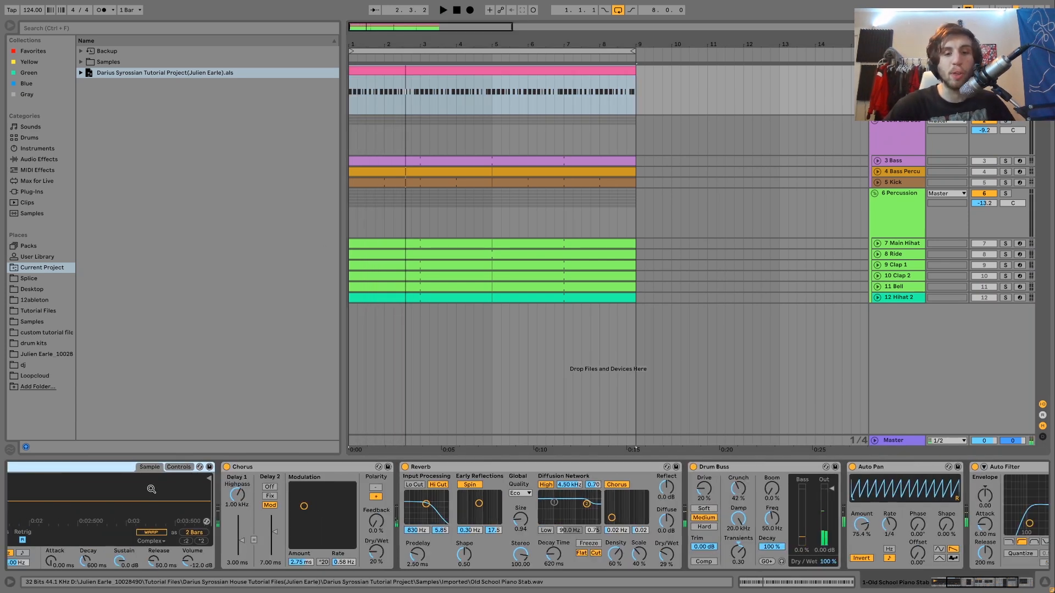
{"action": "left_click", "coordinate": [405, 467]}
{"action": "left_click", "coordinate": [227, 467]}
{"action": "key", "text": "space"}
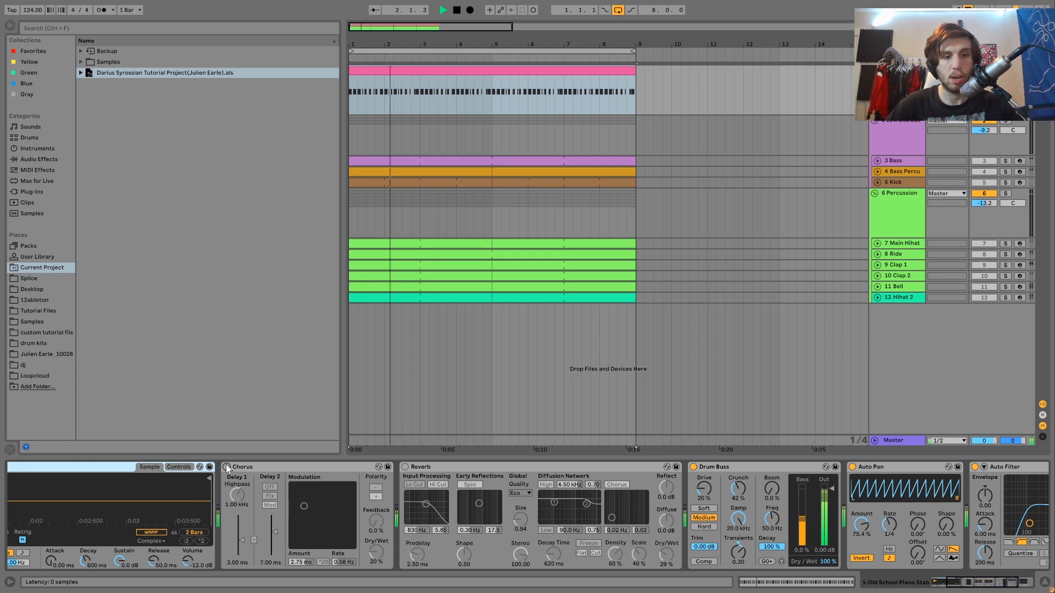
{"action": "left_click", "coordinate": [226, 466]}
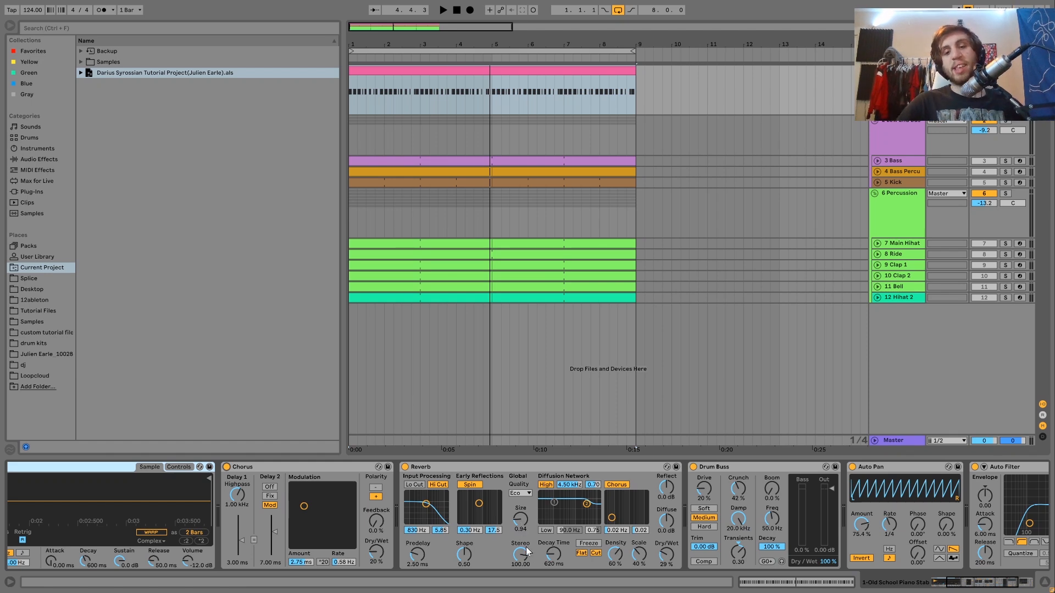
Compare the piano stab with Reverb bypassed and enabled during playback, leaving the Reverb on
{"action": "key", "text": "space"}
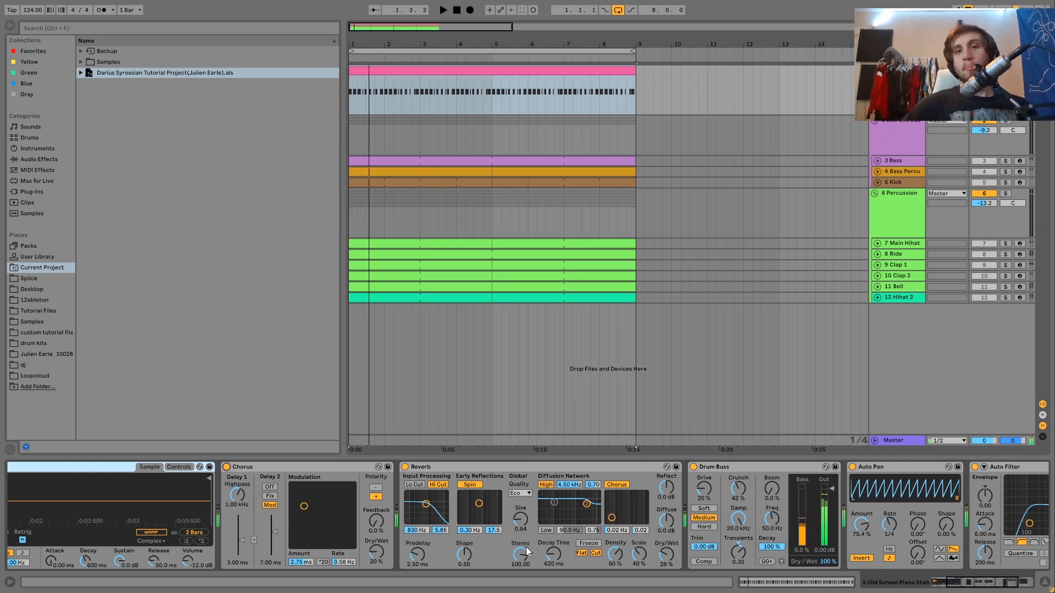
{"action": "left_click", "coordinate": [405, 467]}
{"action": "left_click", "coordinate": [405, 467]}
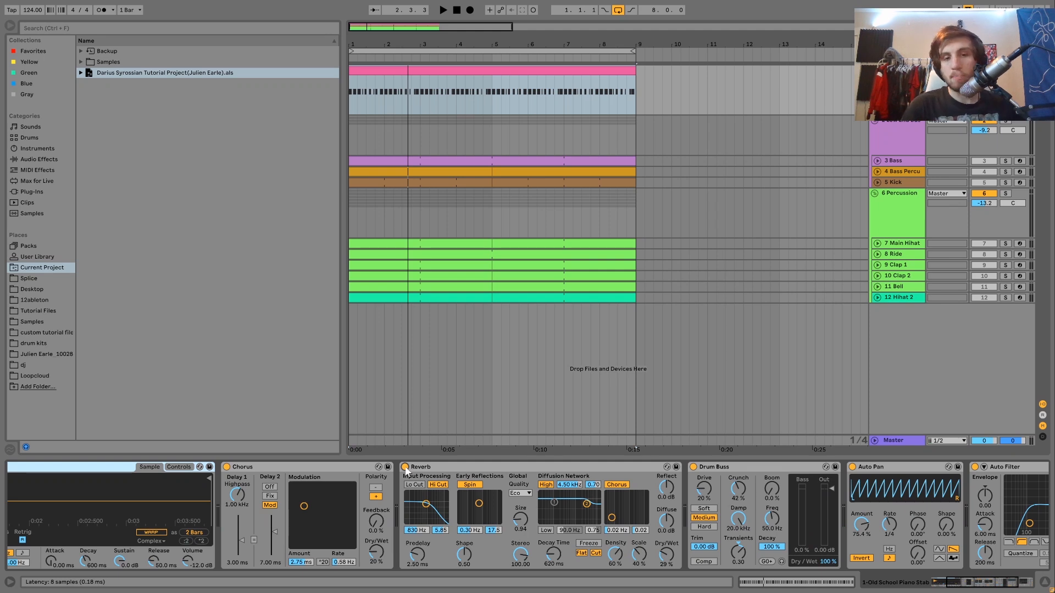
{"action": "key", "text": "space"}
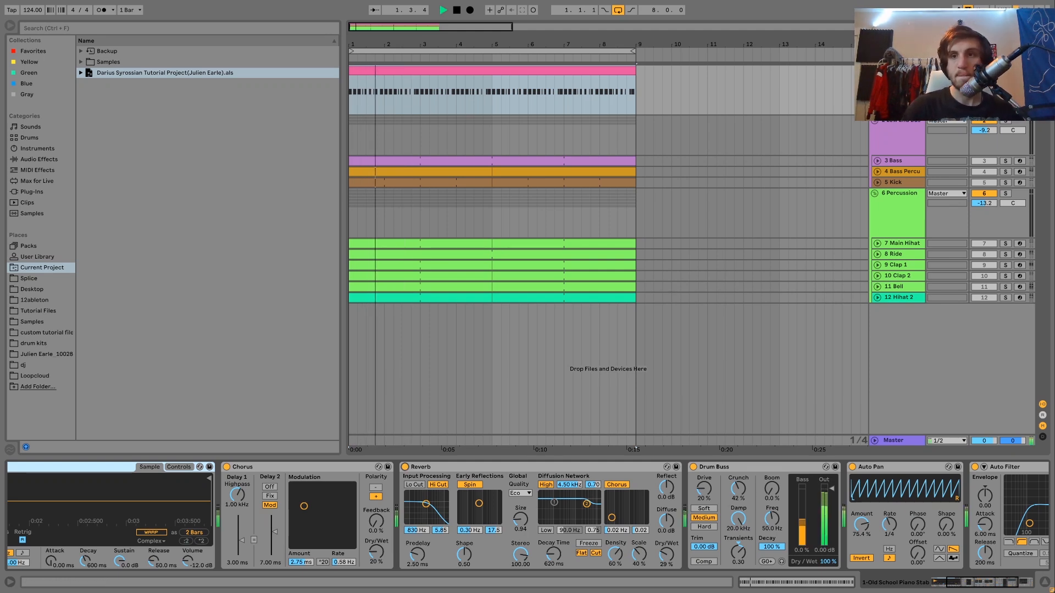
{"action": "key", "text": "space"}
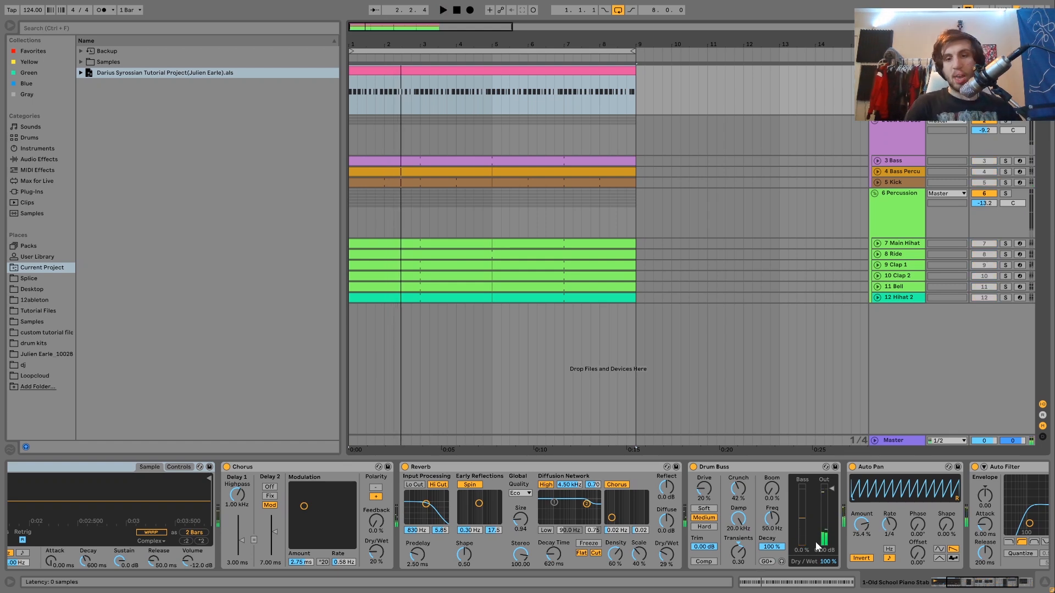
Review the piano stab's effects from Chorus to Auto Filter, and play the full mix with the piano unsoloed
{"action": "scroll", "coordinate": [692, 540], "scroll_direction": "right", "scroll_amount": 2}
{"action": "scroll", "coordinate": [692, 541], "scroll_direction": "right", "scroll_amount": 2}
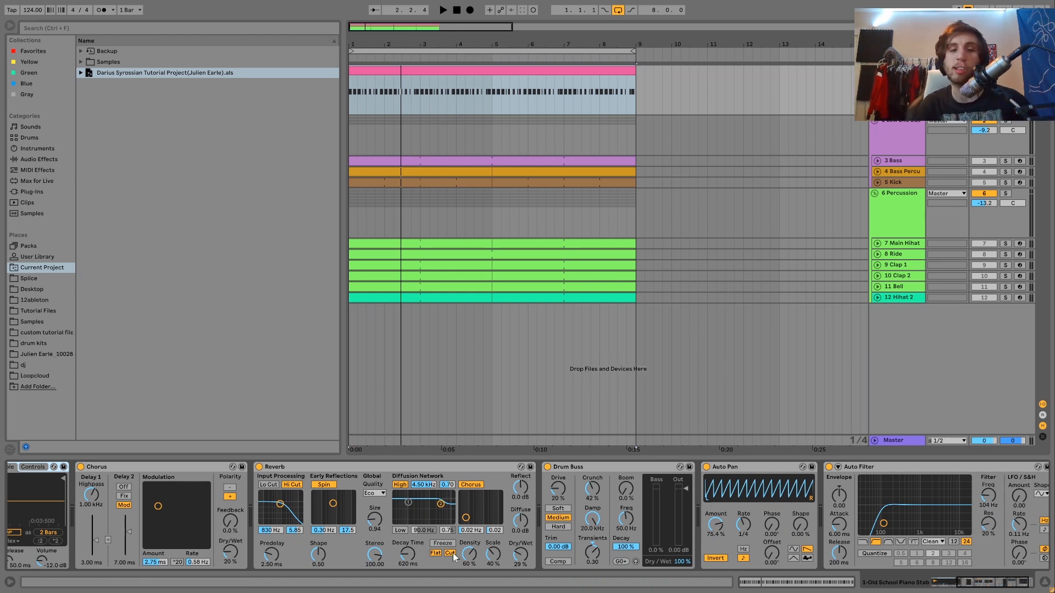
{"action": "scroll", "coordinate": [450, 533], "scroll_direction": "left", "scroll_amount": 5}
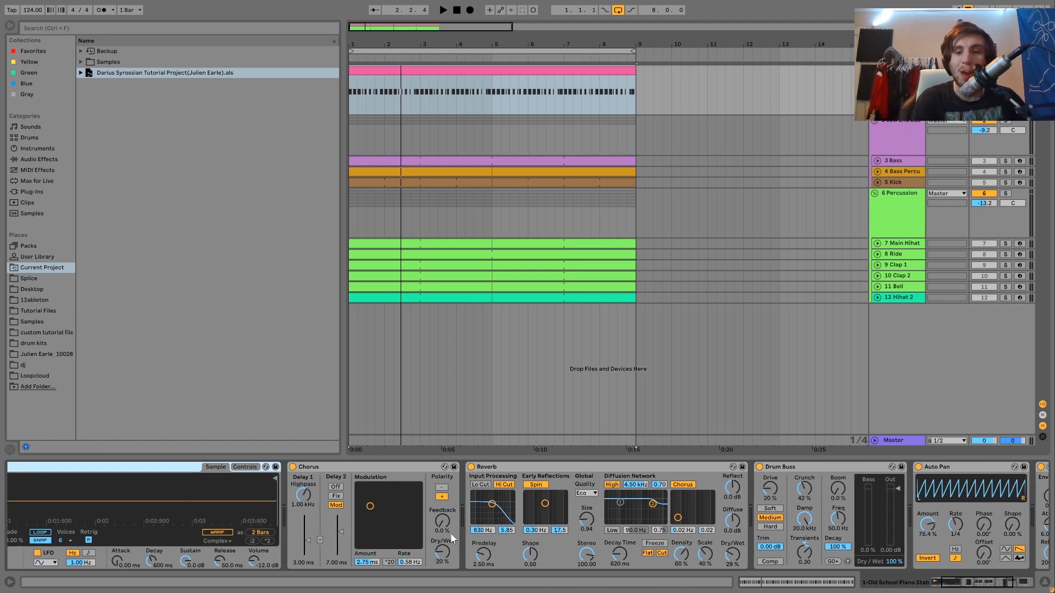
{"action": "scroll", "coordinate": [450, 533], "scroll_direction": "right", "scroll_amount": 6}
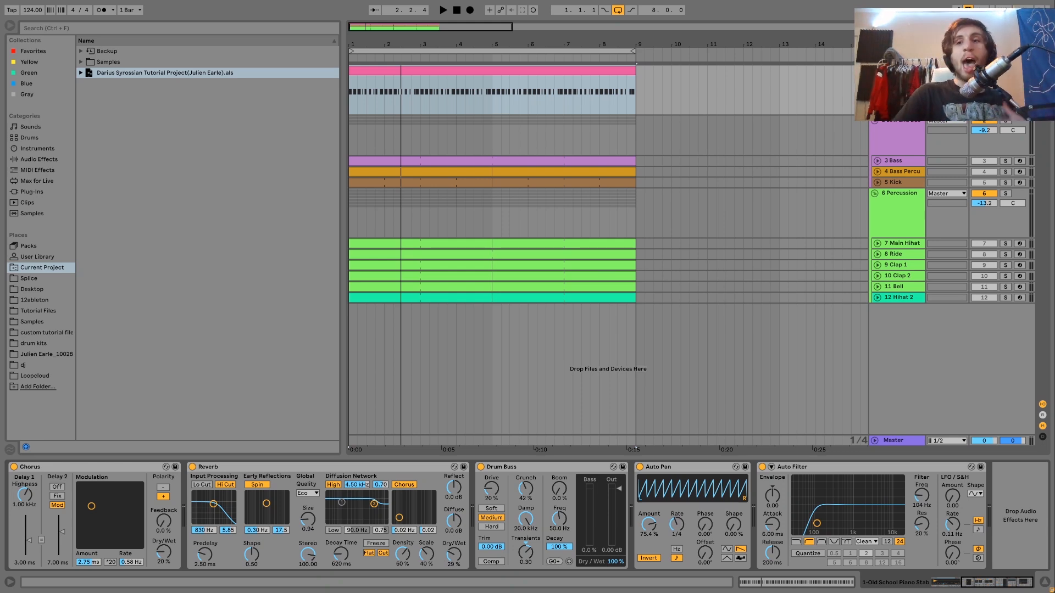
{"action": "left_click", "coordinate": [1006, 71]}
{"action": "key", "text": "space"}
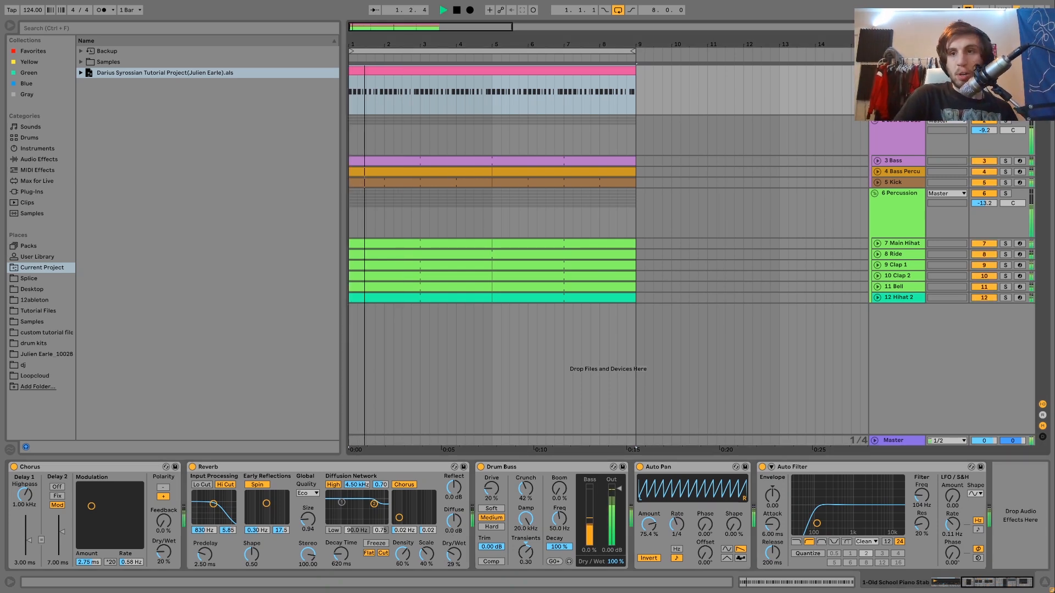
{"action": "key", "text": "space"}
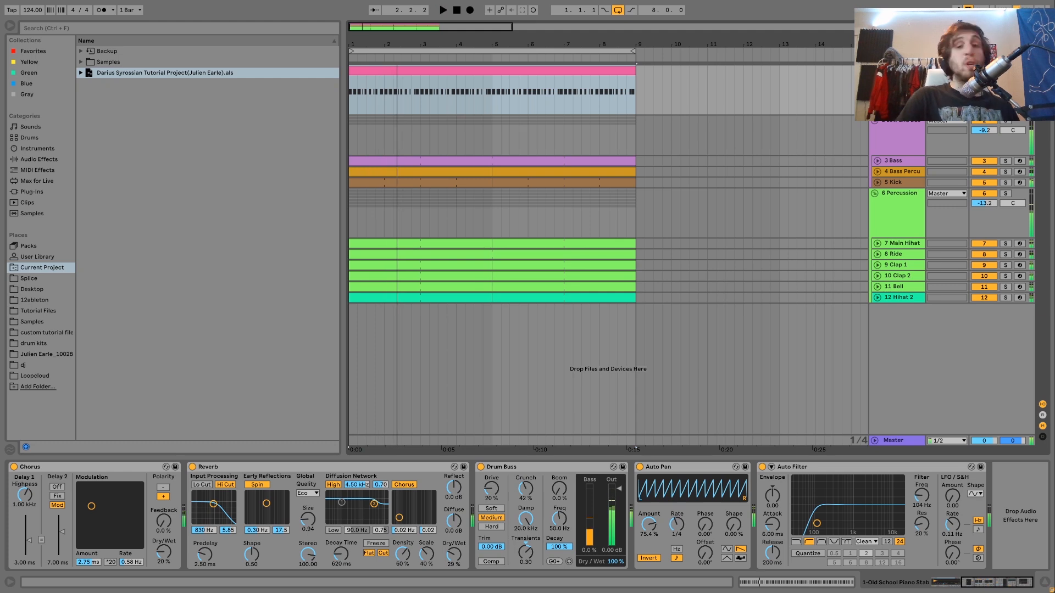
Play the full mix from the start in several short passes to hear the piano stab with the other tracks
{"action": "left_click", "coordinate": [1005, 71]}
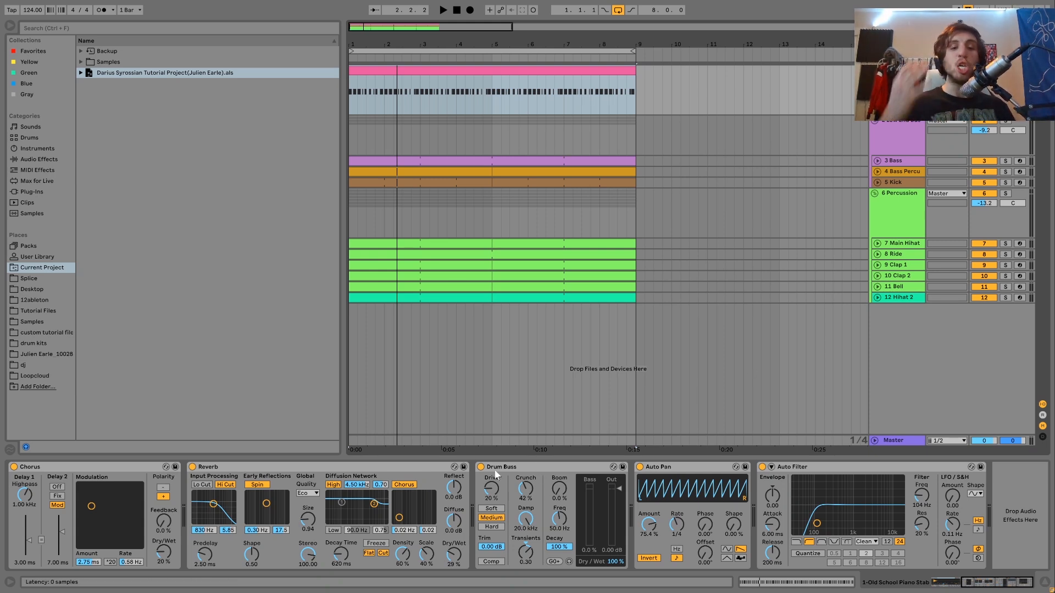
{"action": "key", "text": "space"}
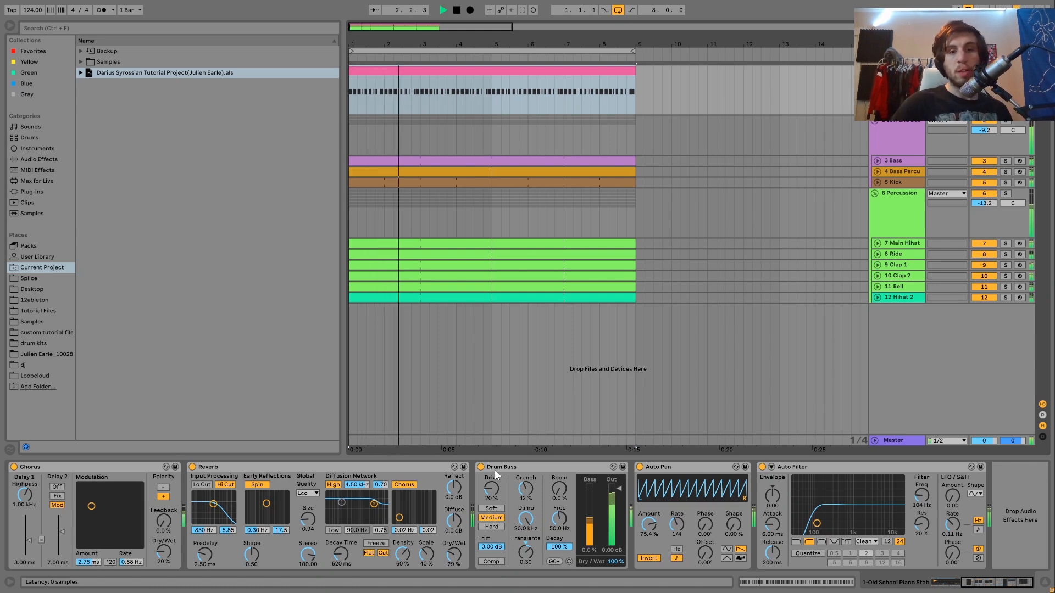
{"action": "key", "text": "space"}
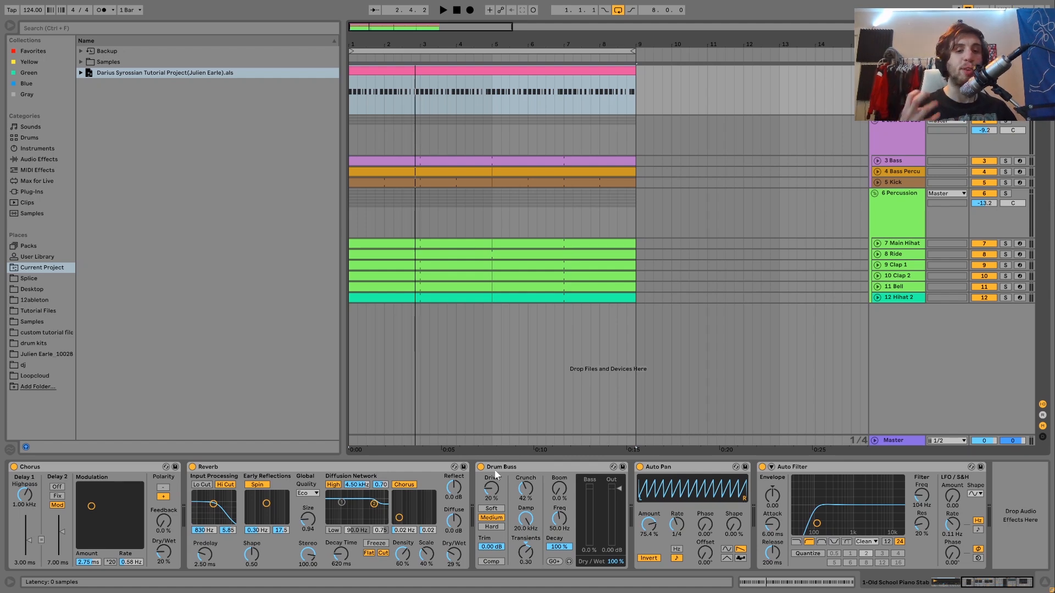
{"action": "key", "text": "space"}
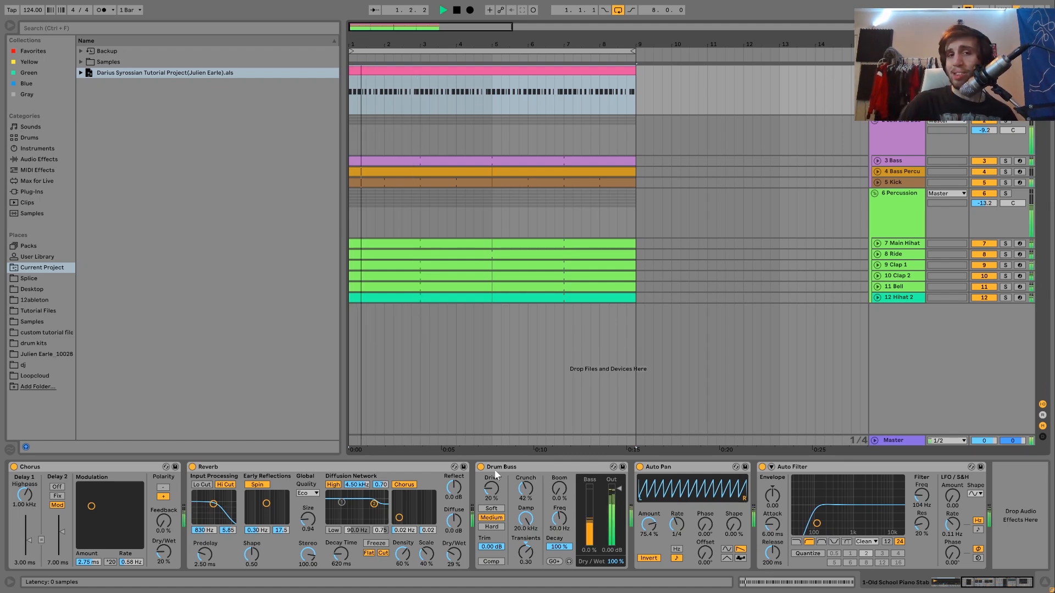
{"action": "key", "text": "space"}
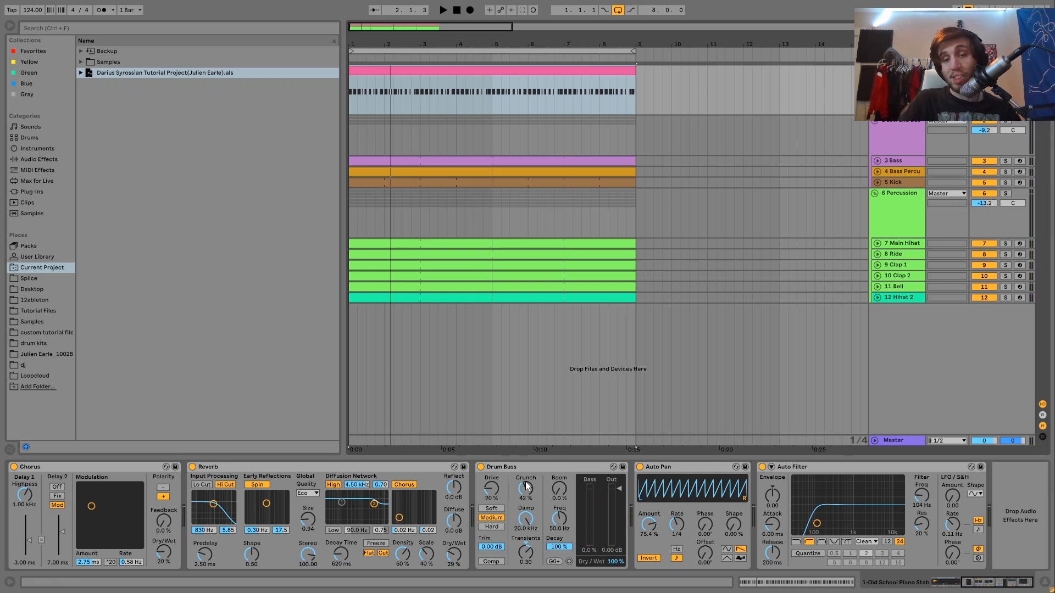
{"action": "key", "text": "space"}
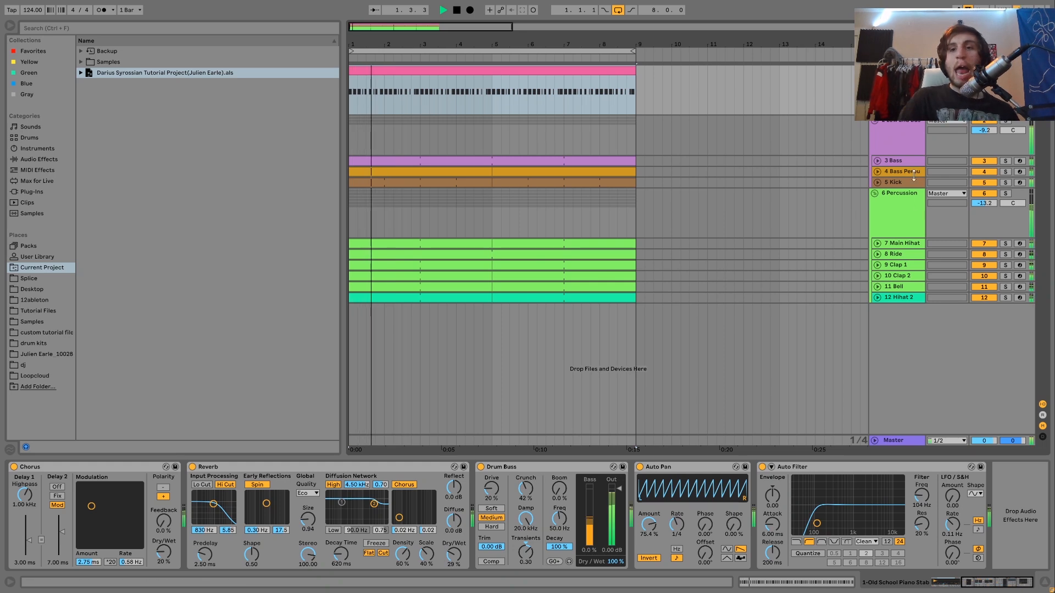
{"action": "key", "text": "space"}
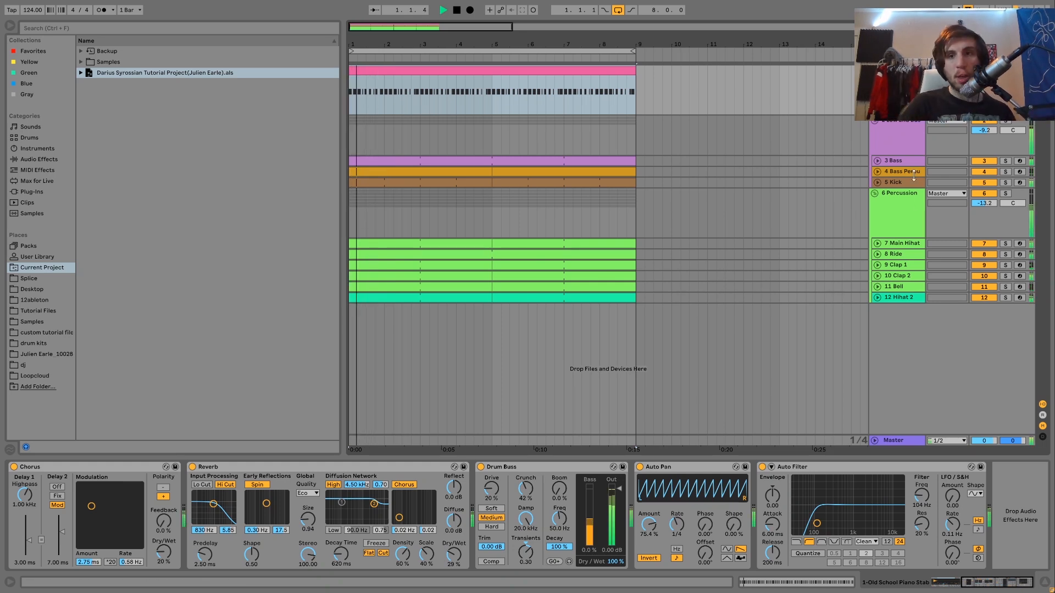
{"action": "key", "text": "space"}
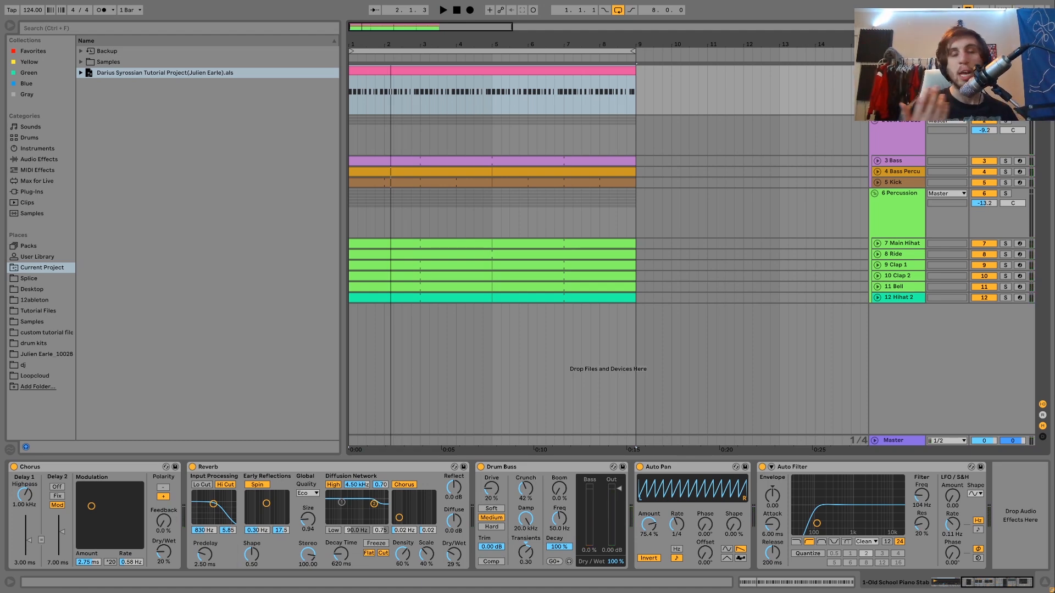
Solo the piano stab and play it from the start with its Auto Pan enabled
{"action": "key", "text": "space"}
{"action": "key", "text": "space"}
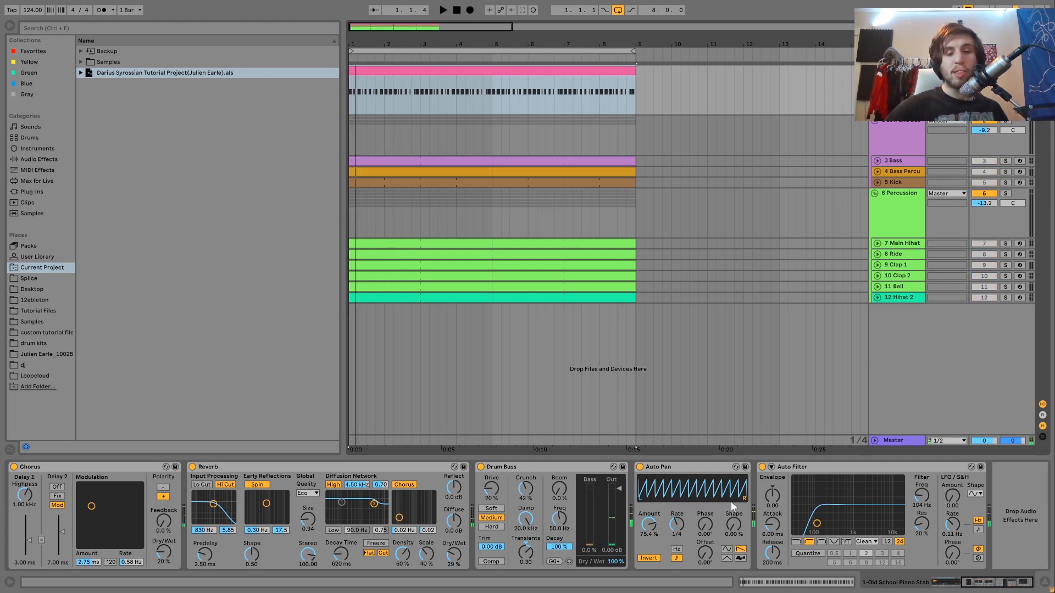
{"action": "key", "text": "space"}
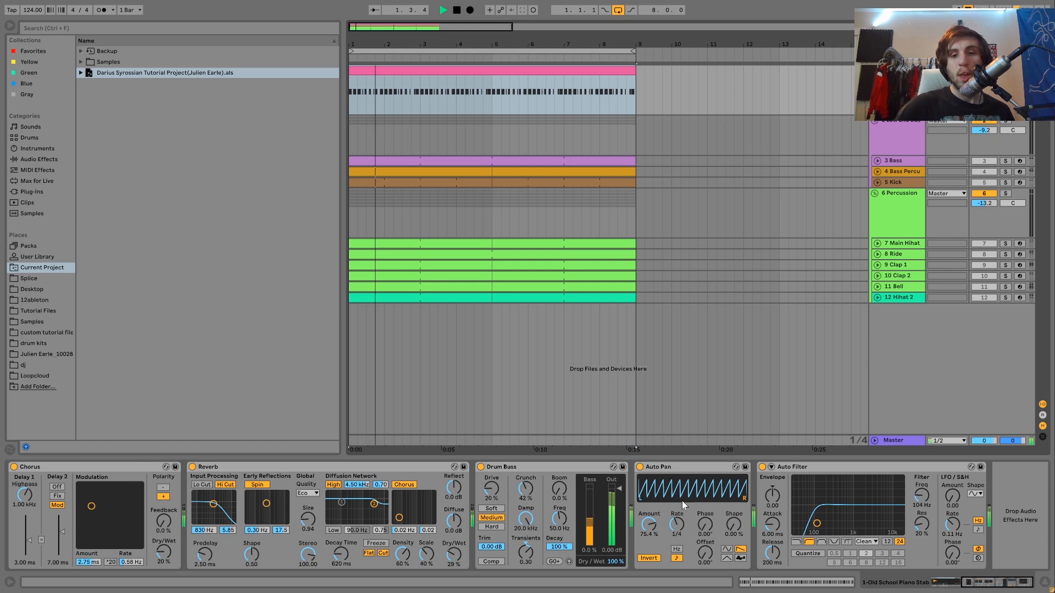
{"action": "key", "text": "space"}
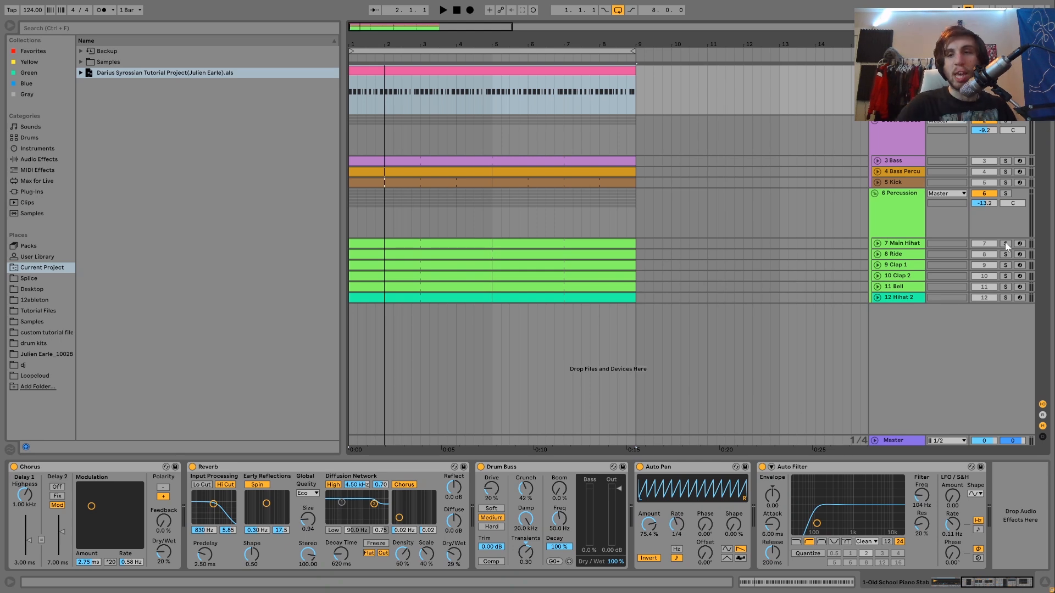
Compare the soloed piano stab with Auto Pan bypassed and enabled, leaving the Auto Pan on and selected
{"action": "left_click", "coordinate": [641, 467]}
{"action": "key", "text": "space"}
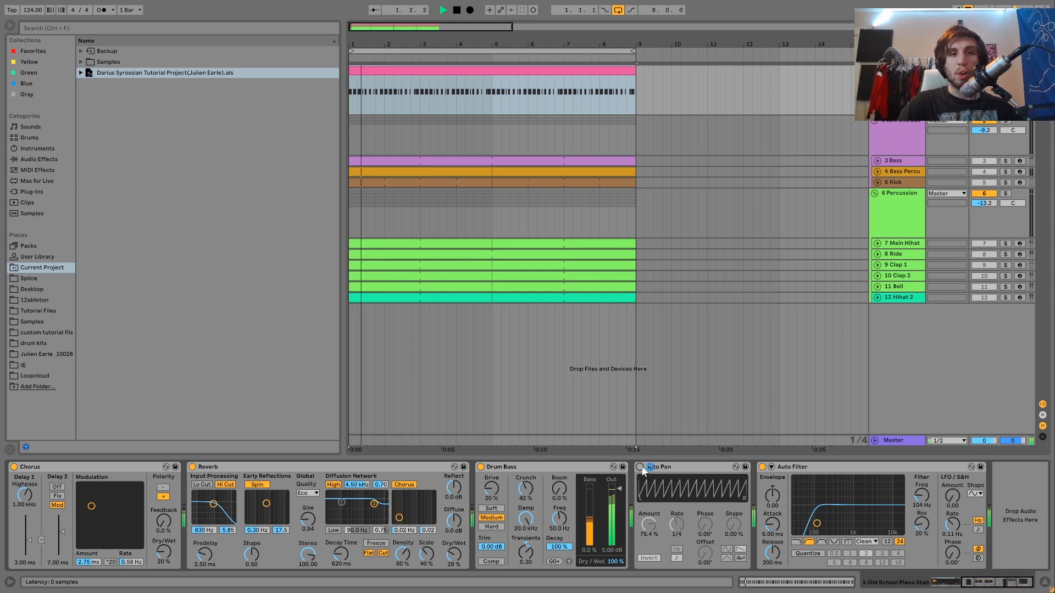
{"action": "key", "text": "space"}
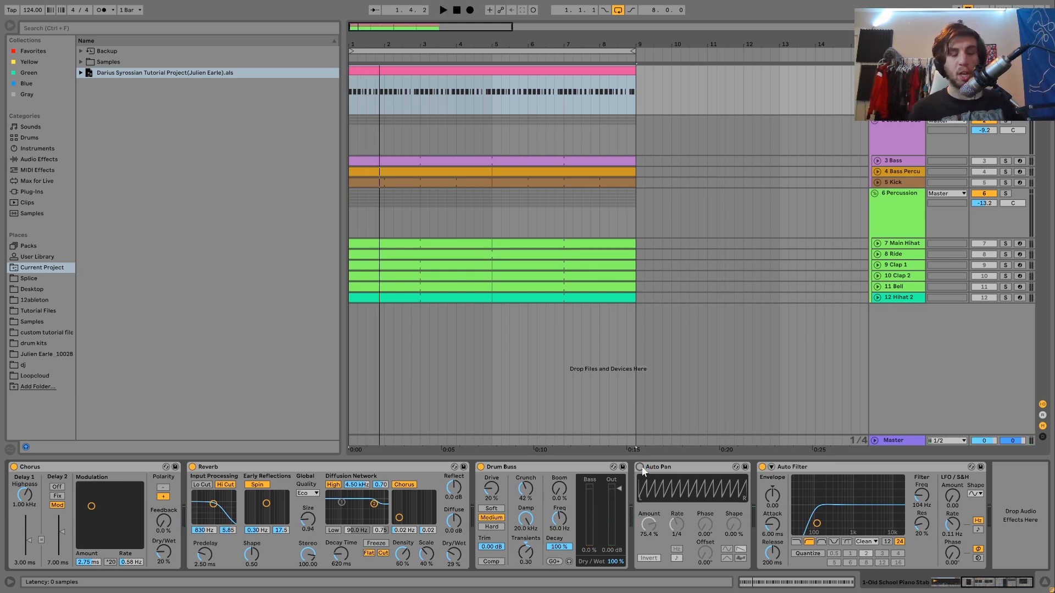
{"action": "left_click", "coordinate": [641, 467]}
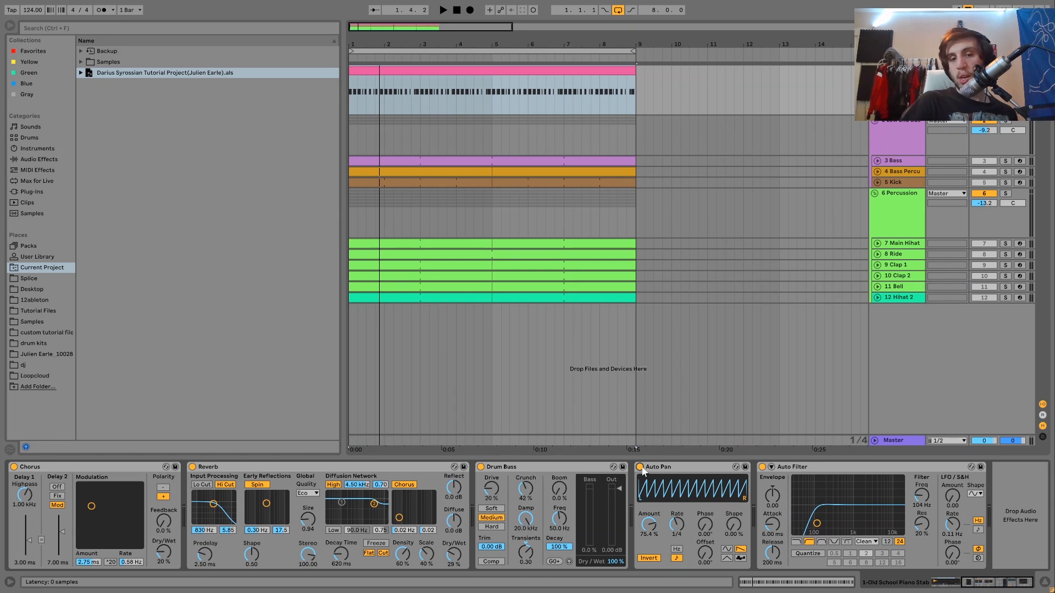
{"action": "key", "text": "space"}
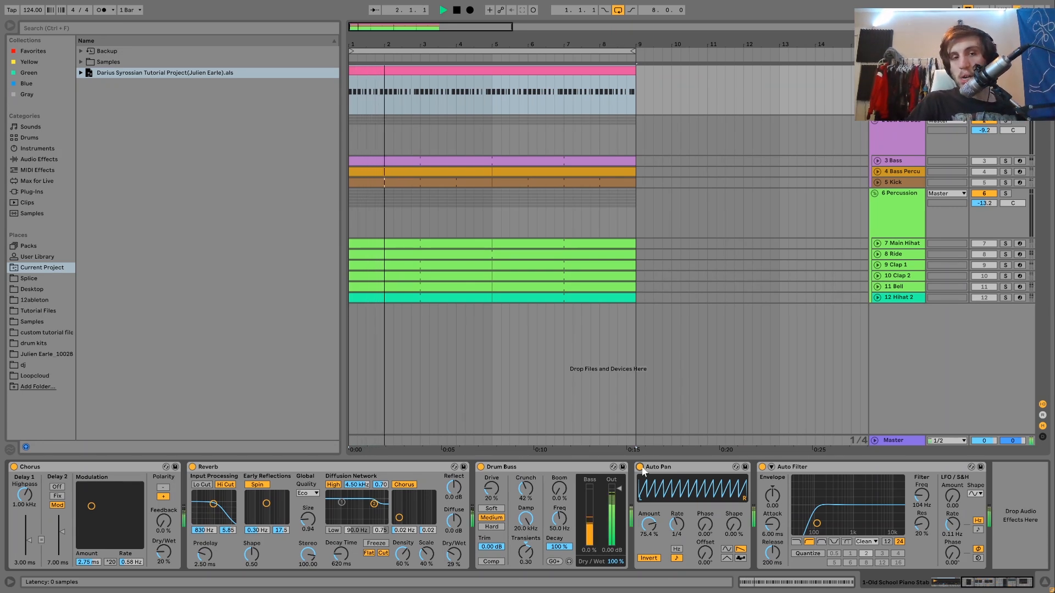
{"action": "key", "text": "space"}
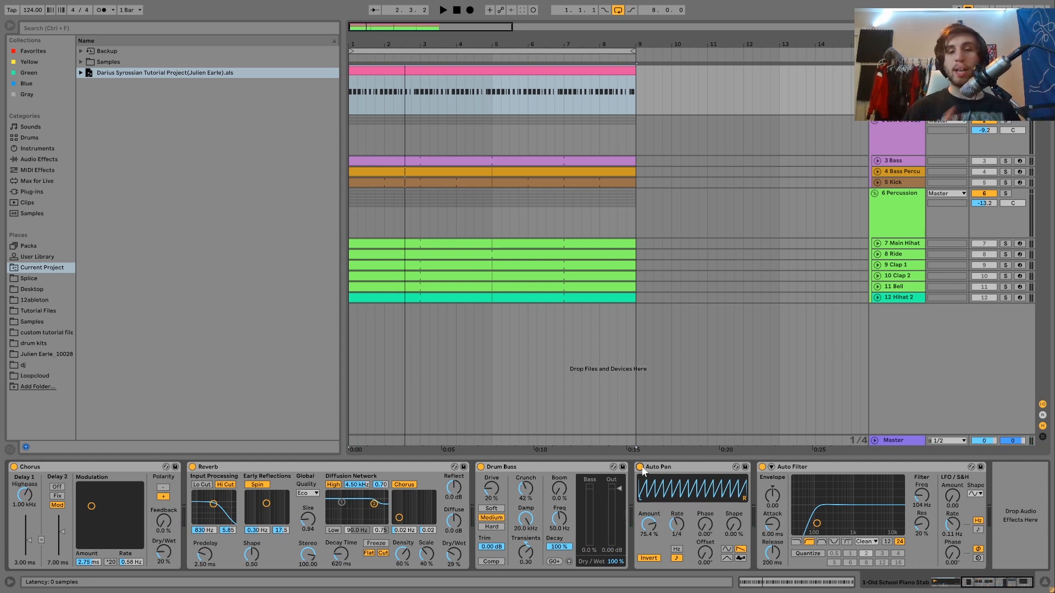
{"action": "key", "text": "space"}
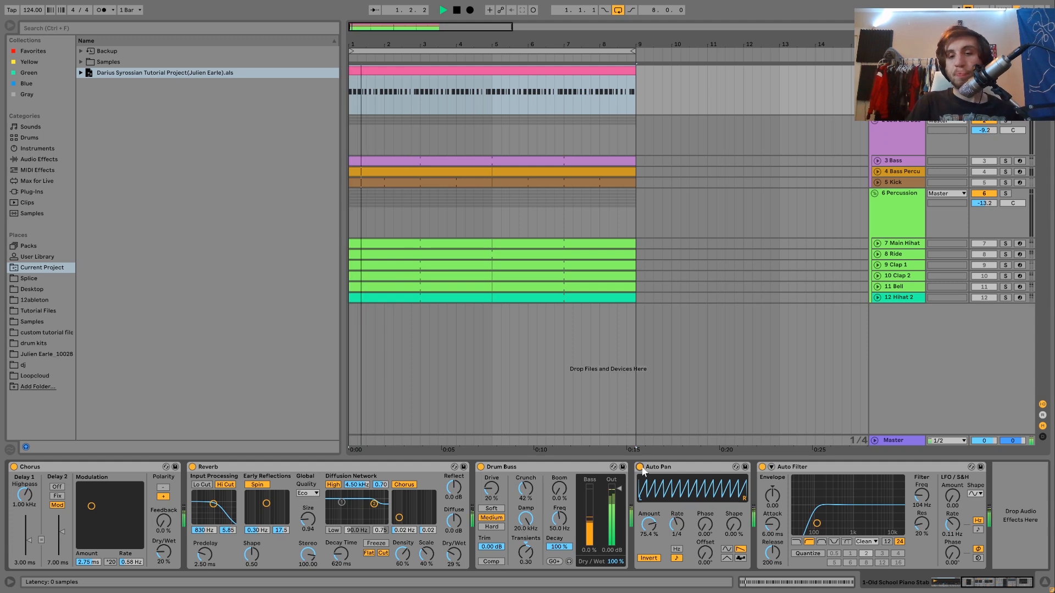
{"action": "key", "text": "space"}
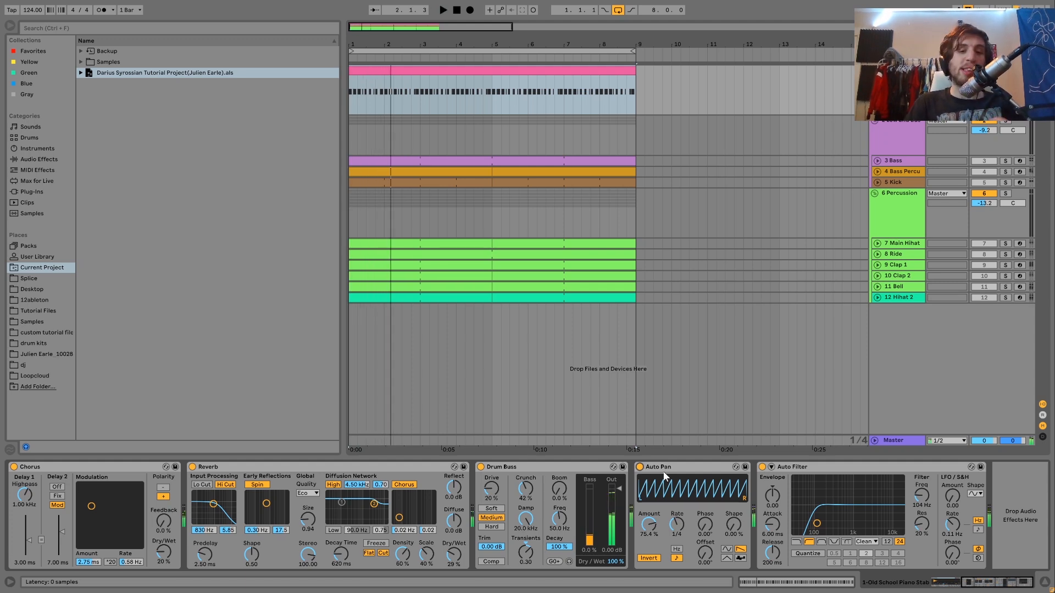
{"action": "left_click", "coordinate": [667, 473]}
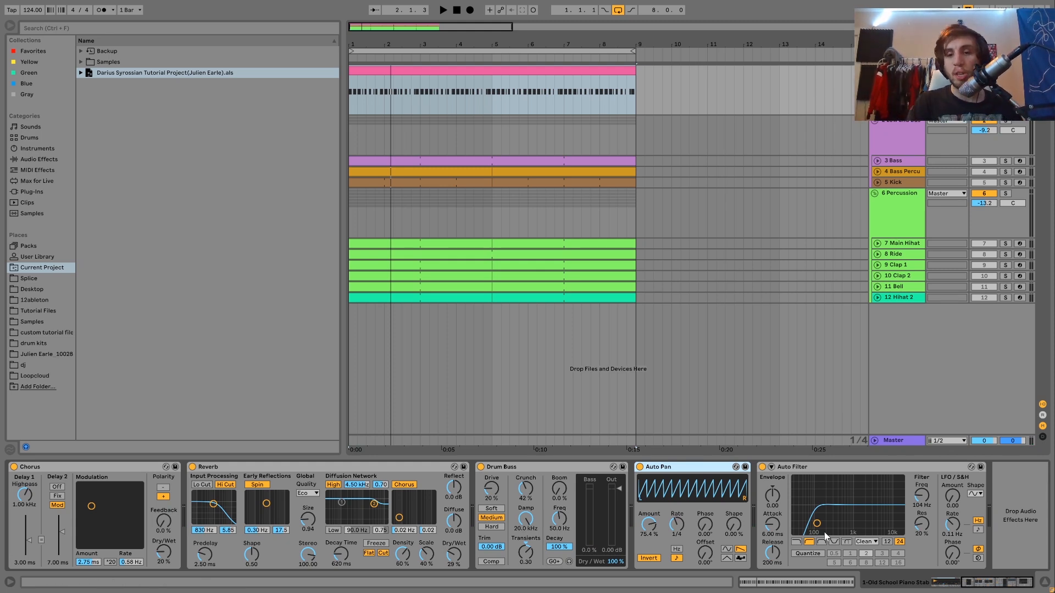
Try the piano stab's Auto Filter cutoff at 278 Hz during playback, and undo the change
{"action": "left_click_drag", "start_coordinate": [921, 507], "coordinate": [922, 504]}
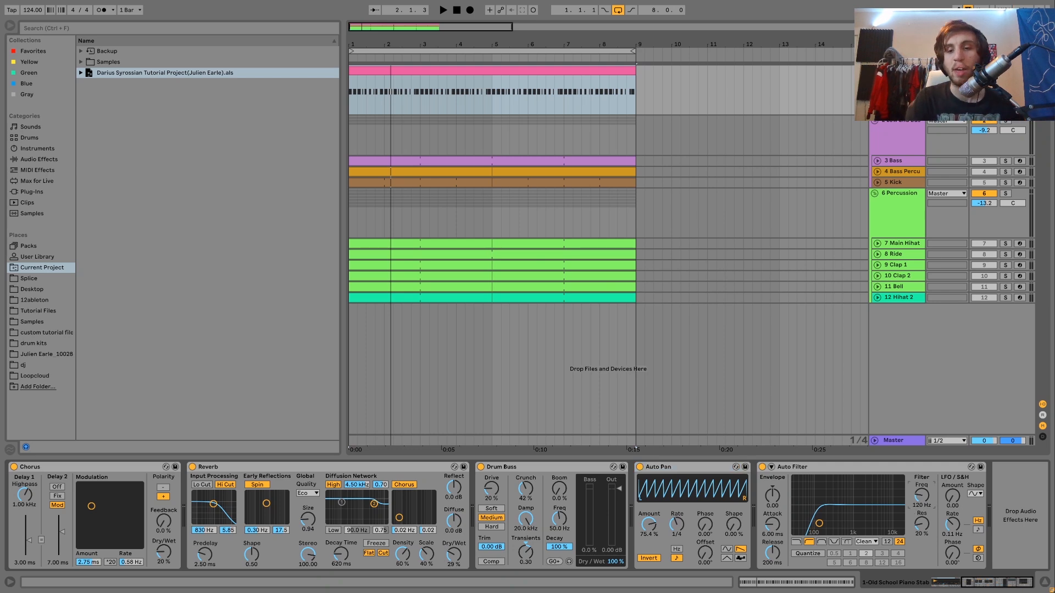
{"action": "key", "text": "space"}
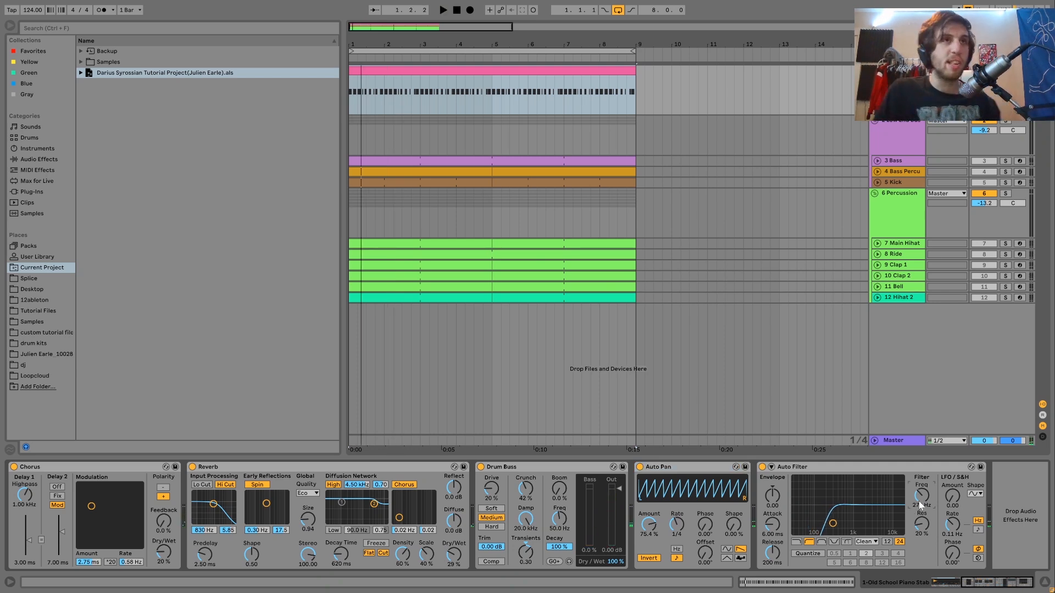
{"action": "key", "text": "space"}
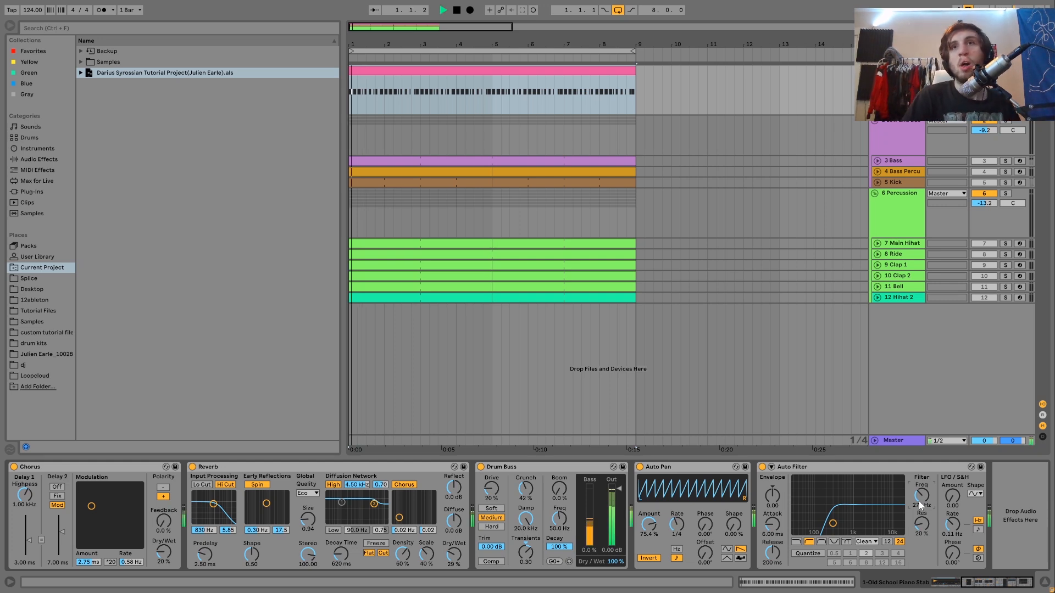
{"action": "key", "text": "space"}
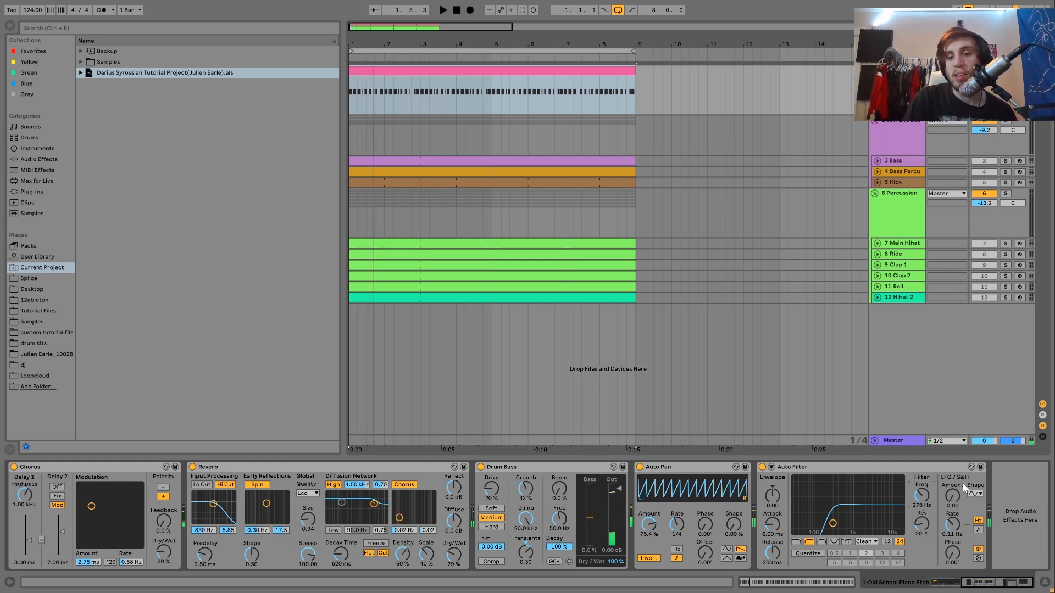
{"action": "key", "text": "ctrl+z"}
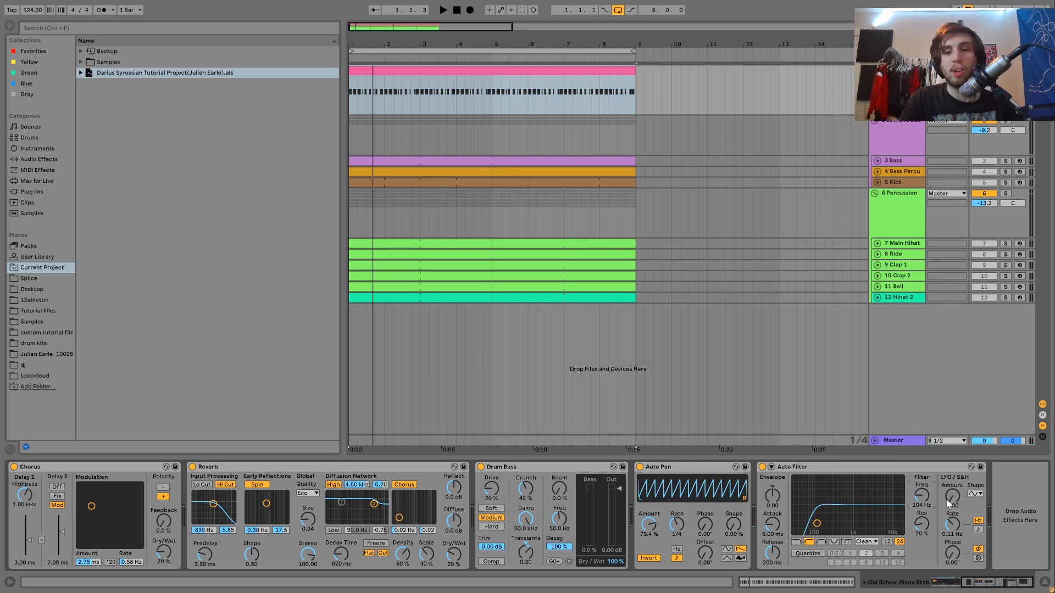
Play the soloed piano stab briefly from the start with the restored Auto Filter cutoff
{"action": "key", "text": "space"}
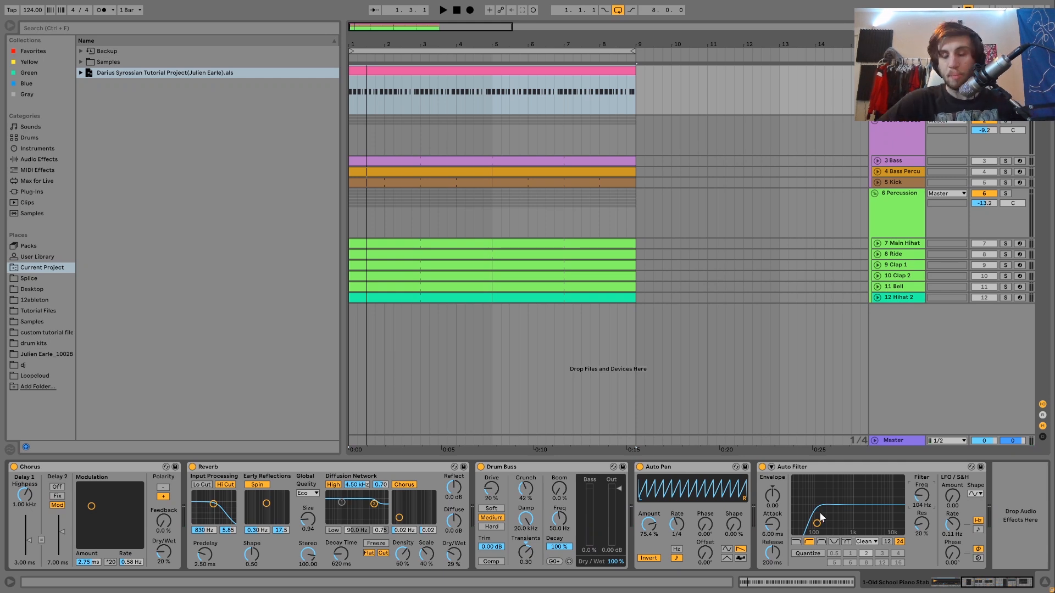
{"action": "key", "text": "space"}
{"action": "key", "text": "space"}
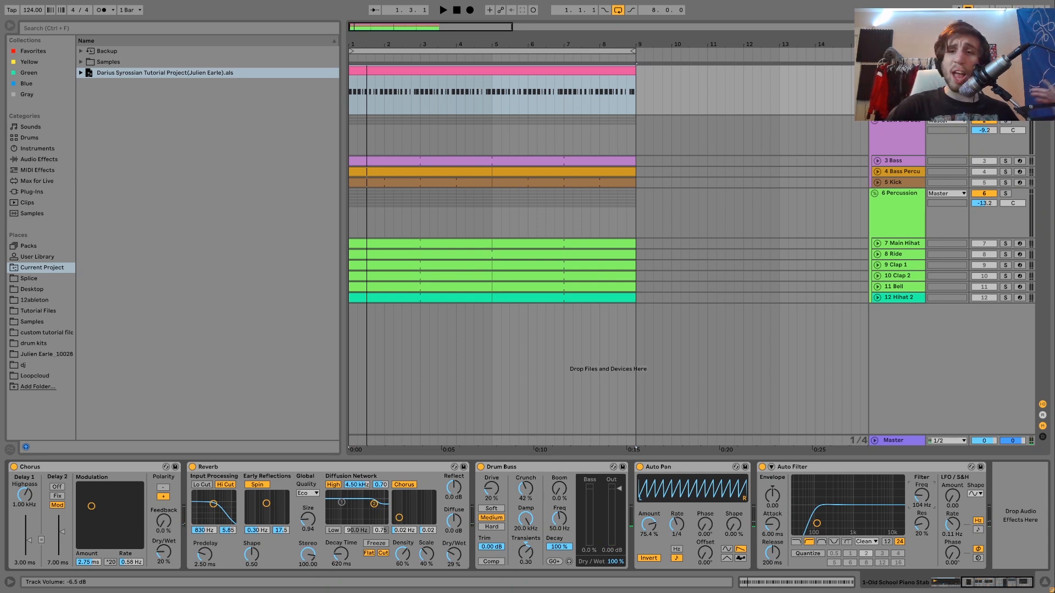
Play the low-end group in solo from the start and unfold its Bass Percussion and Bass tracks
{"action": "left_click", "coordinate": [909, 161]}
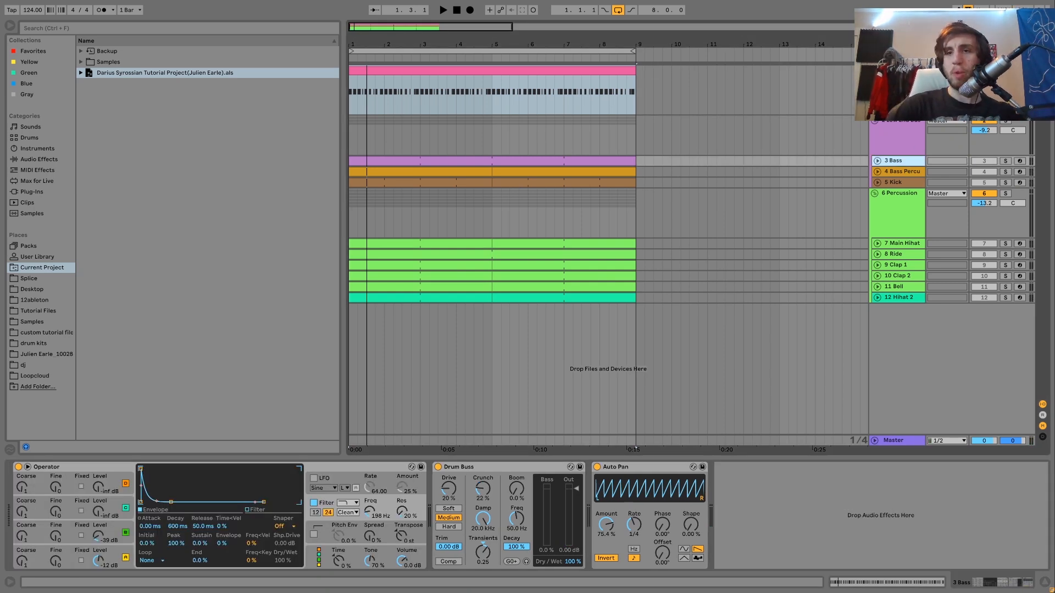
{"action": "key", "text": "space"}
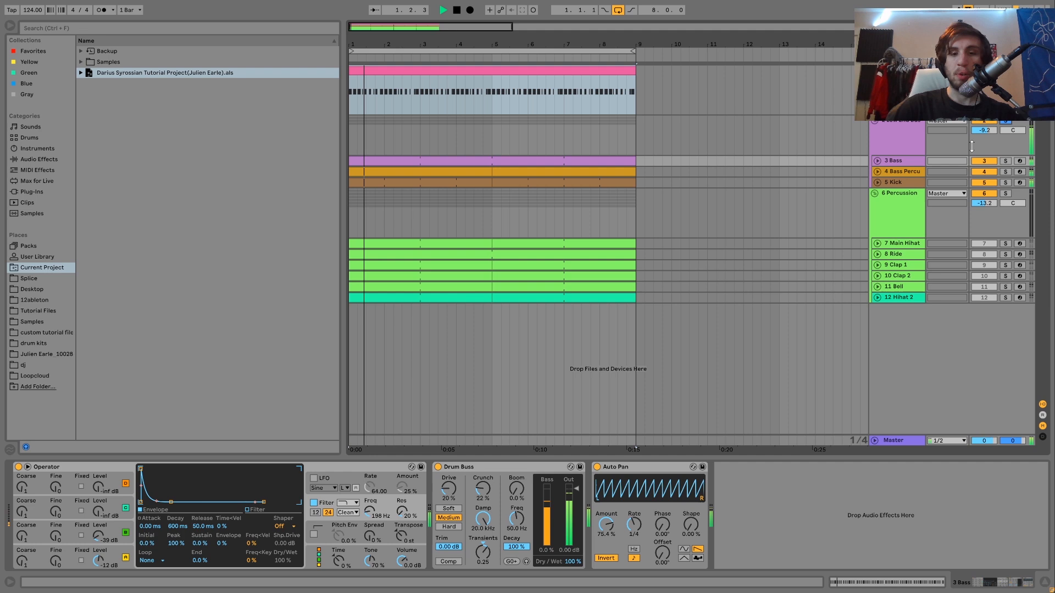
{"action": "left_click", "coordinate": [877, 172]}
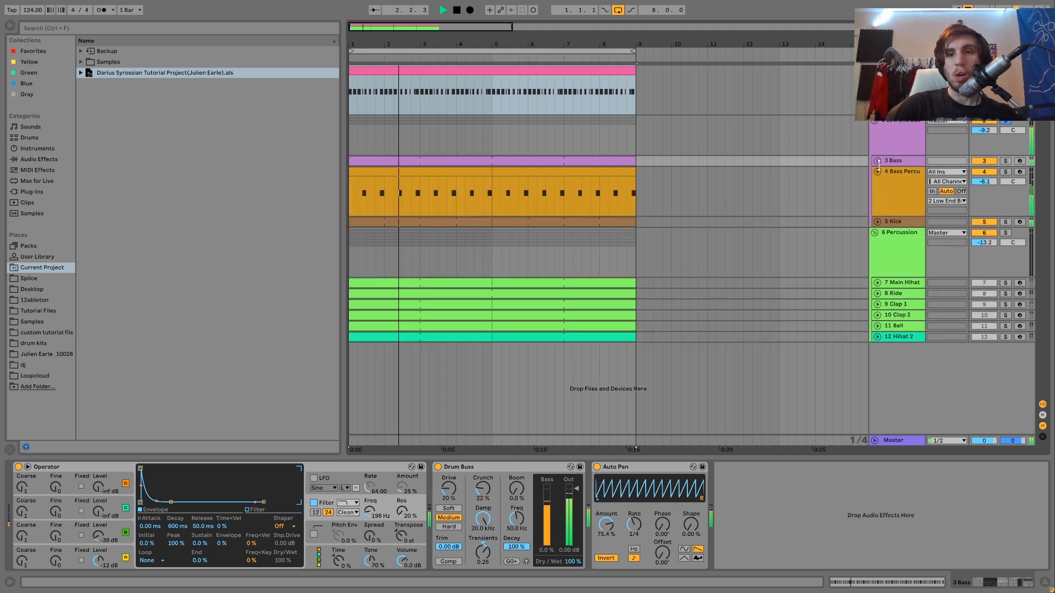
{"action": "left_click", "coordinate": [877, 160]}
Solo the Bass and Bass Percussion tracks, view each one's devices, and play both together from the start
{"action": "left_click", "coordinate": [1006, 161]}
{"action": "left_click", "coordinate": [1006, 211]}
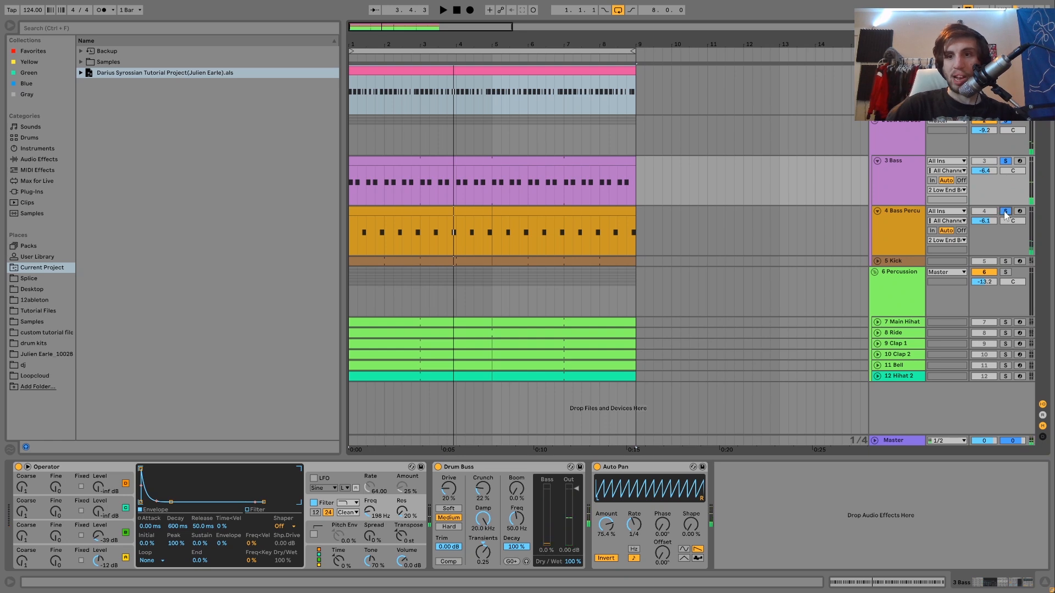
{"action": "left_click", "coordinate": [885, 202]}
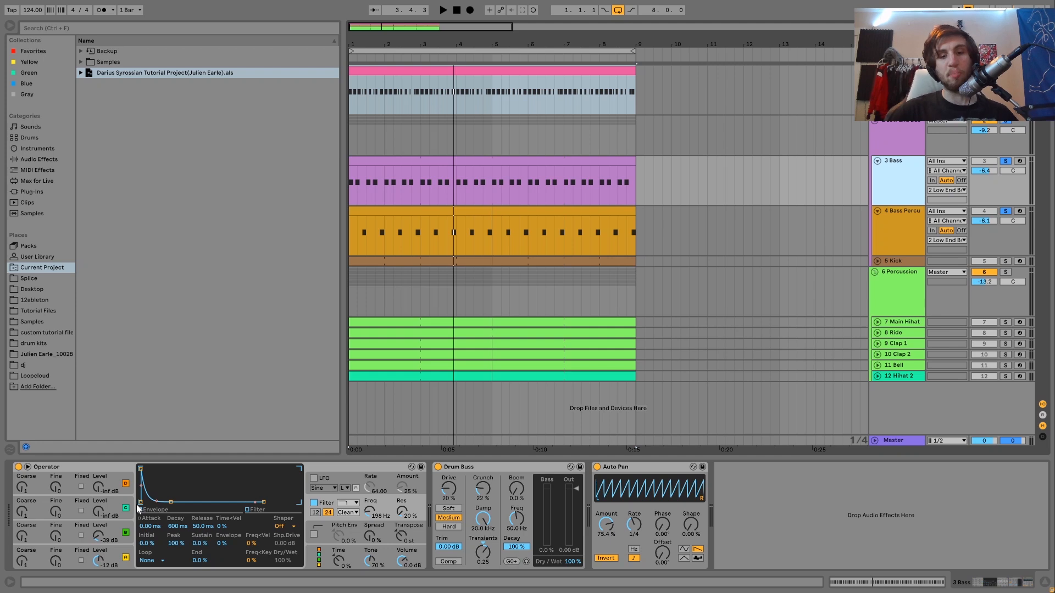
{"action": "left_click", "coordinate": [895, 219]}
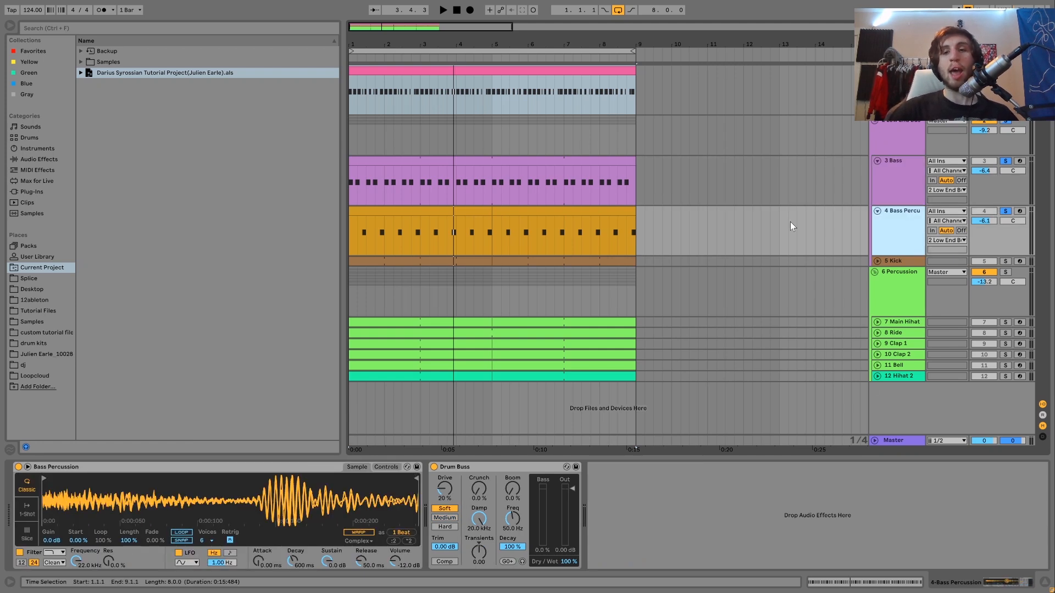
{"action": "key", "text": "space"}
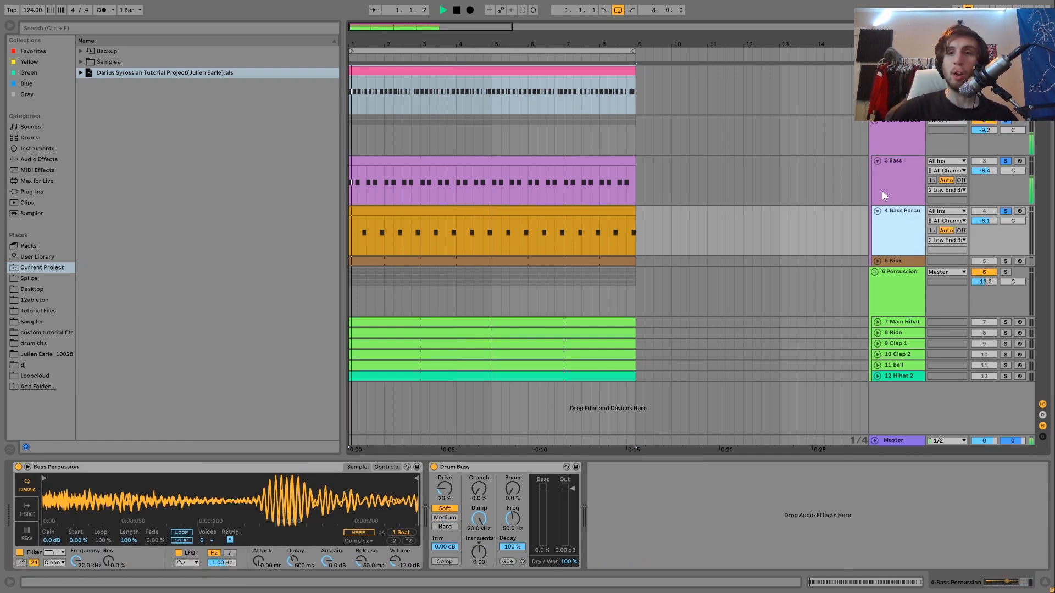
Unsolo the Bass Percussion track, select the Bass clip, and play the bass alone from the start
{"action": "left_click", "coordinate": [1006, 211]}
{"action": "key", "text": "space"}
{"action": "left_click", "coordinate": [434, 161]}
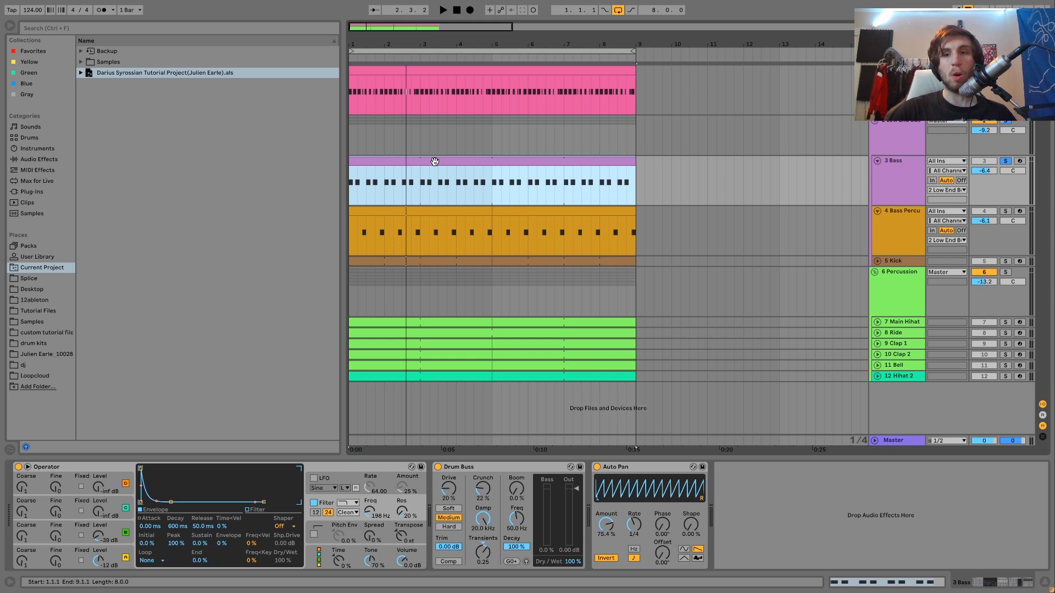
{"action": "key", "text": "space"}
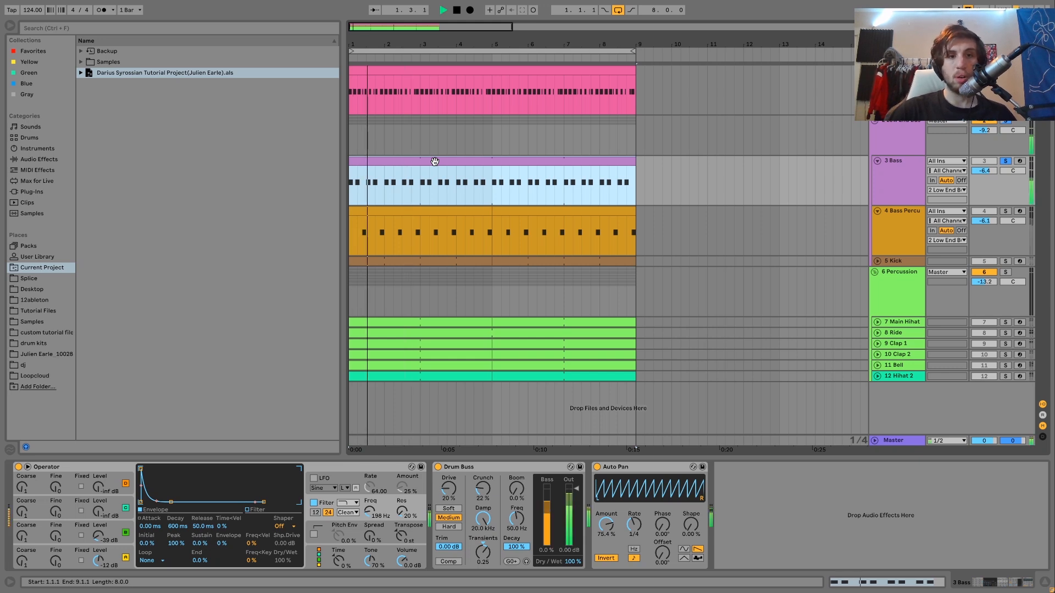
Show the notes of the Bass clip, solo Bass Percussion alongside the Bass, and play both from the start
{"action": "double_click", "coordinate": [434, 161]}
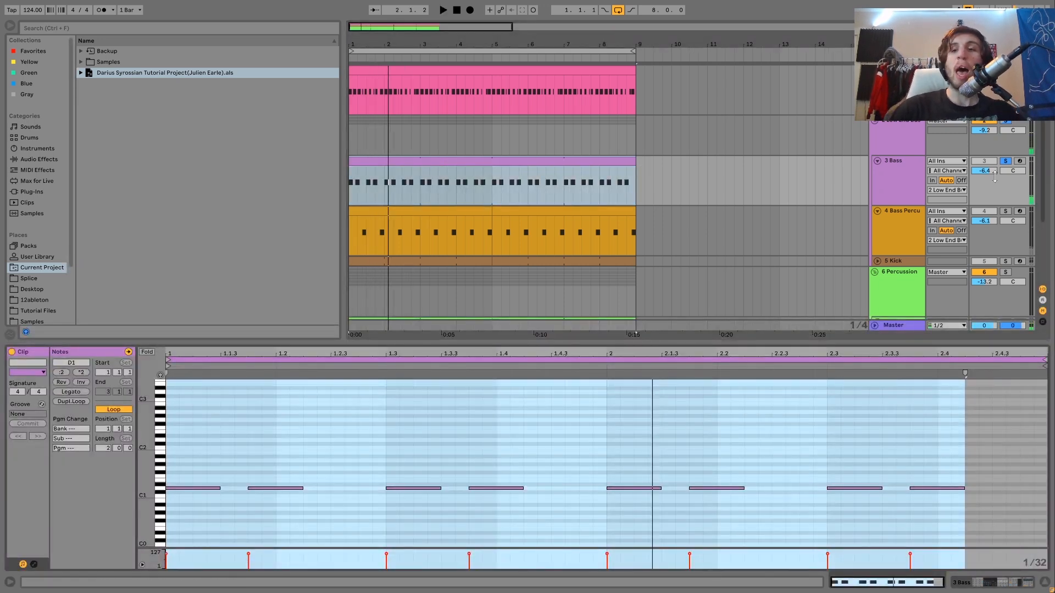
{"action": "left_click", "coordinate": [1006, 213]}
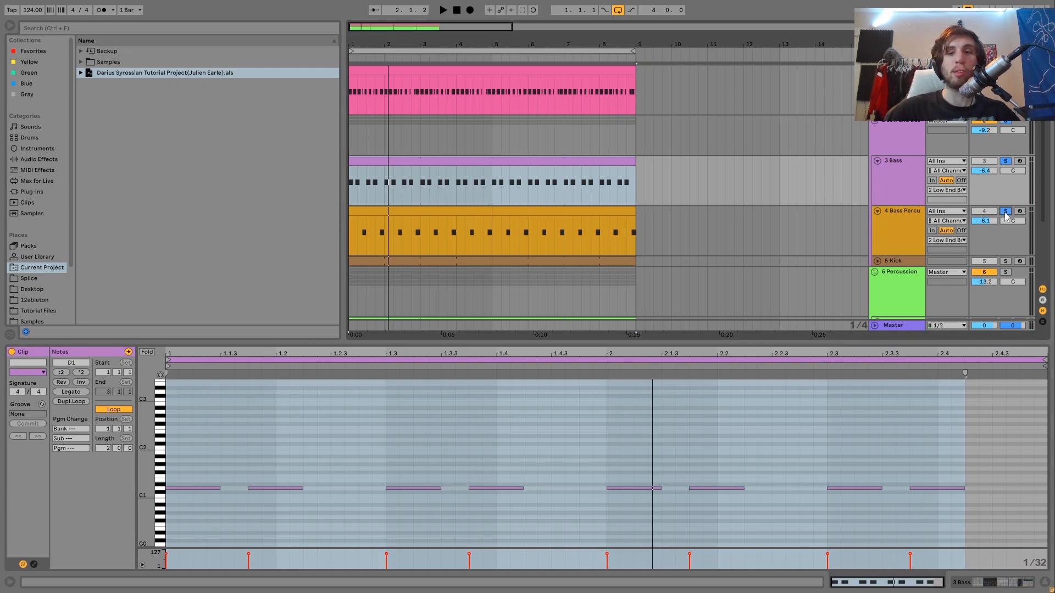
{"action": "key", "text": "space"}
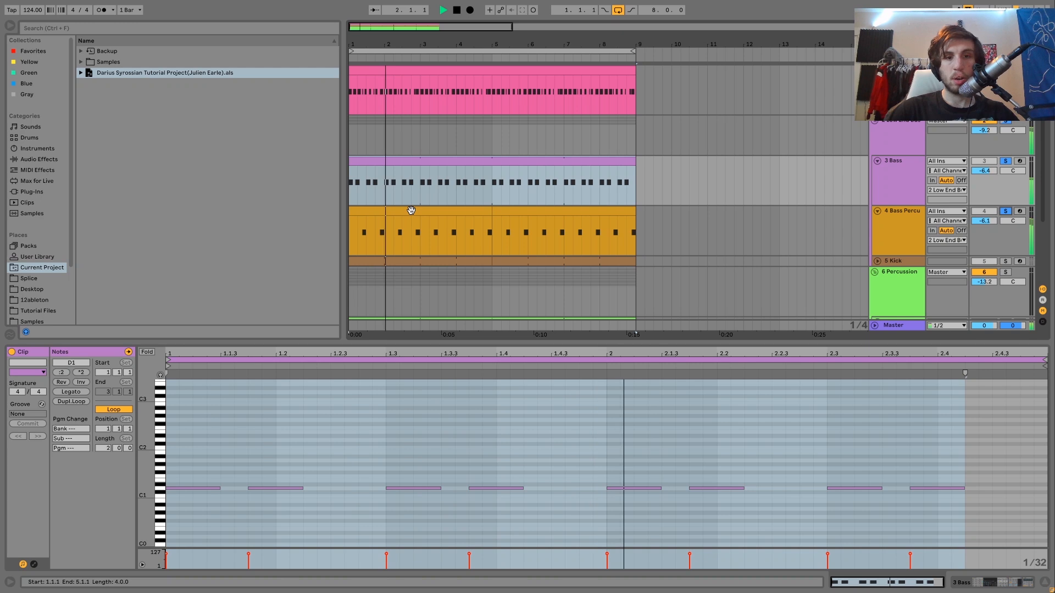
{"action": "key", "text": "space"}
{"action": "key", "text": "space"}
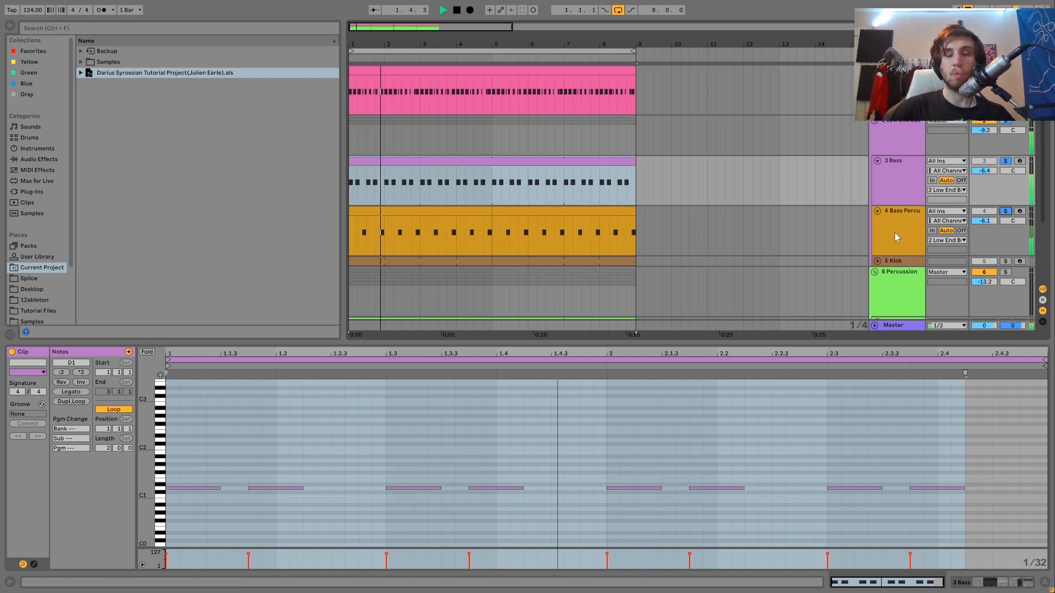
{"action": "key", "text": "space"}
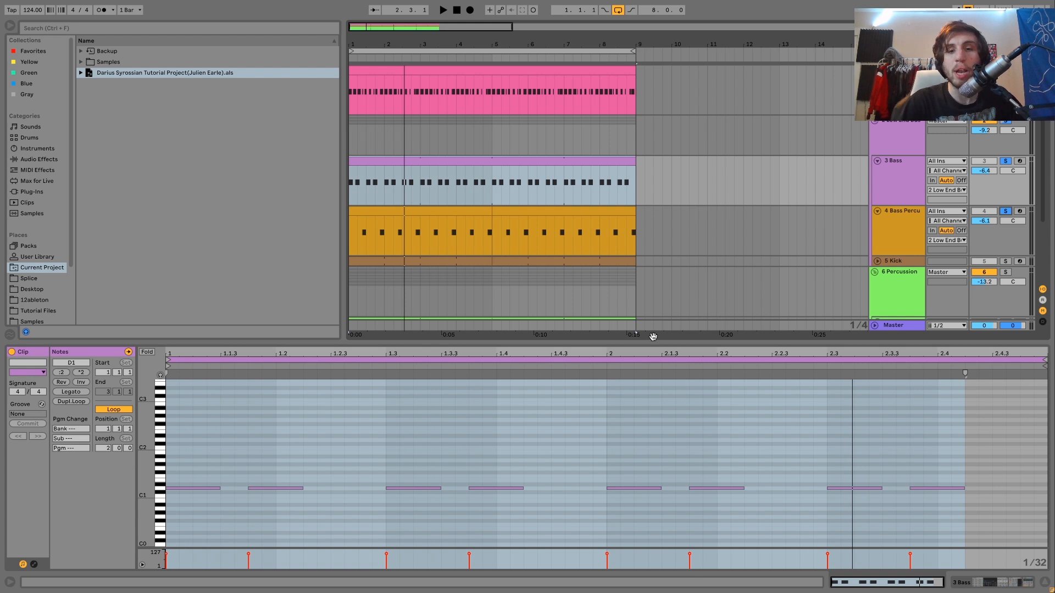
Unsolo the Bass, play Bass Percussion alone from the start, and show that track's devices
{"action": "left_click", "coordinate": [909, 229]}
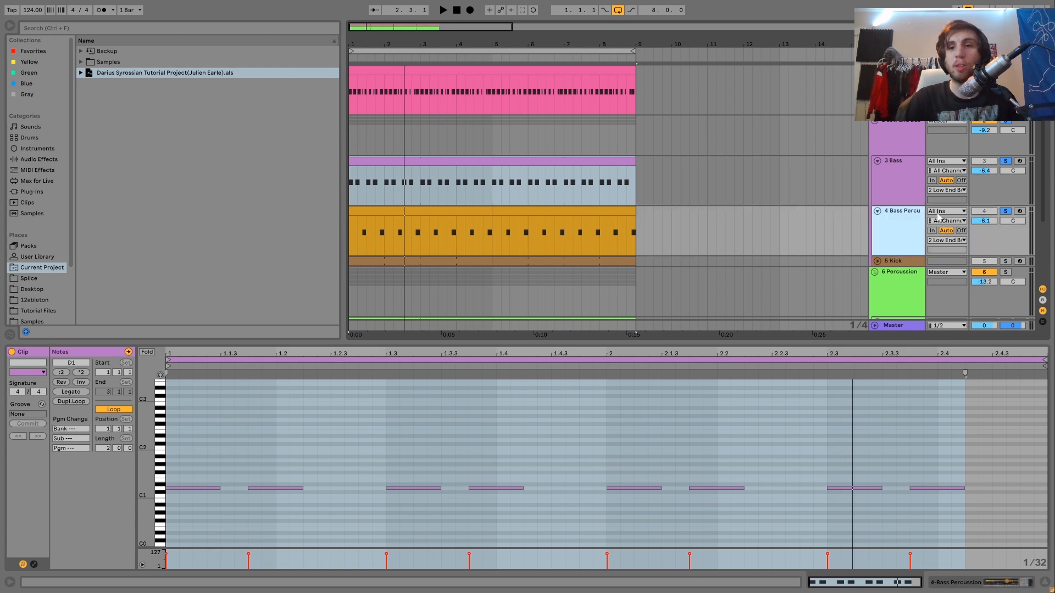
{"action": "left_click", "coordinate": [1006, 161]}
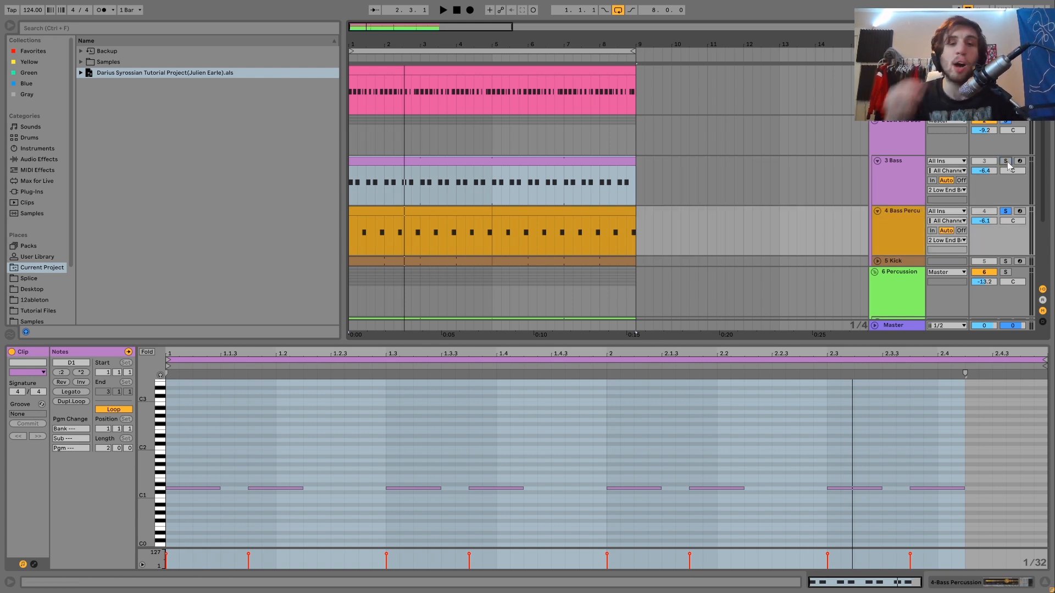
{"action": "key", "text": "space"}
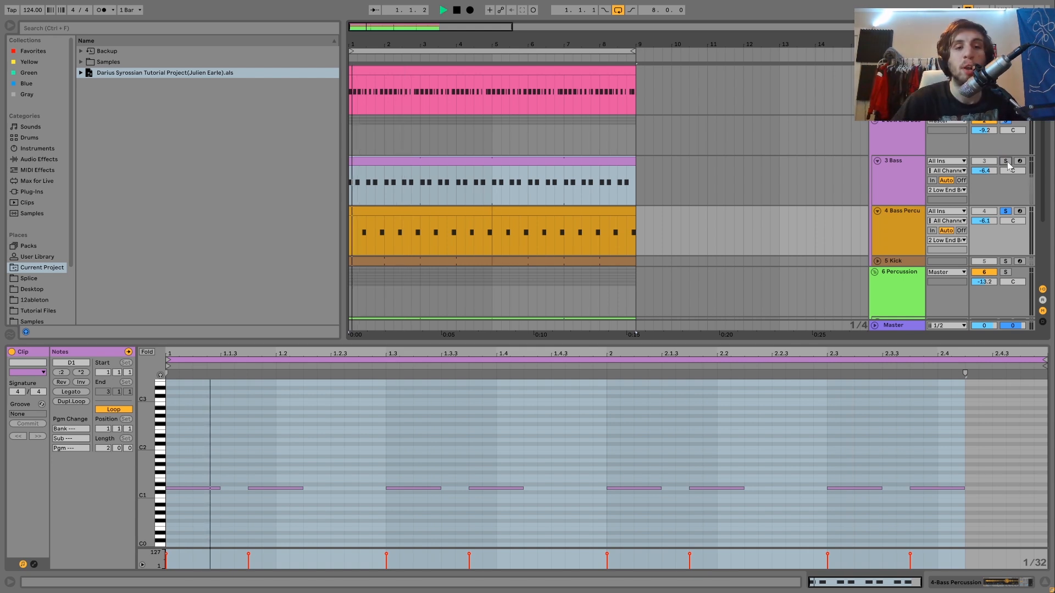
{"action": "left_click", "coordinate": [908, 231]}
{"action": "double_click", "coordinate": [908, 231]}
{"action": "key", "text": "space"}
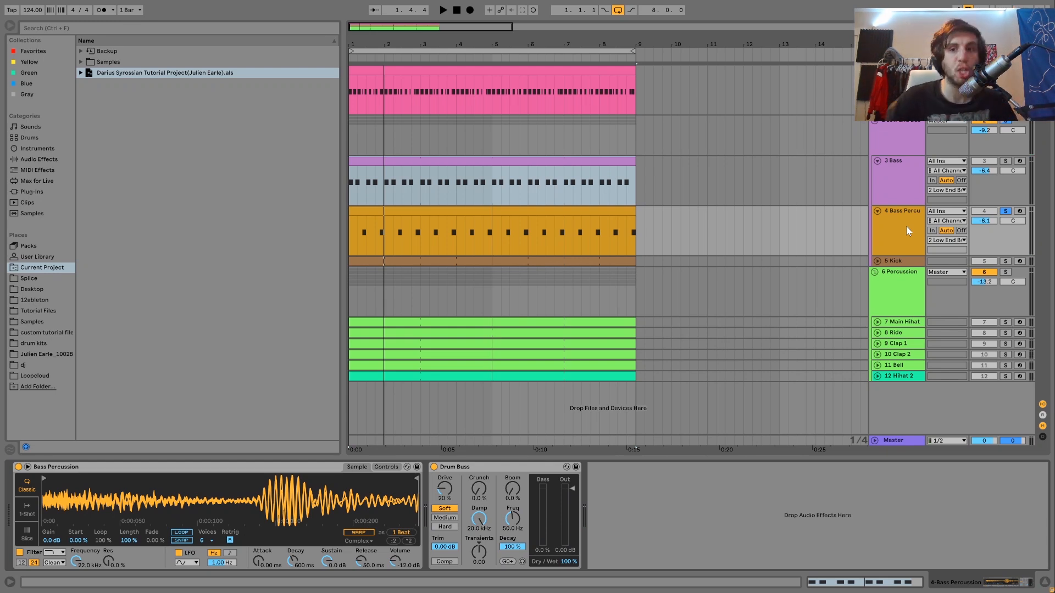
Unsolo Bass Percussion and play the full loop from the start
{"action": "left_click", "coordinate": [1005, 211]}
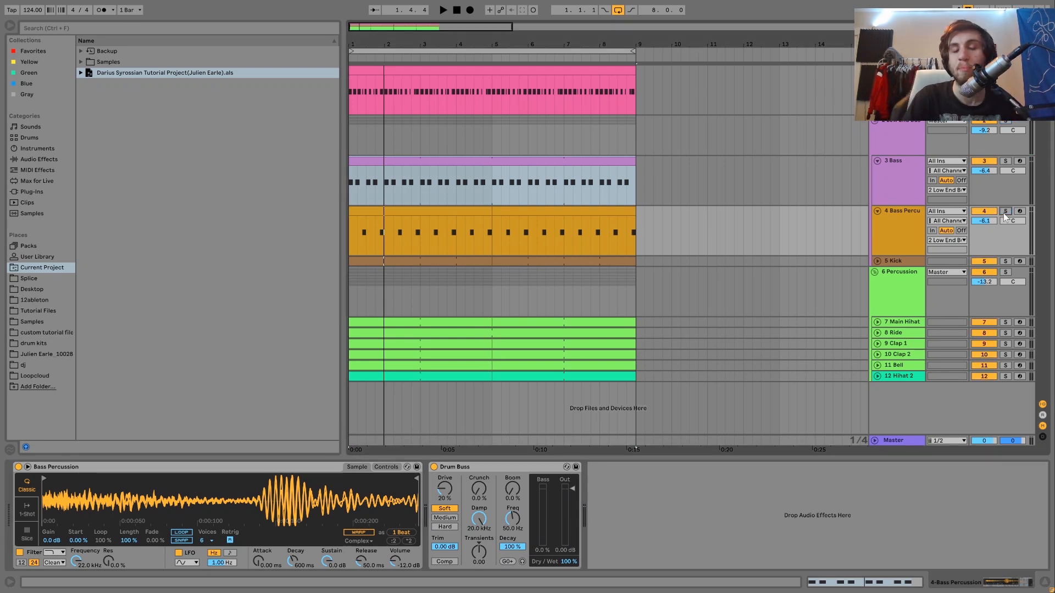
{"action": "key", "text": "space"}
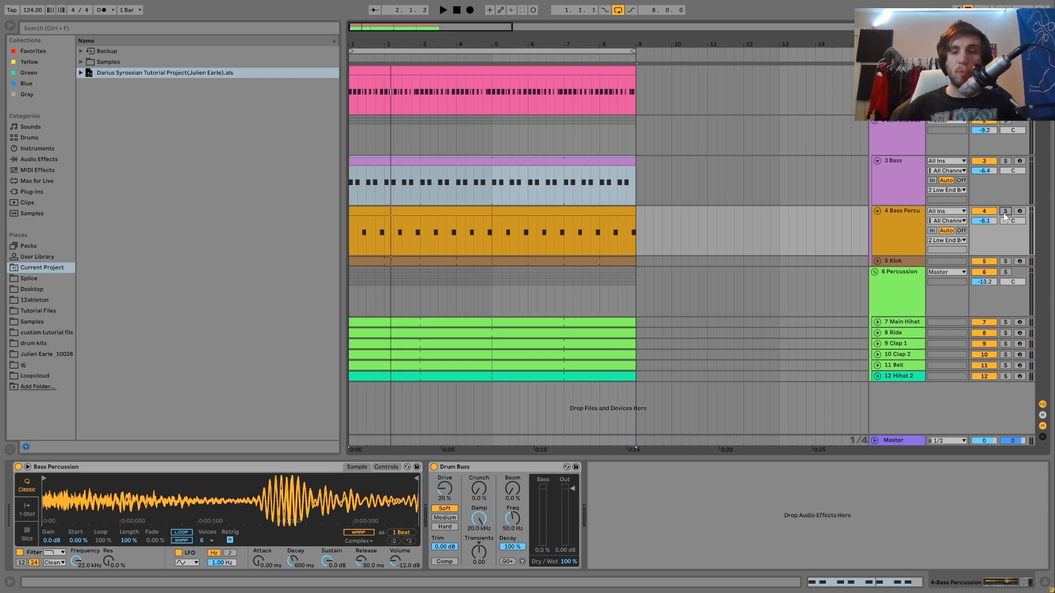
{"action": "key", "text": "space"}
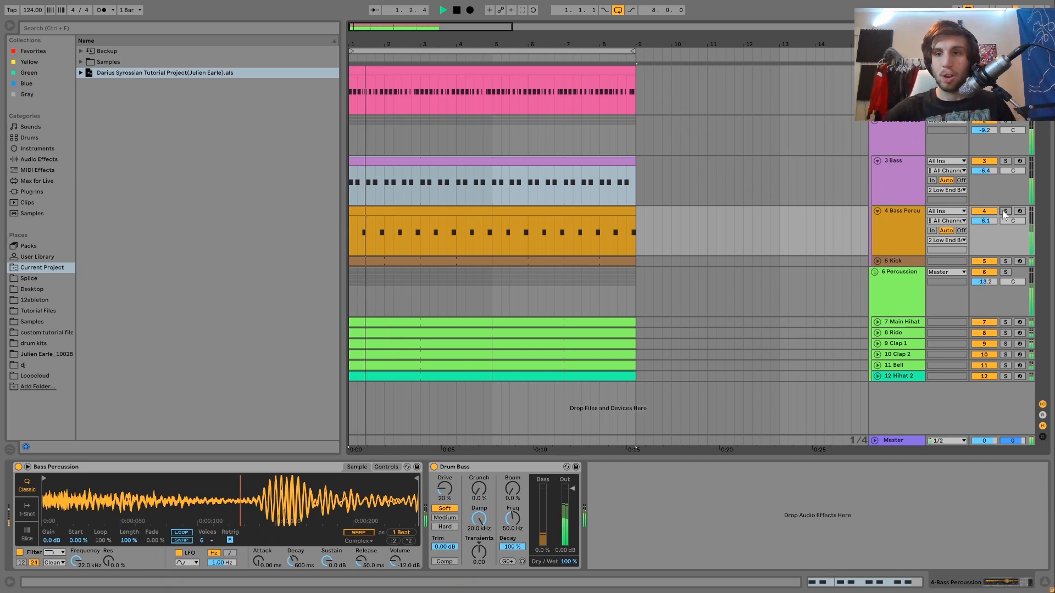
Solo the Bass track and examine oscillators A and B and the filter envelope in its Operator
{"action": "left_click", "coordinate": [911, 189]}
{"action": "left_click", "coordinate": [1005, 160]}
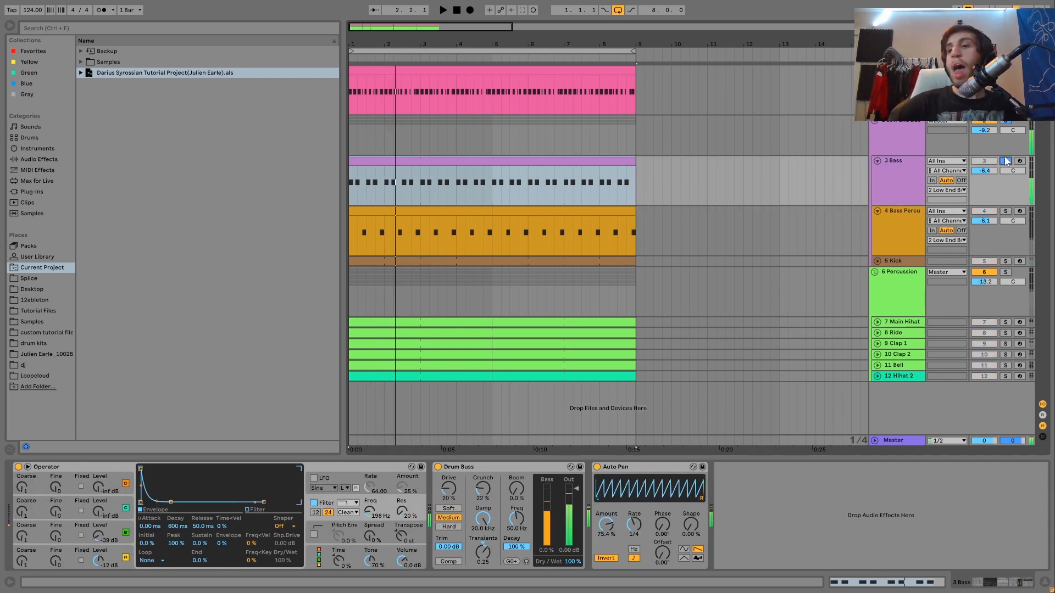
{"action": "key", "text": "space"}
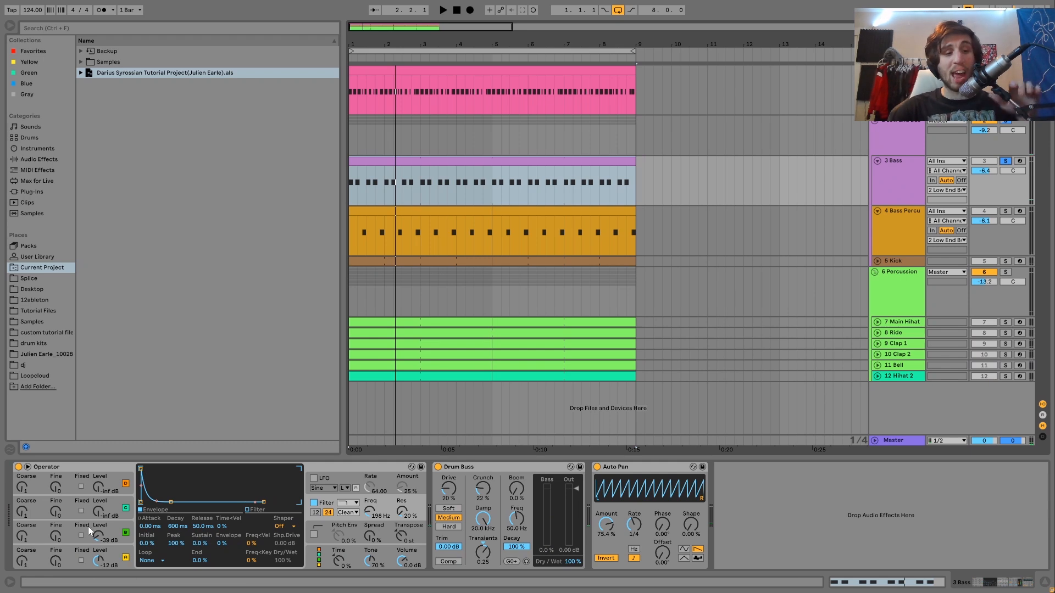
{"action": "left_click", "coordinate": [114, 557]}
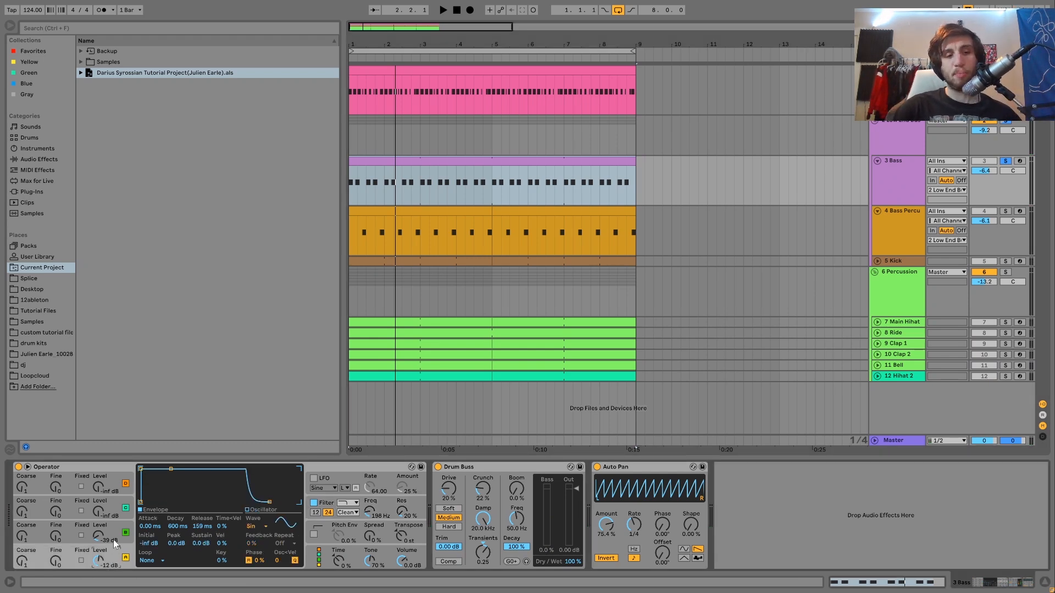
{"action": "left_click", "coordinate": [110, 532]}
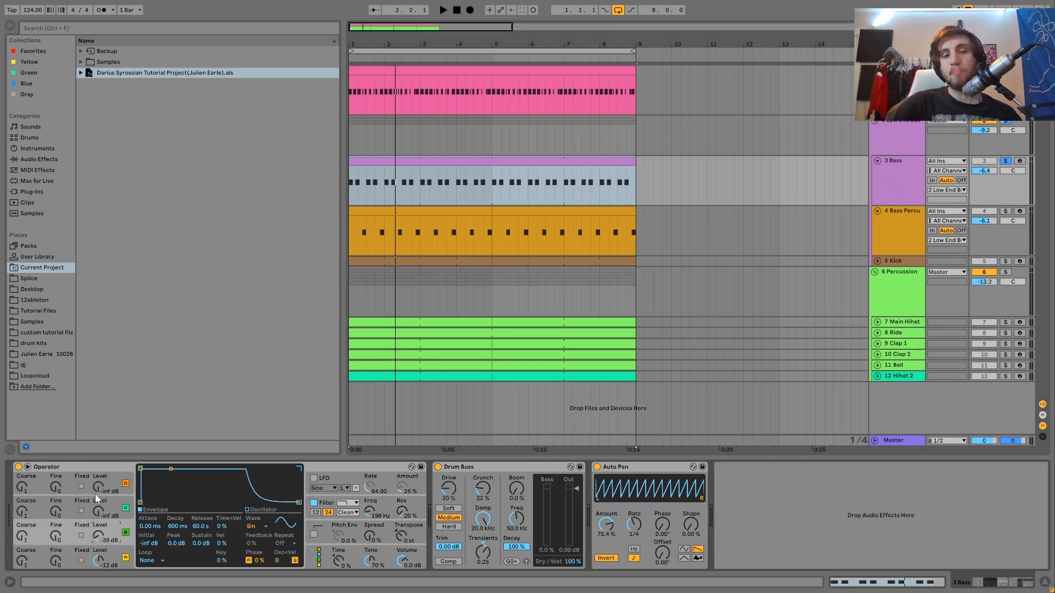
{"action": "left_click", "coordinate": [316, 509]}
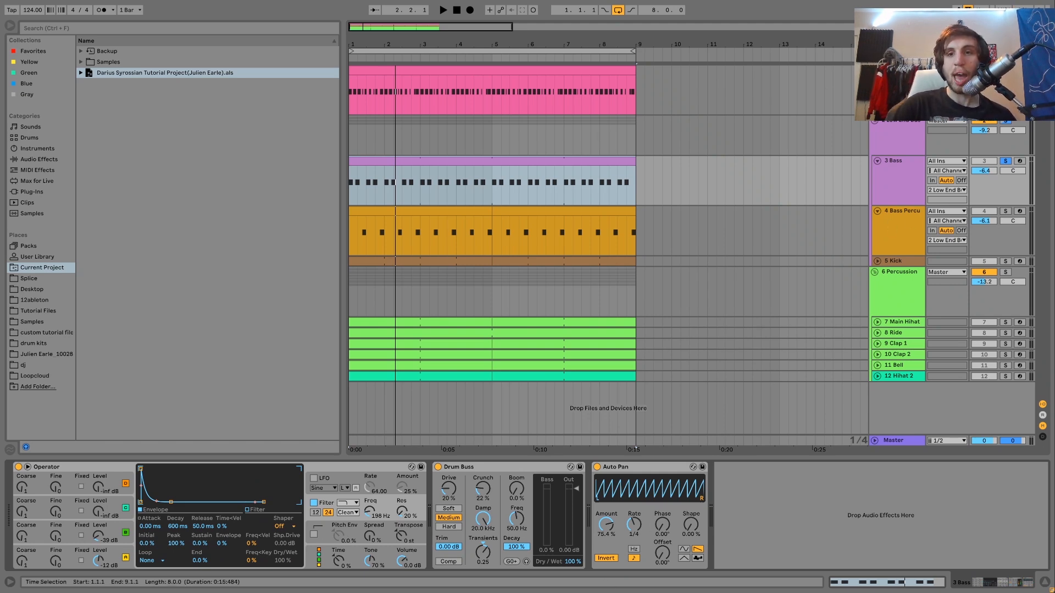
Show the Bass Percussion devices, play that track in solo from the start, and add the Bass to the solo
{"action": "left_click", "coordinate": [892, 238]}
{"action": "left_click", "coordinate": [1008, 214]}
{"action": "key", "text": "space"}
{"action": "key", "text": "space"}
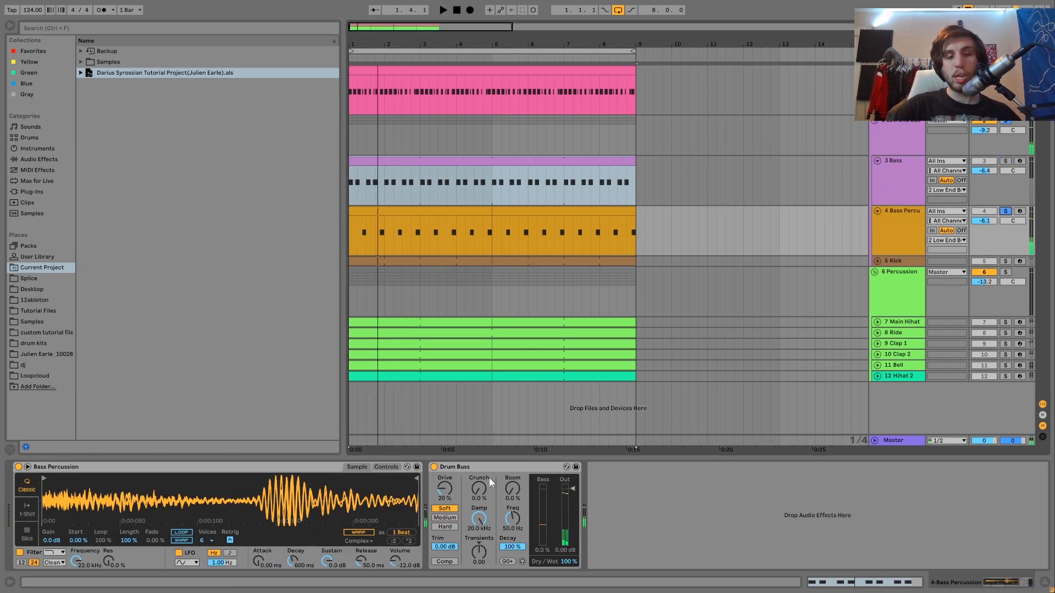
{"action": "key", "text": "space"}
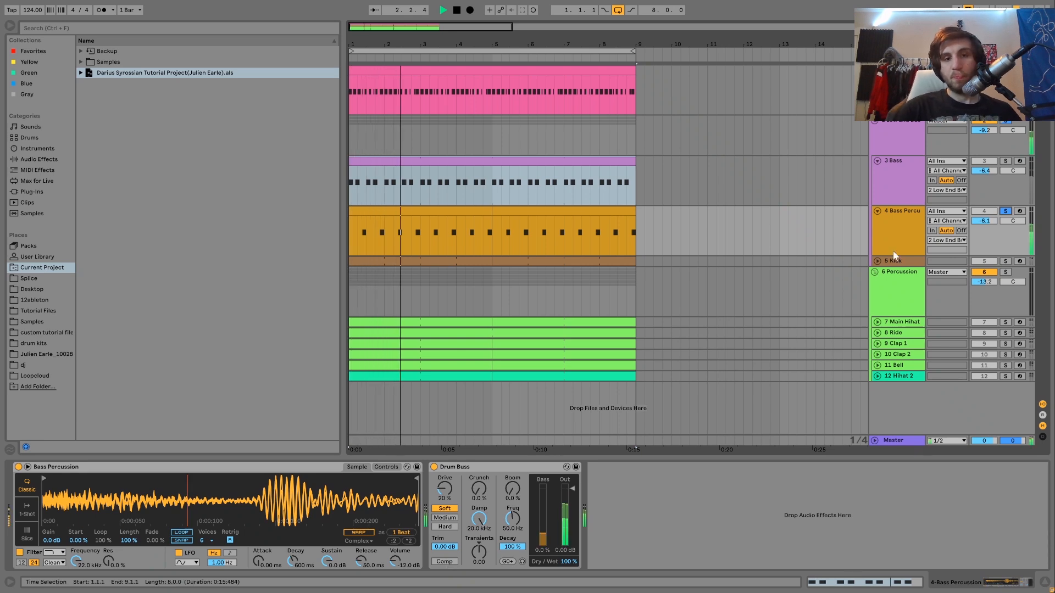
{"action": "left_click", "coordinate": [1006, 161]}
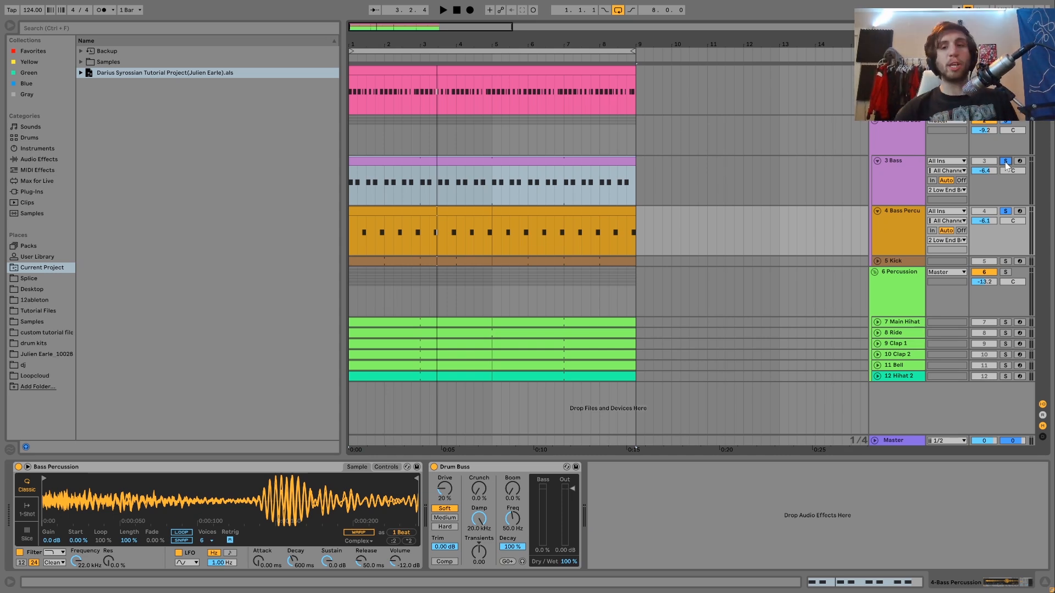
Zoom in on the first eight bars and select the Bass Percussion and Bass clips in turn to compare their rhythms
{"action": "left_click", "coordinate": [371, 212]}
{"action": "mouse_move", "coordinate": [352, 41]}
{"action": "left_mouse_down"}
{"action": "mouse_move", "coordinate": [353, 77]}
{"action": "mouse_move", "coordinate": [349, 40]}
{"action": "left_mouse_up"}
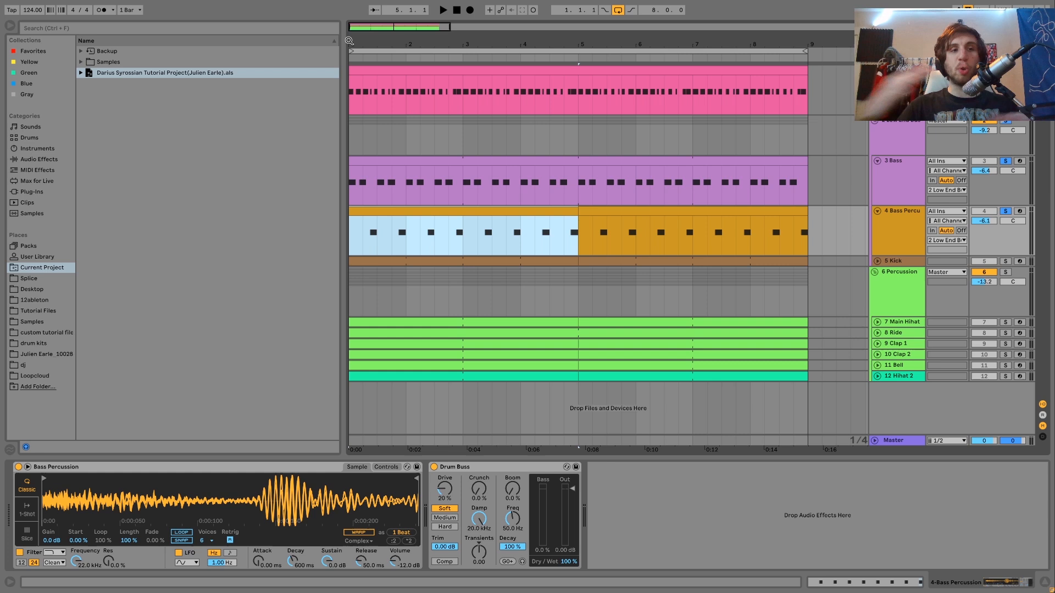
{"action": "left_click", "coordinate": [377, 161]}
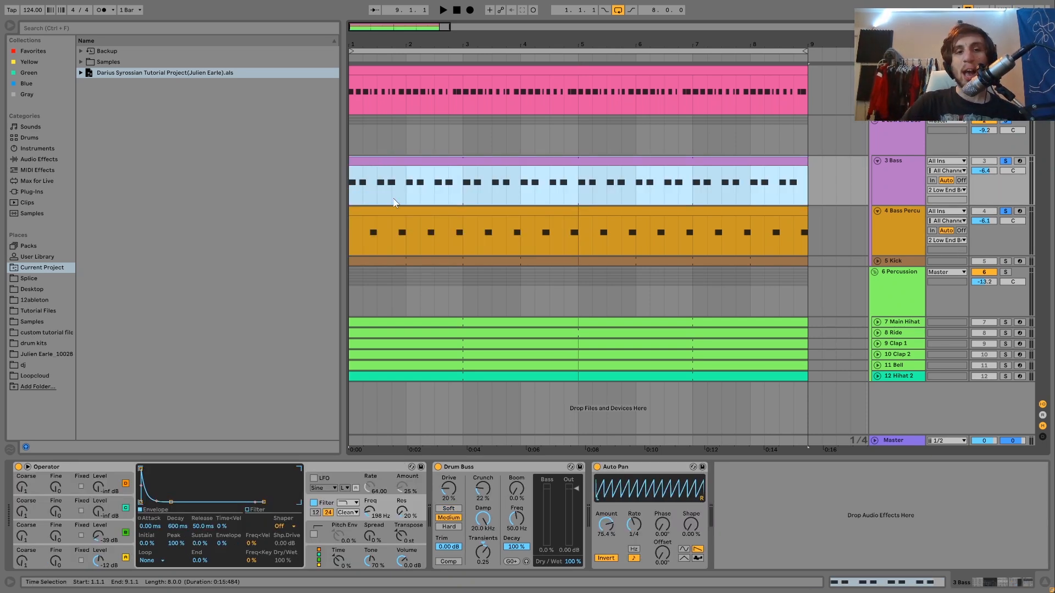
{"action": "left_click", "coordinate": [368, 212]}
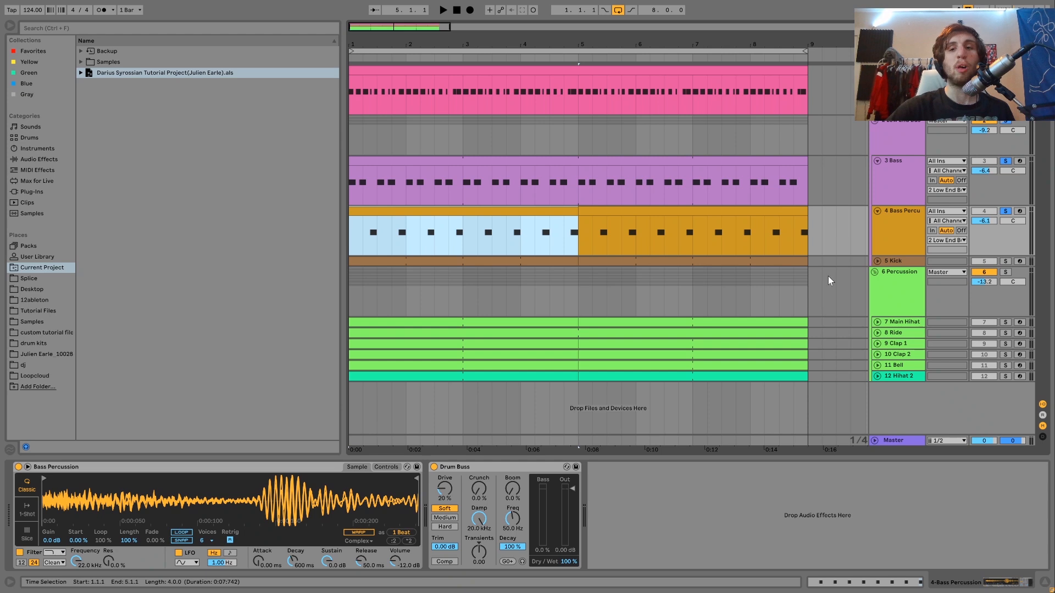
Clear the Bass and Bass Percussion solos, play the full loop briefly from the start, and select the Bass Percussion track
{"action": "left_click", "coordinate": [1005, 211]}
{"action": "key", "text": "space"}
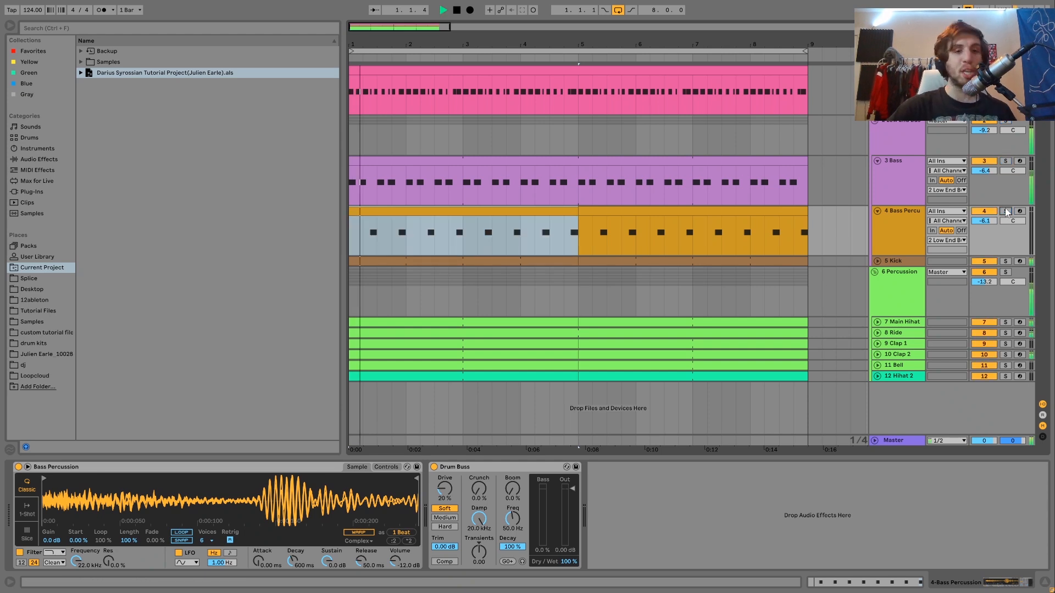
{"action": "left_click", "coordinate": [900, 224]}
{"action": "key", "text": "space"}
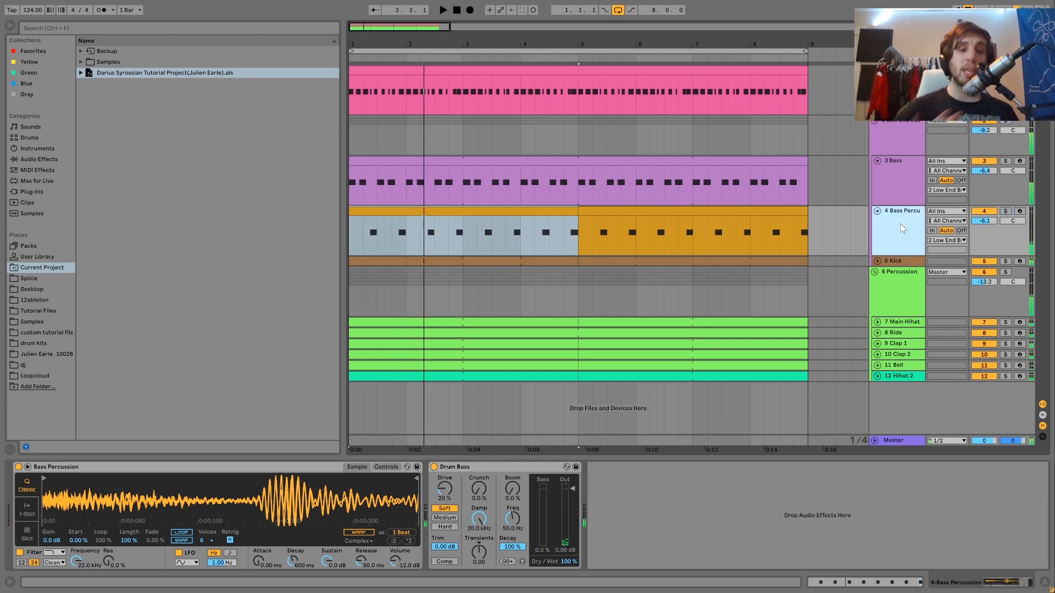
Solo the Kick track, play it from the start, unfold the track, and show its devices
{"action": "left_click", "coordinate": [1005, 261]}
{"action": "key", "text": "space"}
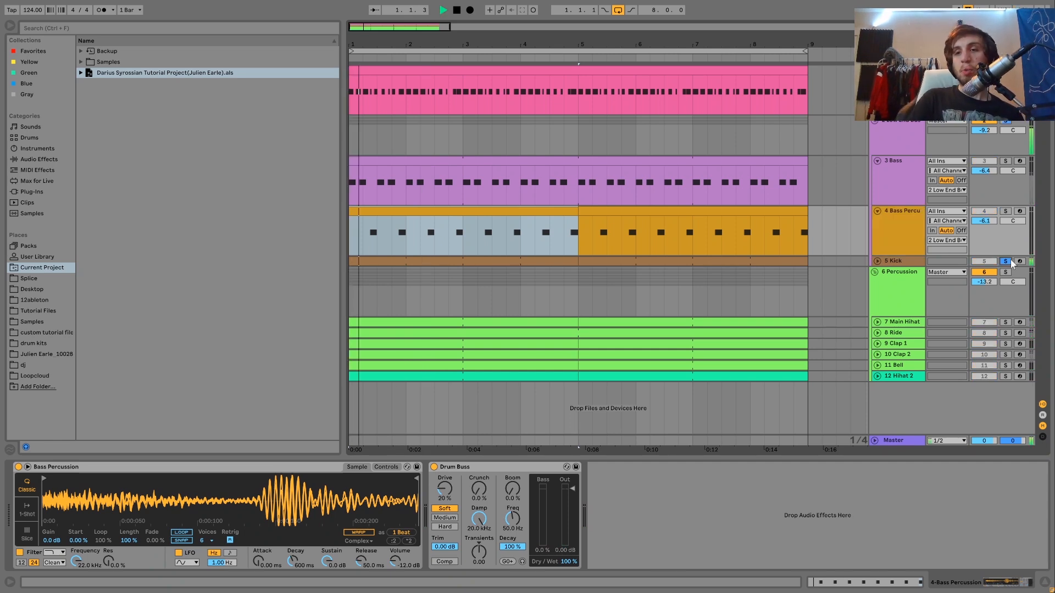
{"action": "left_click", "coordinate": [878, 261]}
{"action": "left_click", "coordinate": [892, 261]}
{"action": "key", "text": "space"}
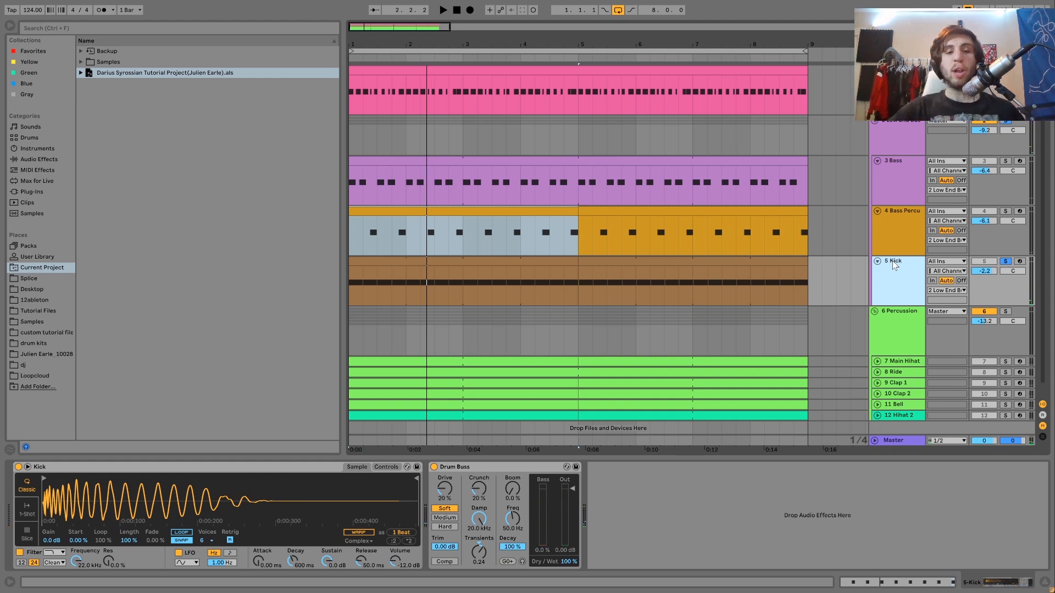
Play the soloed kick and compare its sound with Drum Buss switched off and back on
{"action": "key", "text": "space"}
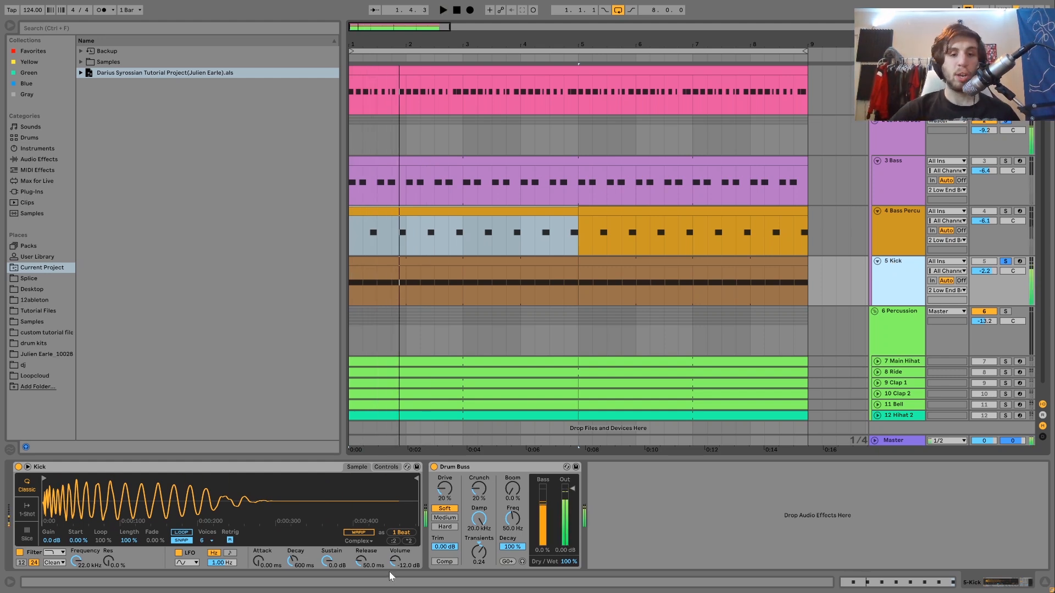
{"action": "key", "text": "space"}
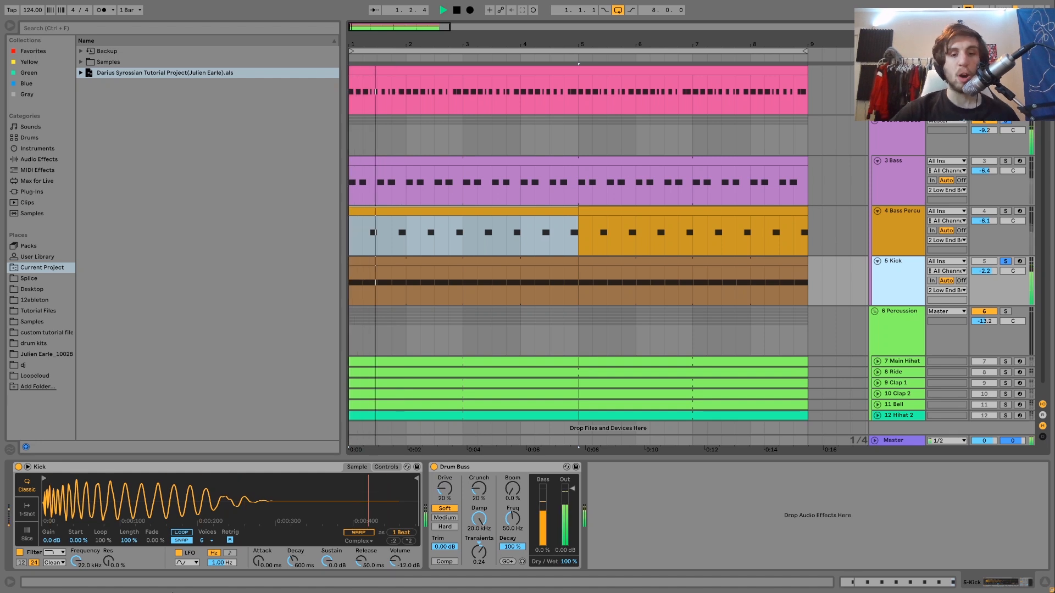
{"action": "left_click", "coordinate": [434, 467]}
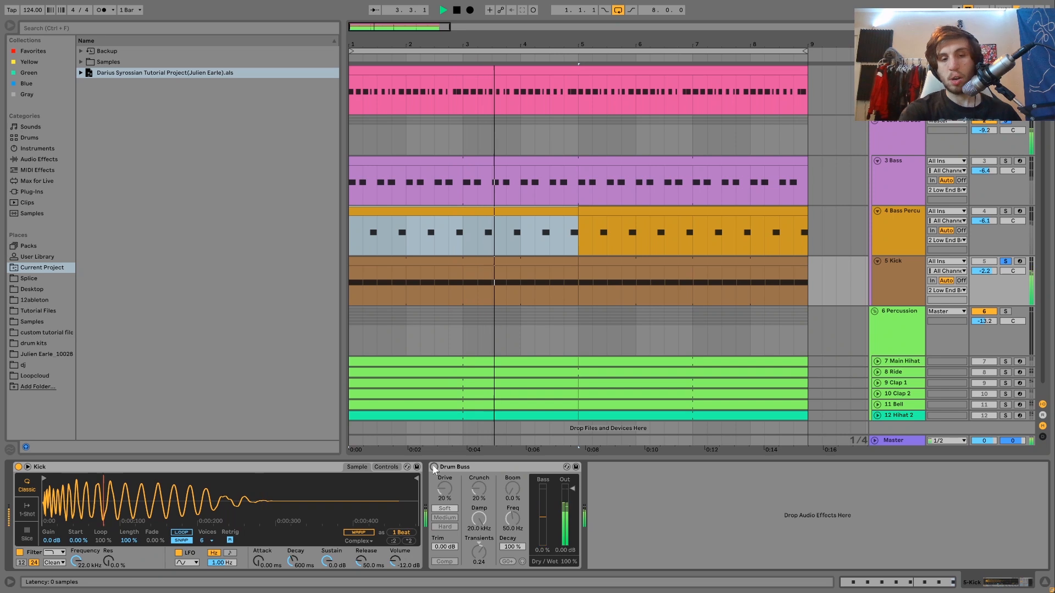
{"action": "left_click", "coordinate": [434, 466]}
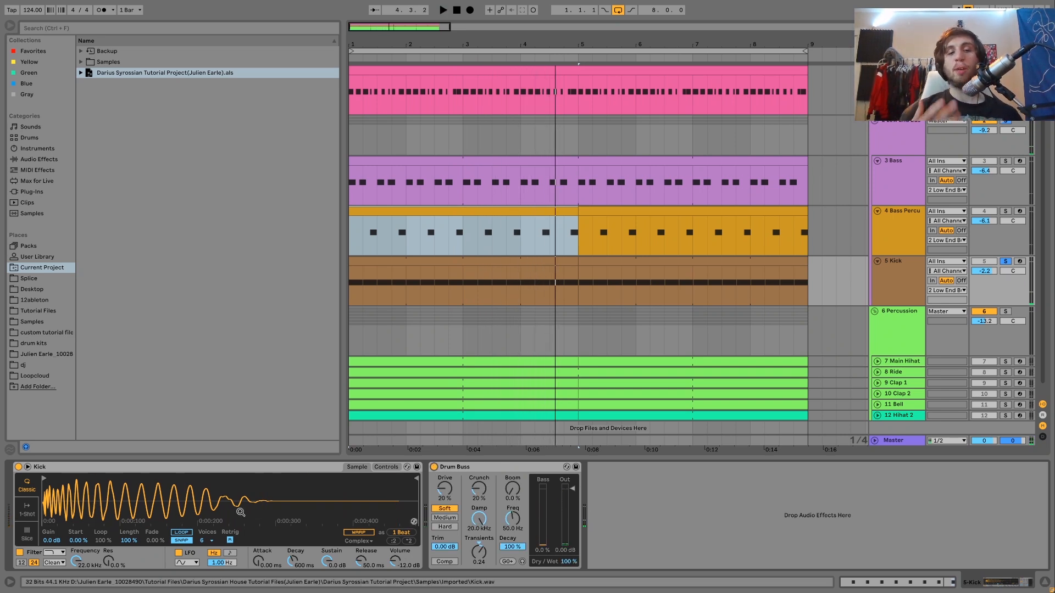
{"action": "key", "text": "space"}
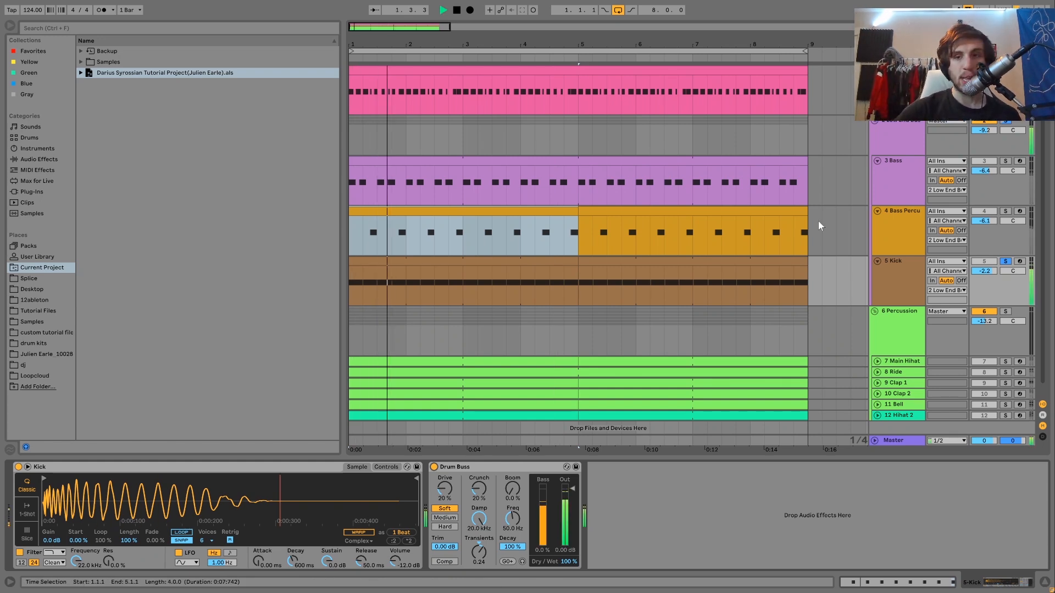
{"action": "key", "text": "space"}
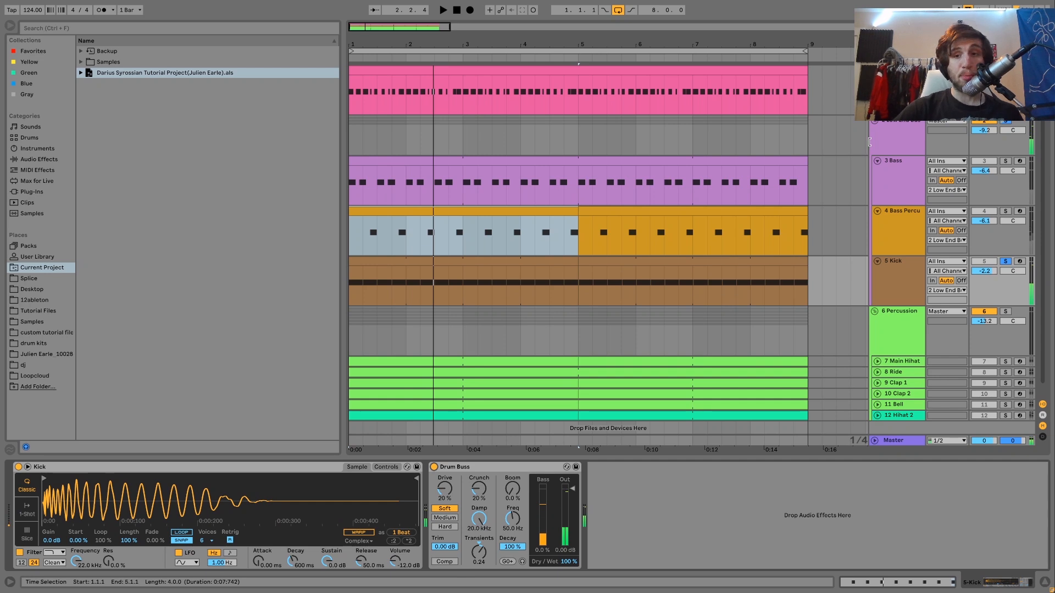
Show the Saturator on the Low End Bus group and return the playback position to the start
{"action": "left_click", "coordinate": [898, 143]}
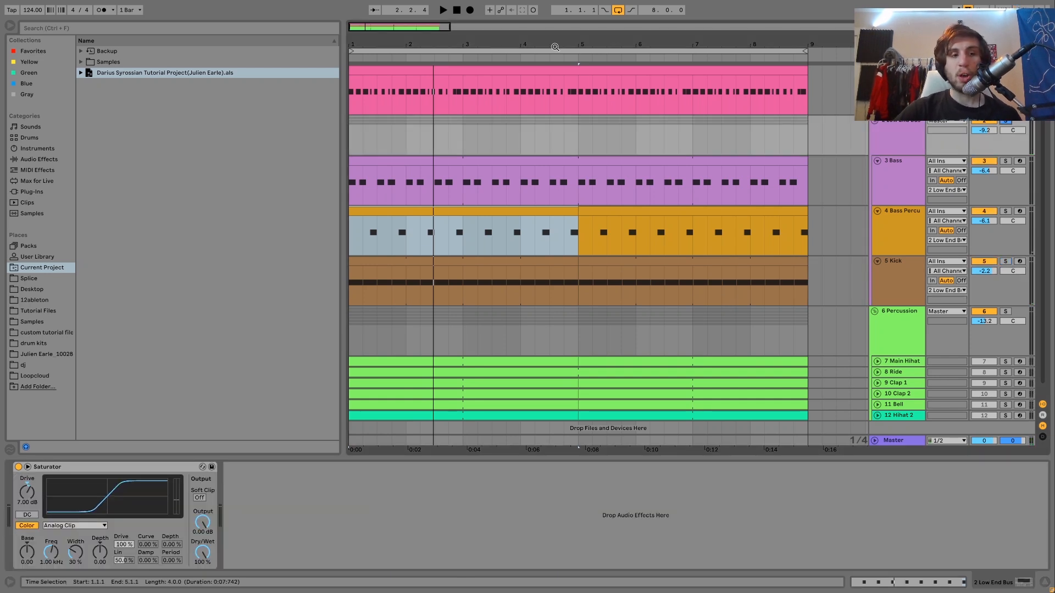
{"action": "left_click", "coordinate": [459, 12]}
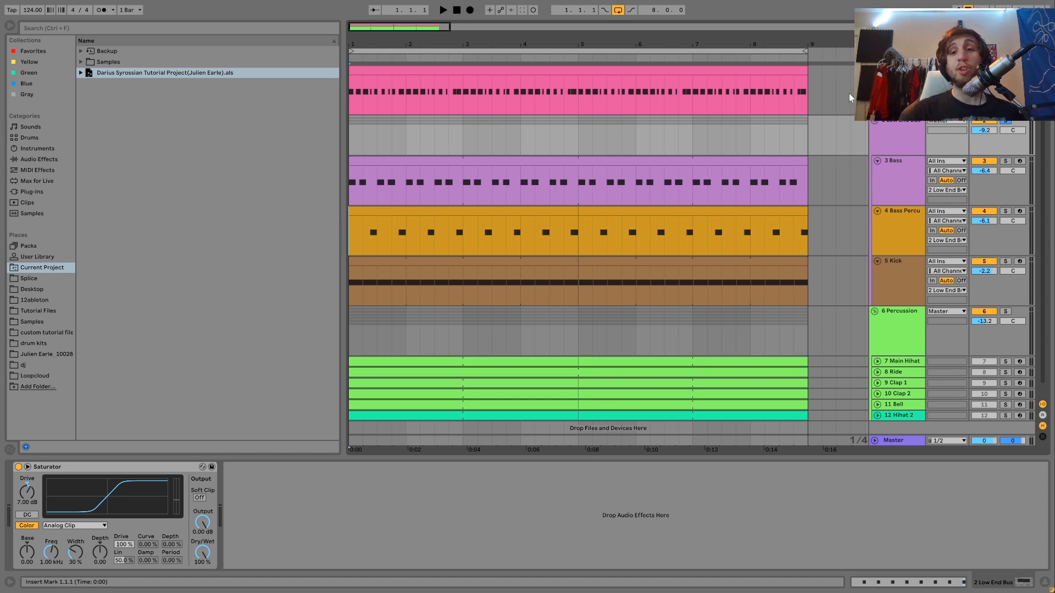
Play the soloed Low End Bus group and compare its sound with Saturator switched off and back on
{"action": "left_click", "coordinate": [903, 131]}
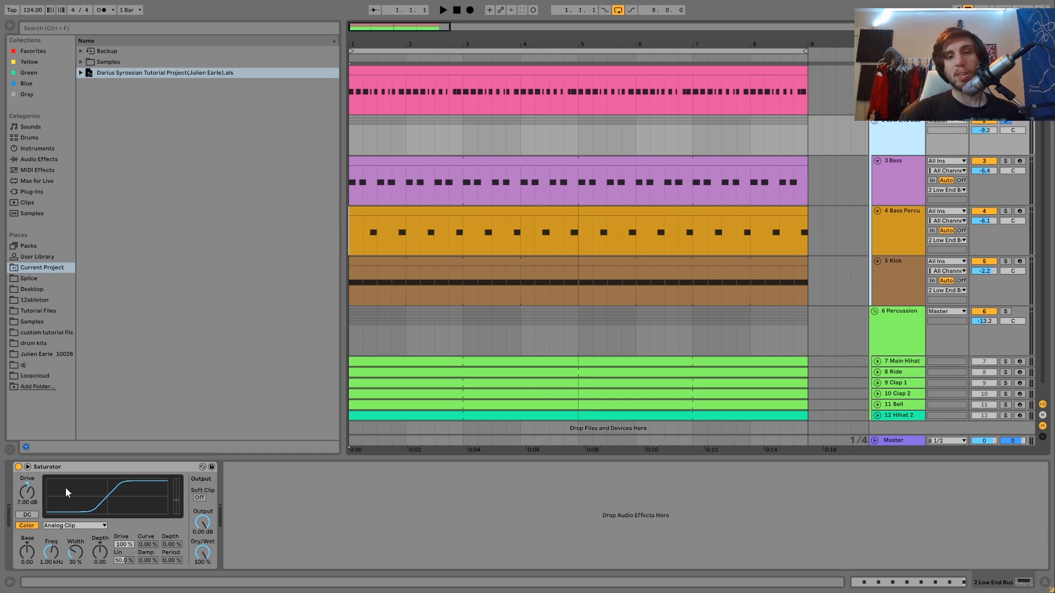
{"action": "left_click", "coordinate": [18, 467]}
{"action": "key", "text": "space"}
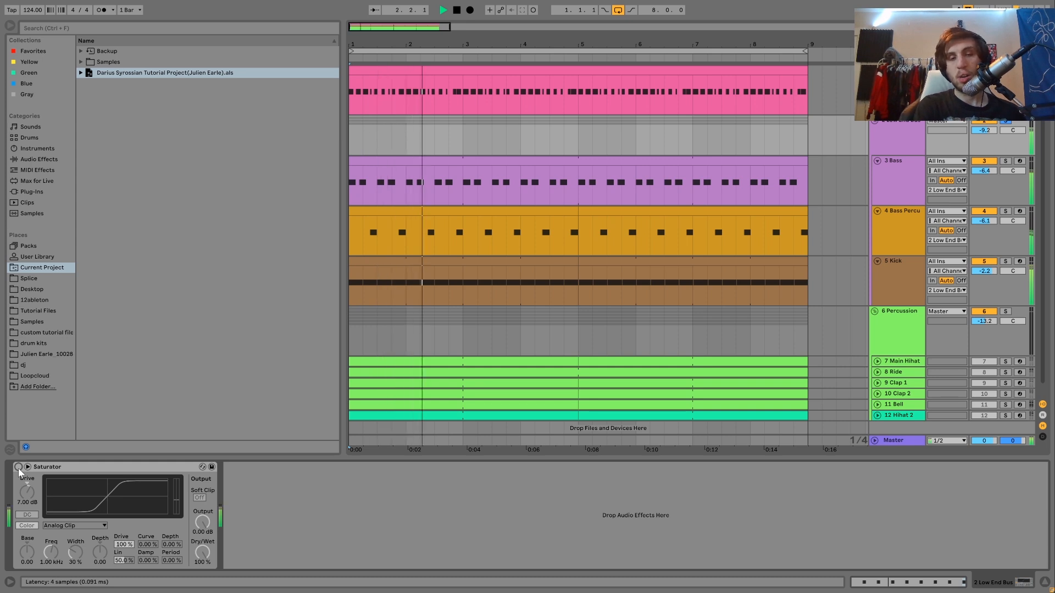
{"action": "left_click", "coordinate": [18, 468]}
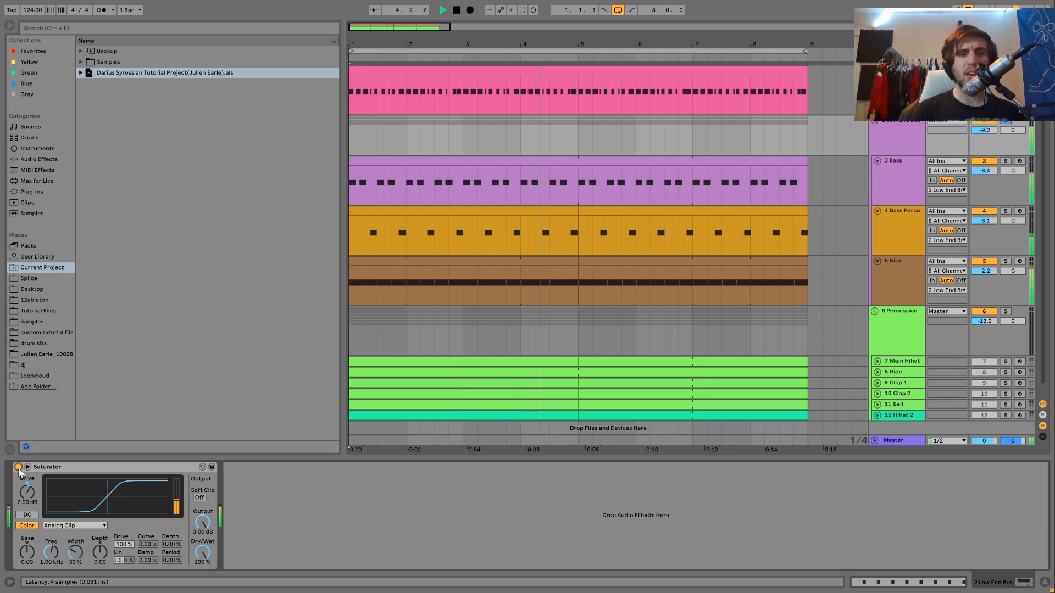
{"action": "key", "text": "space"}
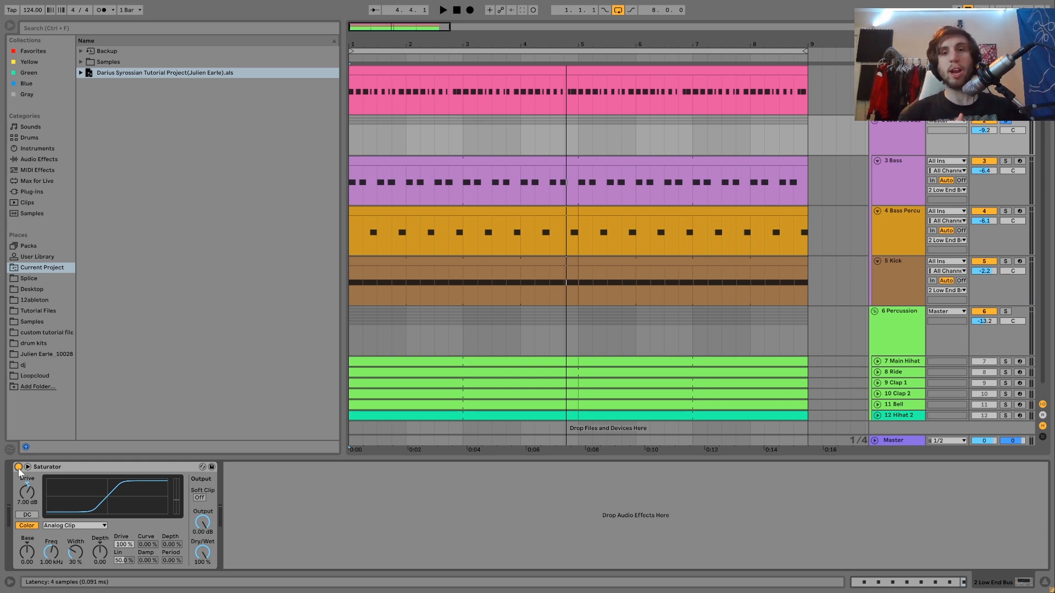
{"action": "key", "text": "space"}
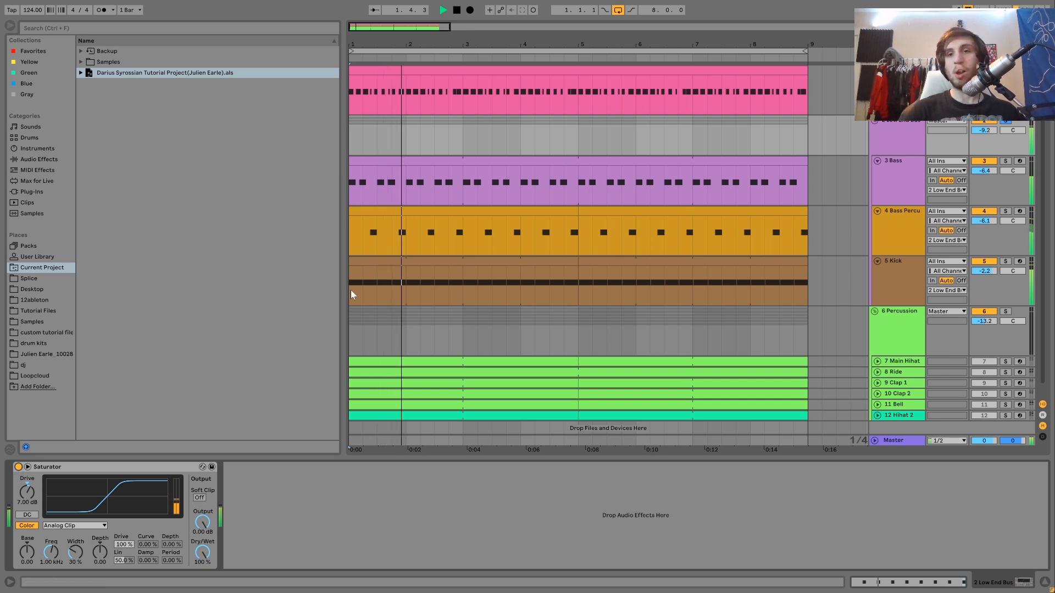
{"action": "key", "text": "space"}
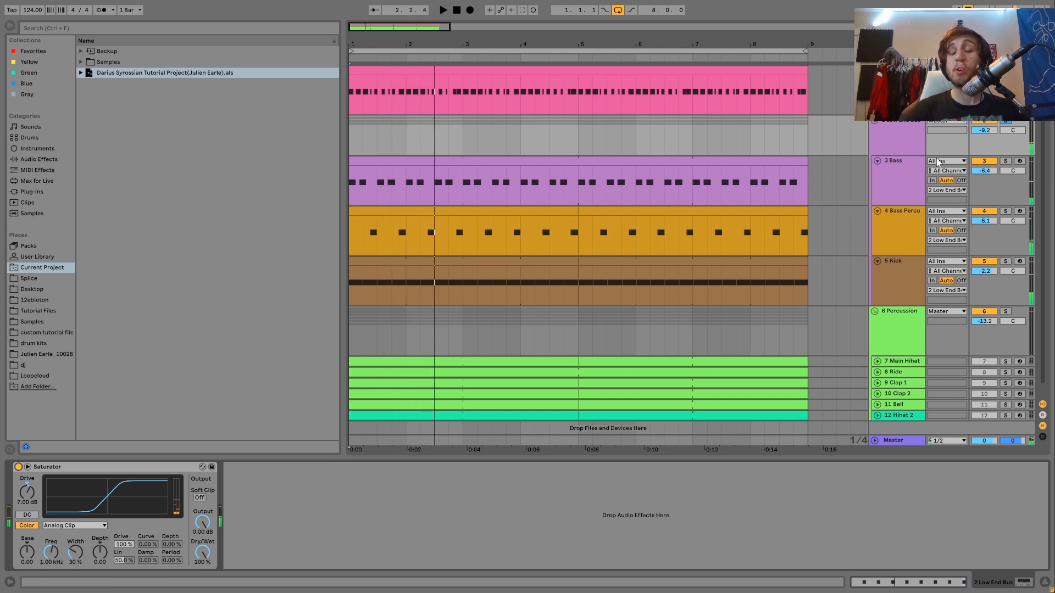
{"action": "left_click", "coordinate": [879, 124]}
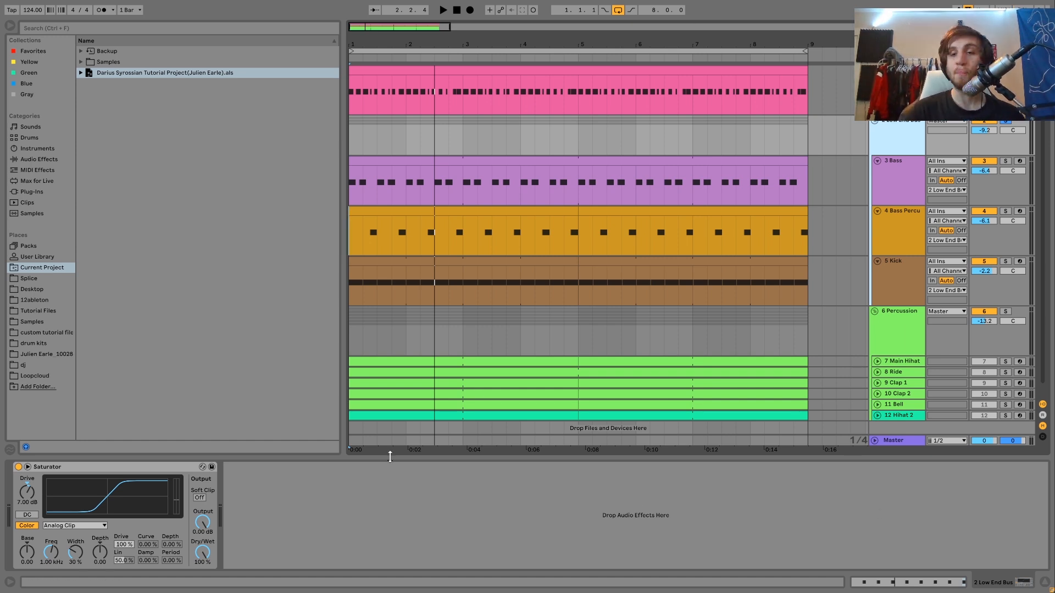
Solo the Percussion group, show its devices, and play it from the start
{"action": "left_click", "coordinate": [1007, 312]}
{"action": "left_click", "coordinate": [884, 333]}
{"action": "key", "text": "space"}
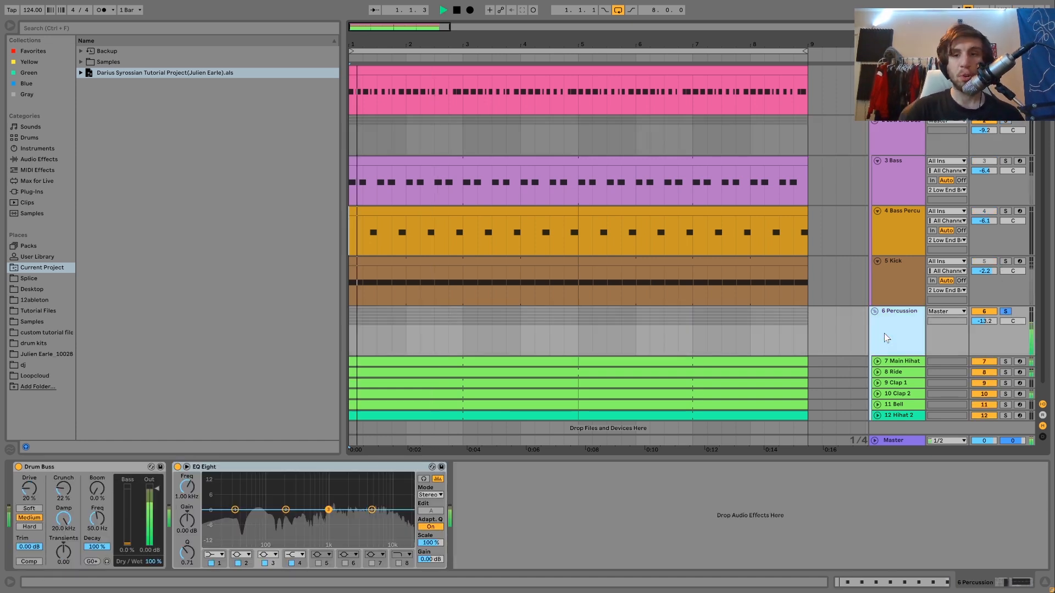
Show the Main Hihat track's sampler, unfold the track, and play it soloed from the start
{"action": "left_click", "coordinate": [905, 362]}
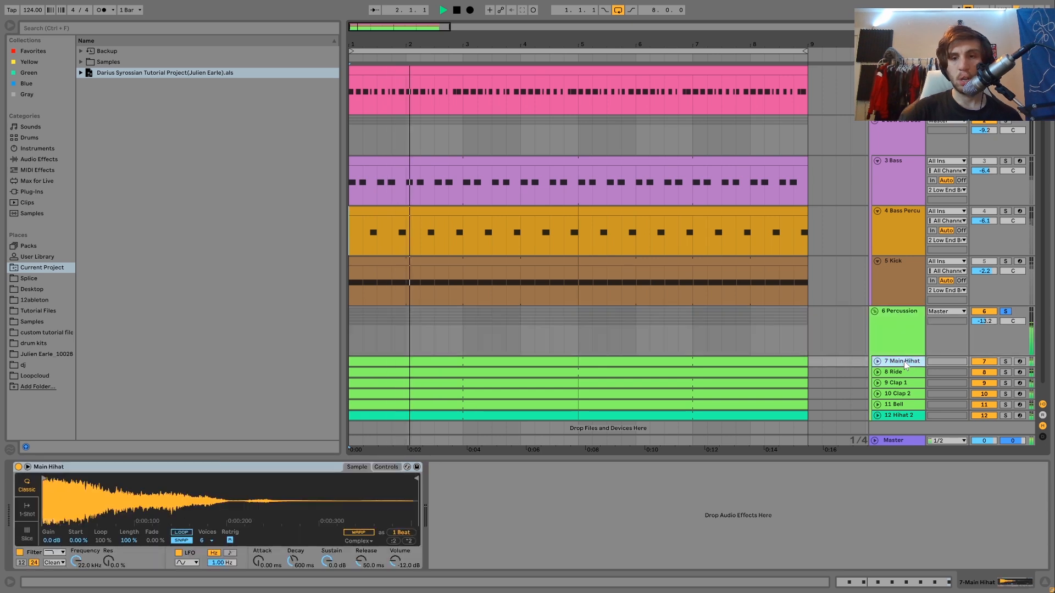
{"action": "left_click", "coordinate": [877, 362]}
{"action": "scroll", "coordinate": [879, 365], "scroll_direction": "down", "scroll_amount": 3}
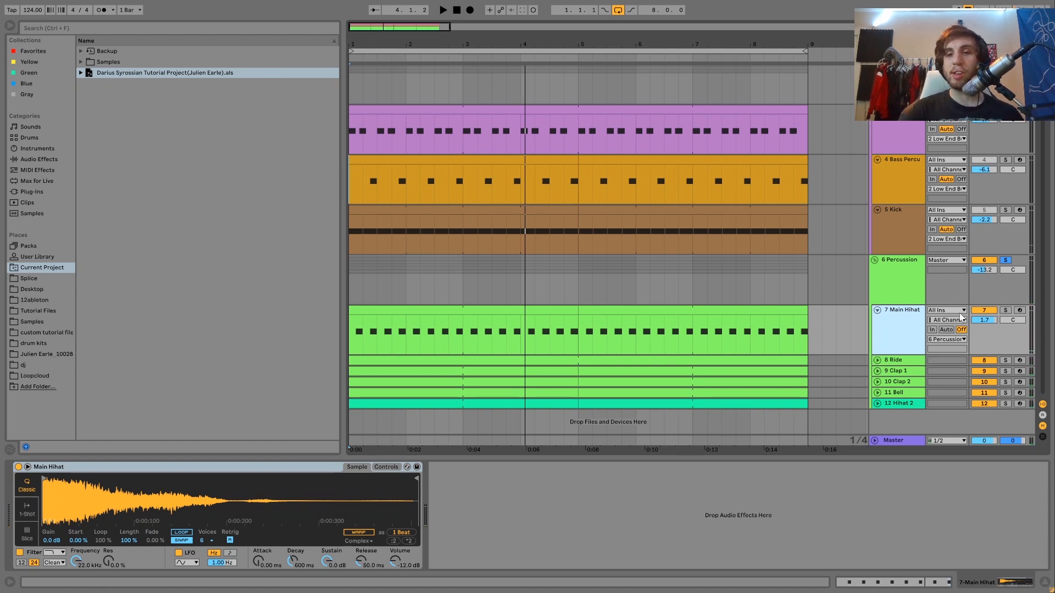
{"action": "left_click", "coordinate": [1006, 311]}
{"action": "key", "text": "space"}
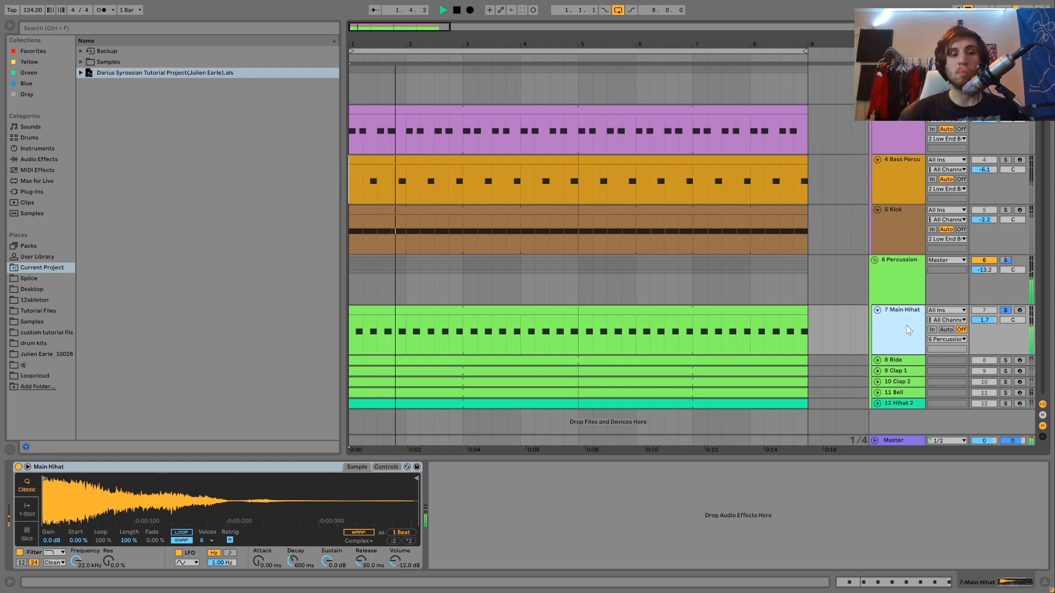
{"action": "key", "text": "space"}
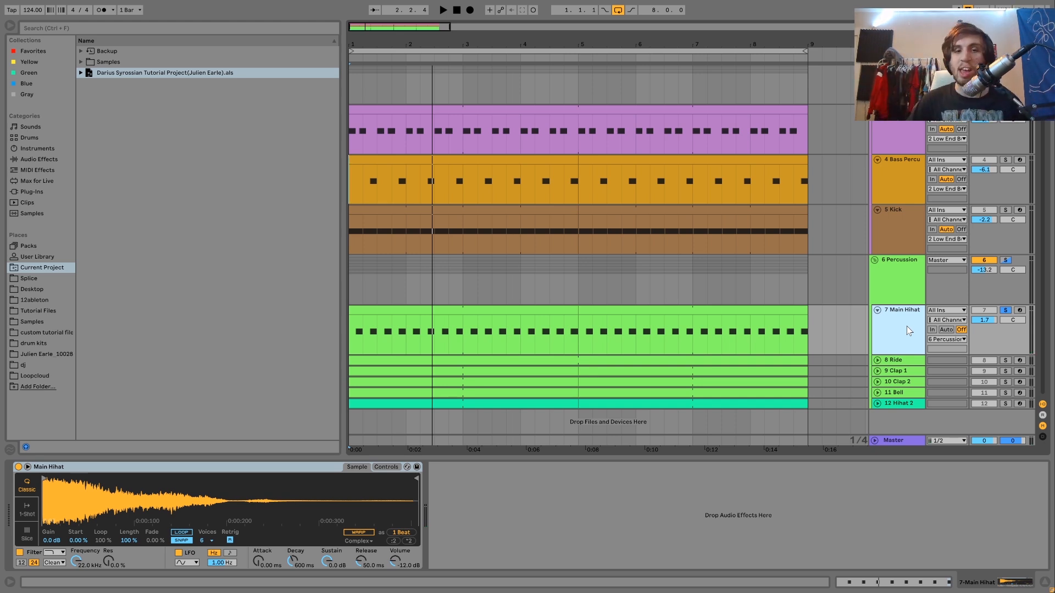
Replay the soloed Main Hihat pattern several times from the start to examine its offbeat rhythm
{"action": "key", "text": "space"}
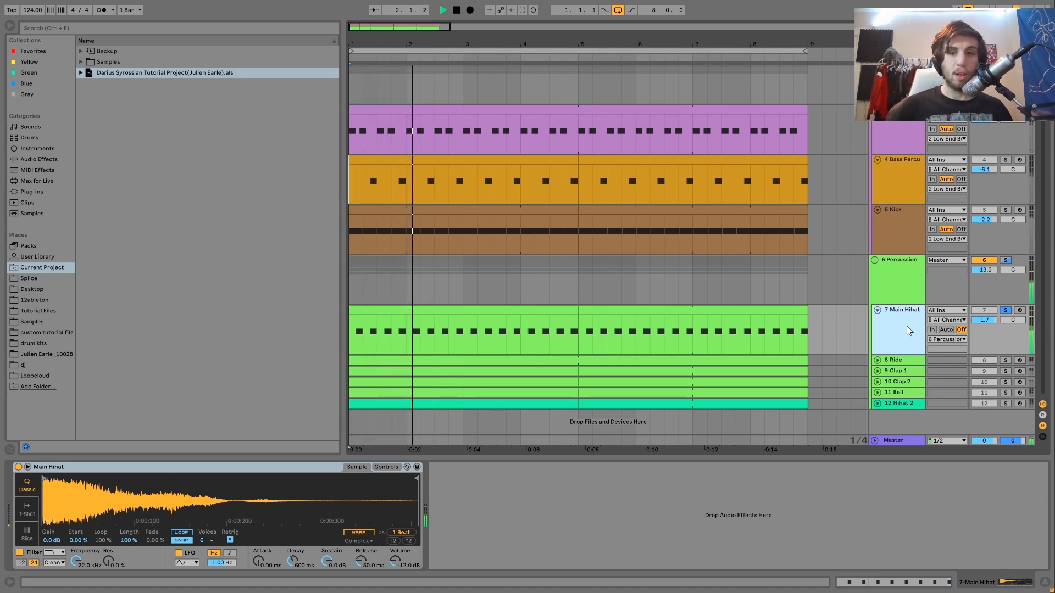
{"action": "key", "text": "space"}
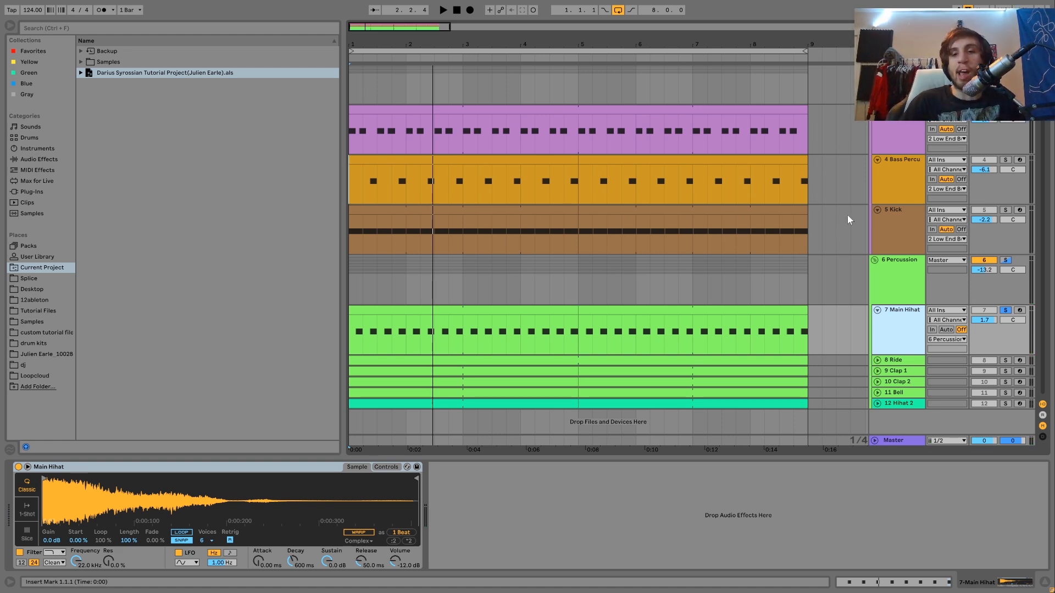
{"action": "key", "text": "space"}
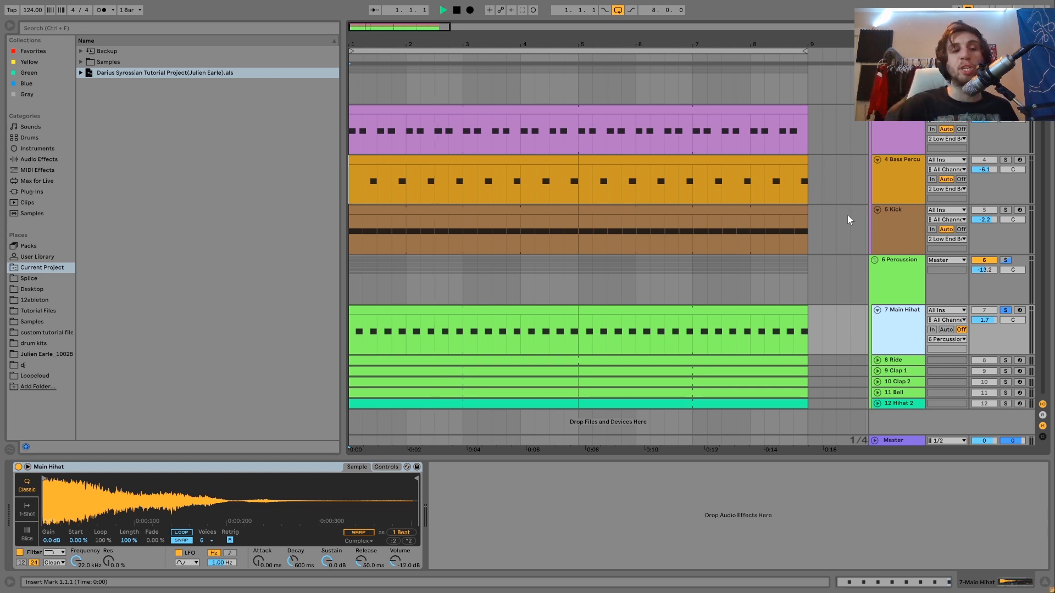
{"action": "key", "text": "space"}
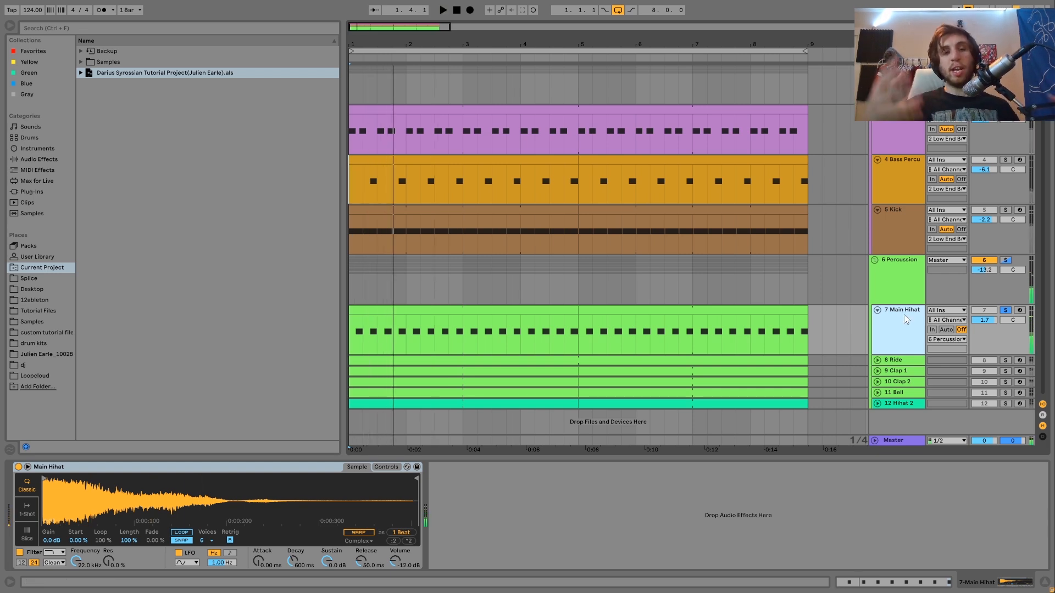
{"action": "key", "text": "space"}
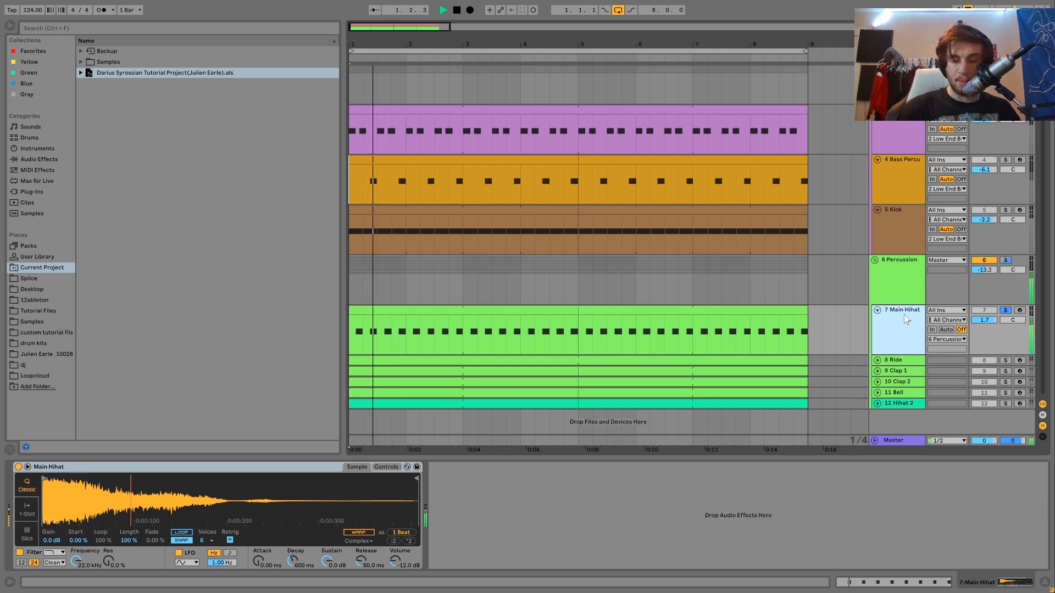
{"action": "key", "text": "space"}
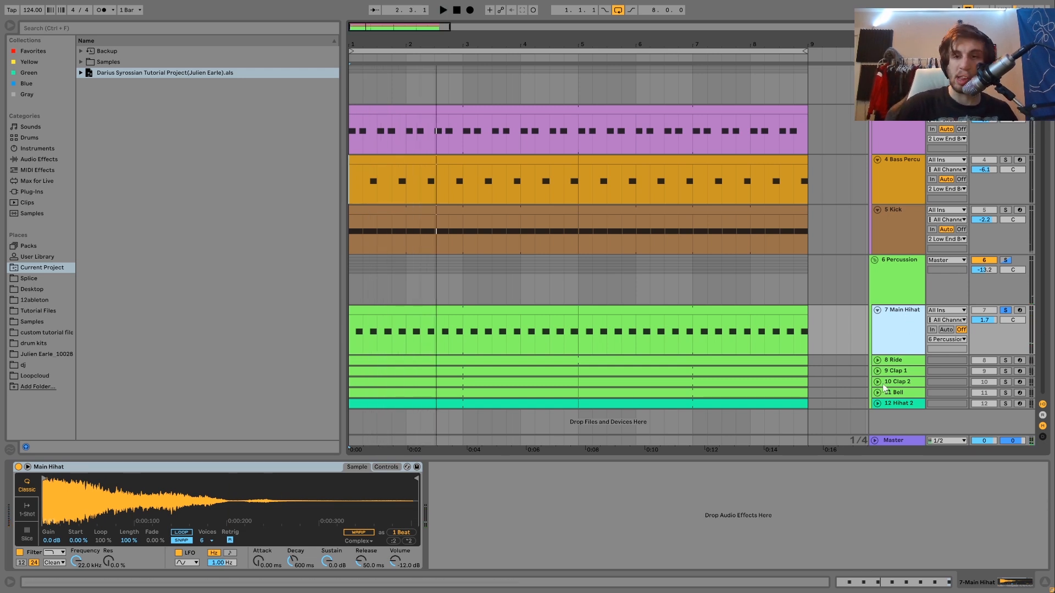
Solo and unfold the Ride track, and play it both alone and layered with Main Hihat
{"action": "key", "text": "space"}
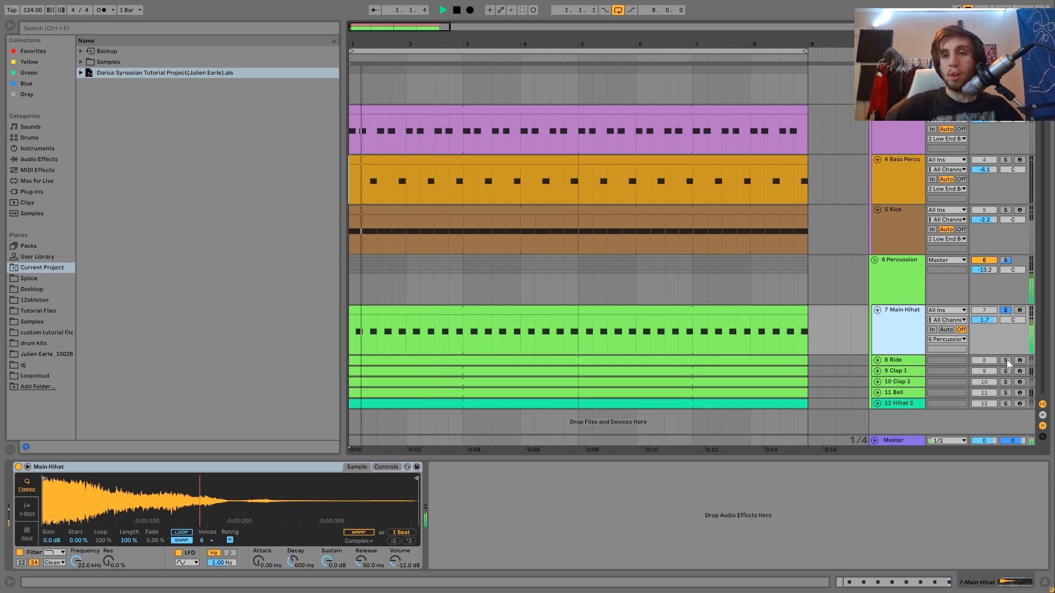
{"action": "left_click", "coordinate": [1006, 360]}
{"action": "left_click", "coordinate": [877, 361]}
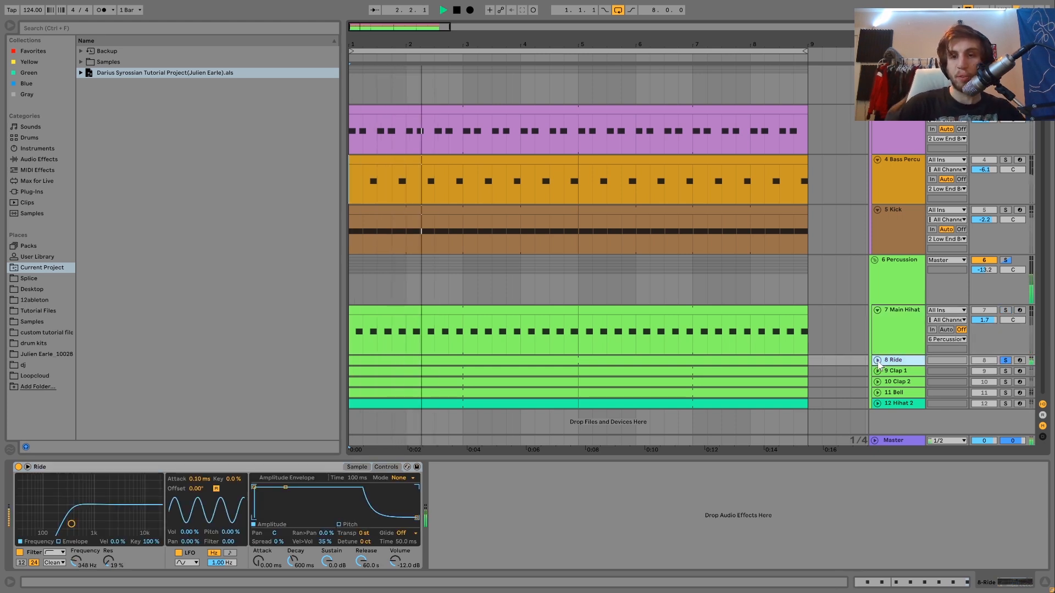
{"action": "key", "text": "space"}
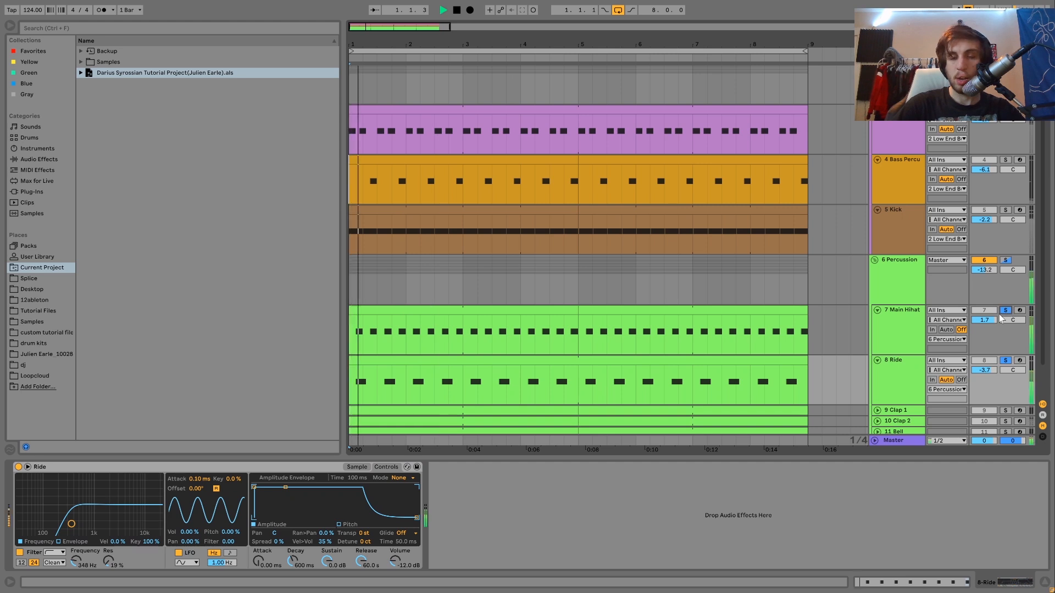
{"action": "left_click", "coordinate": [893, 373]}
{"action": "key", "text": "space"}
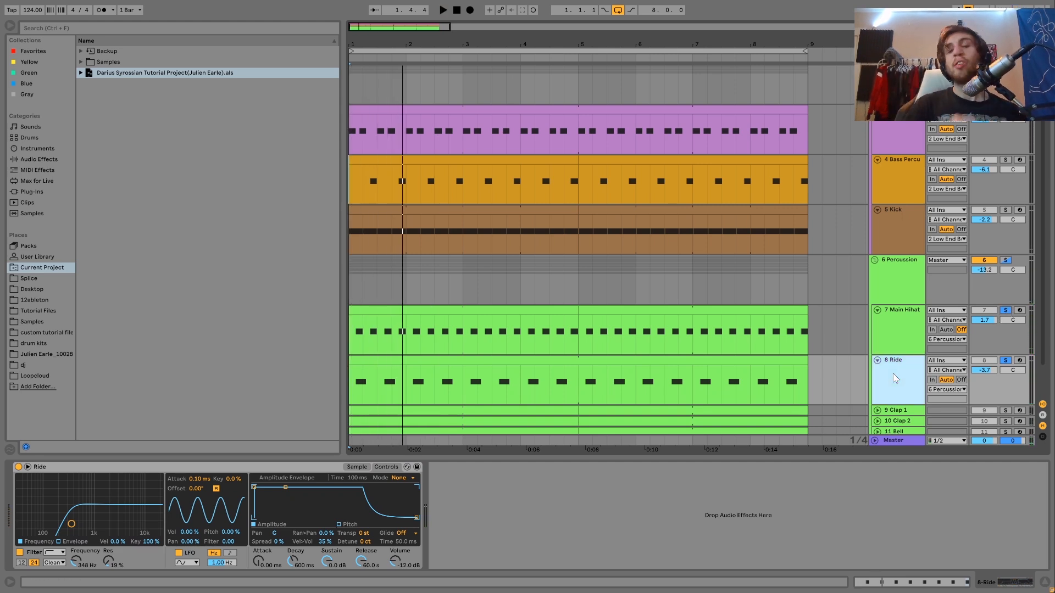
Clear the percussion solos and play the full loop from the start
{"action": "left_click", "coordinate": [1006, 361]}
{"action": "key", "text": "space"}
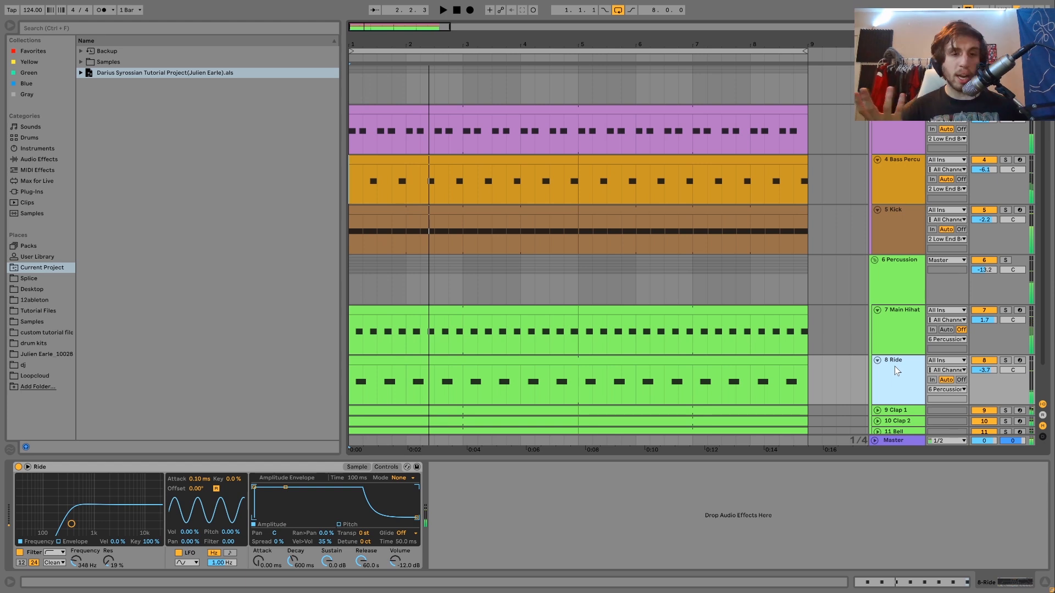
{"action": "key", "text": "space"}
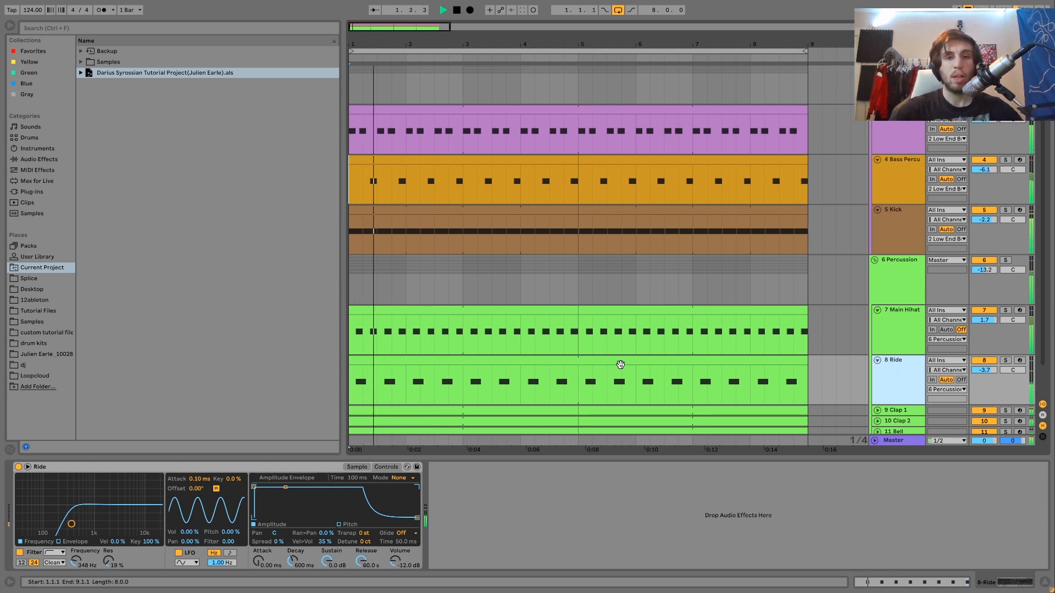
Try copying the Ride clip's C3 notes one beat later to fill every offbeat, play the loop, and delete the copies
{"action": "left_click", "coordinate": [601, 360]}
{"action": "key", "text": "space"}
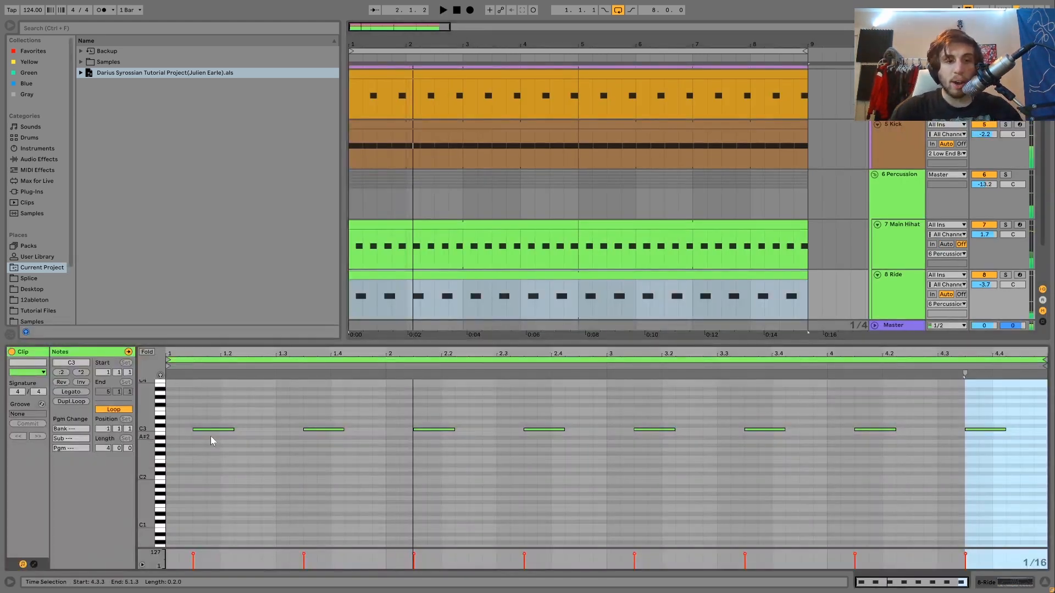
{"action": "key", "text": "ctrl+a"}
{"action": "left_click_drag", "start_coordinate": [208, 429], "coordinate": [264, 433]}
{"action": "key", "text": "space"}
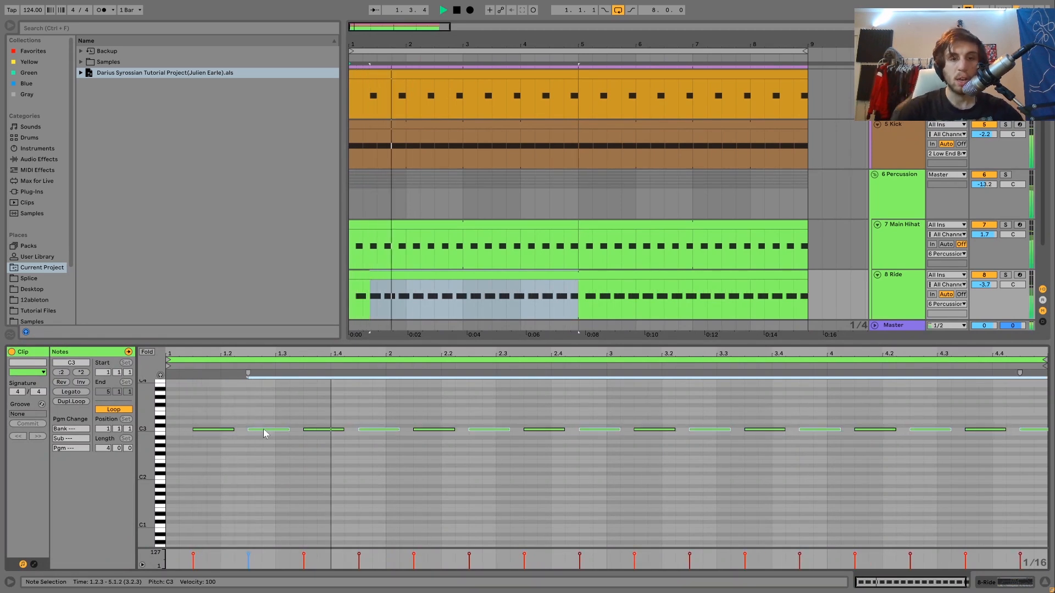
{"action": "key", "text": "Delete"}
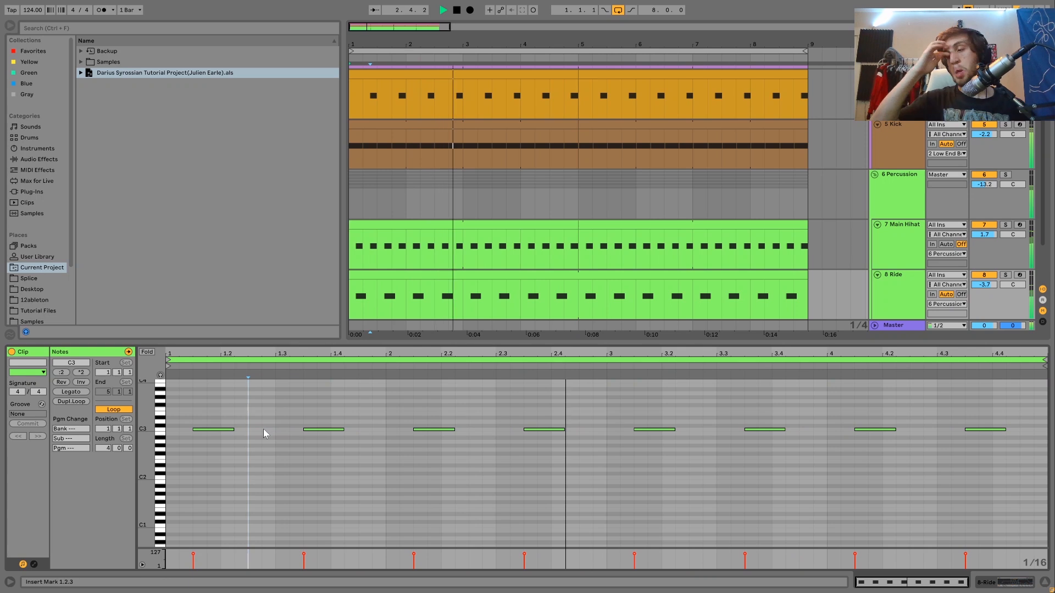
{"action": "key", "text": "space"}
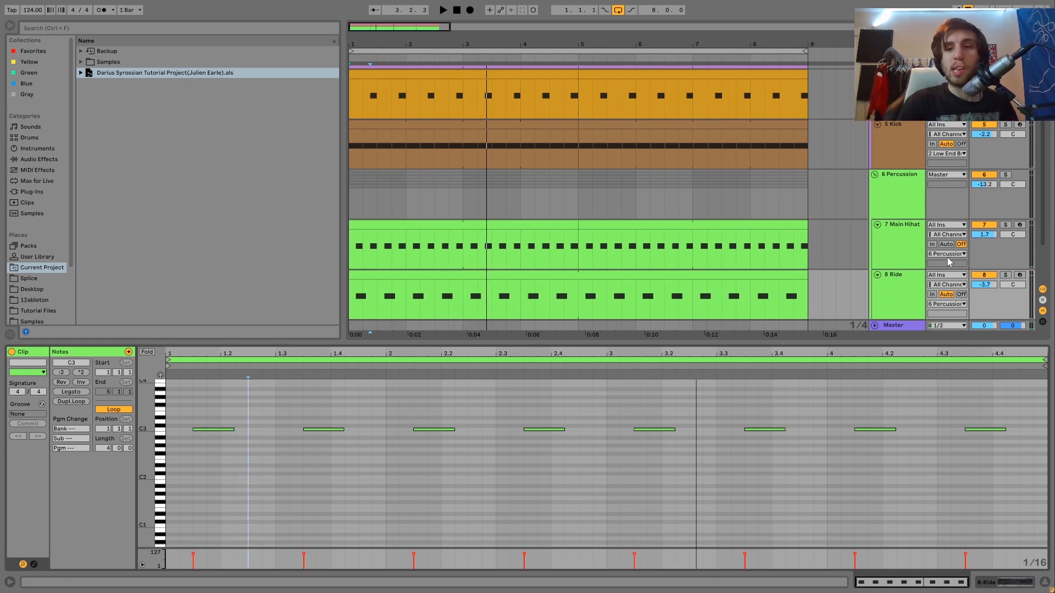
Play the full loop with the Main Hihat's sampler shown, and solo the Ride track to hear it alone
{"action": "double_click", "coordinate": [912, 284]}
{"action": "left_click", "coordinate": [912, 285]}
{"action": "key", "text": "space"}
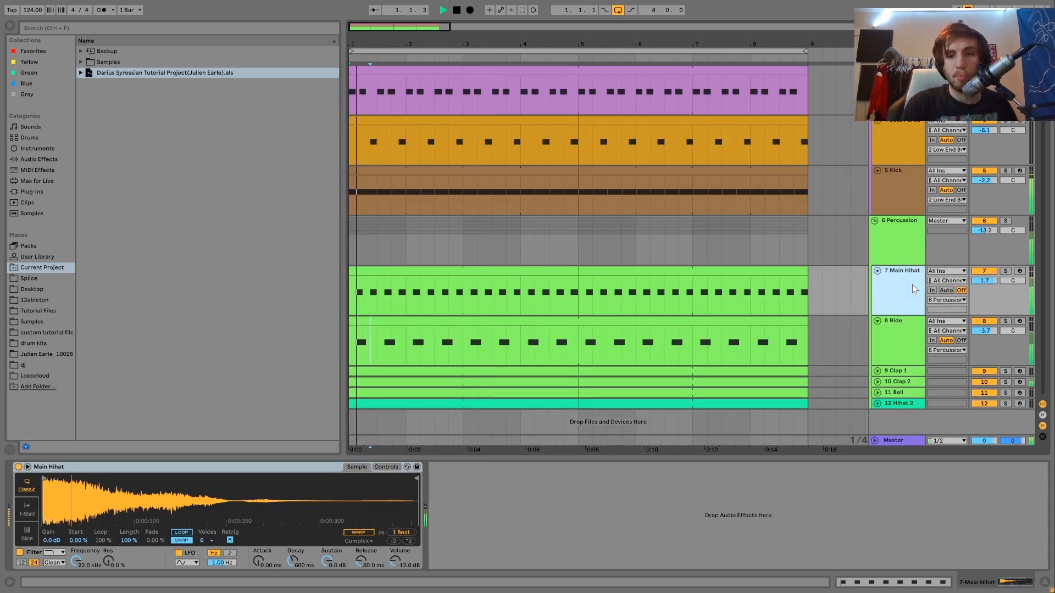
{"action": "left_click", "coordinate": [899, 335]}
{"action": "left_click", "coordinate": [1005, 320]}
{"action": "key", "text": "space"}
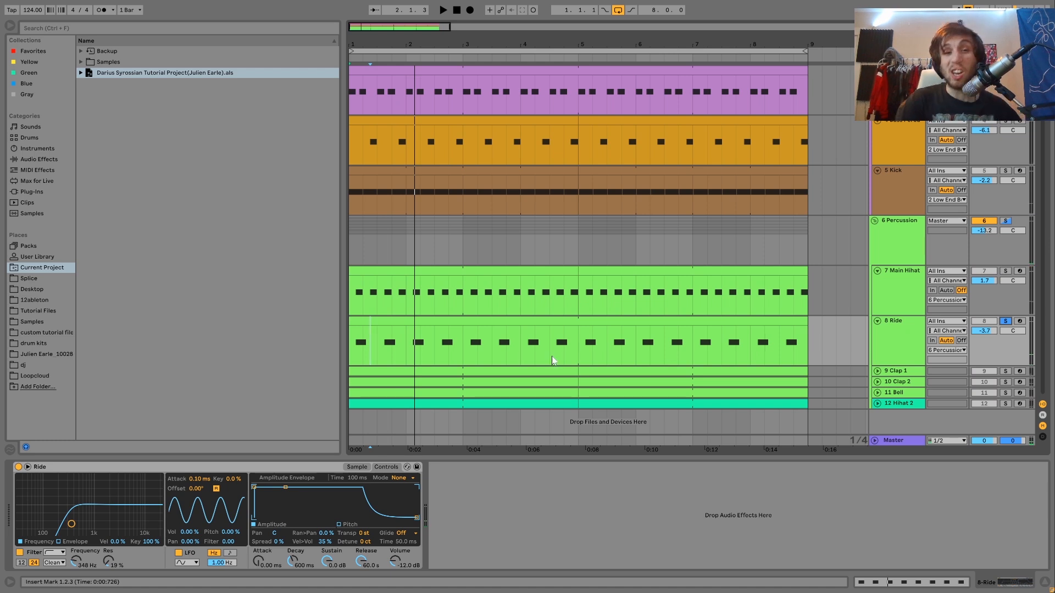
Select the Ride clip, solo Main Hihat together with Ride, and play both from the start
{"action": "left_click", "coordinate": [529, 320]}
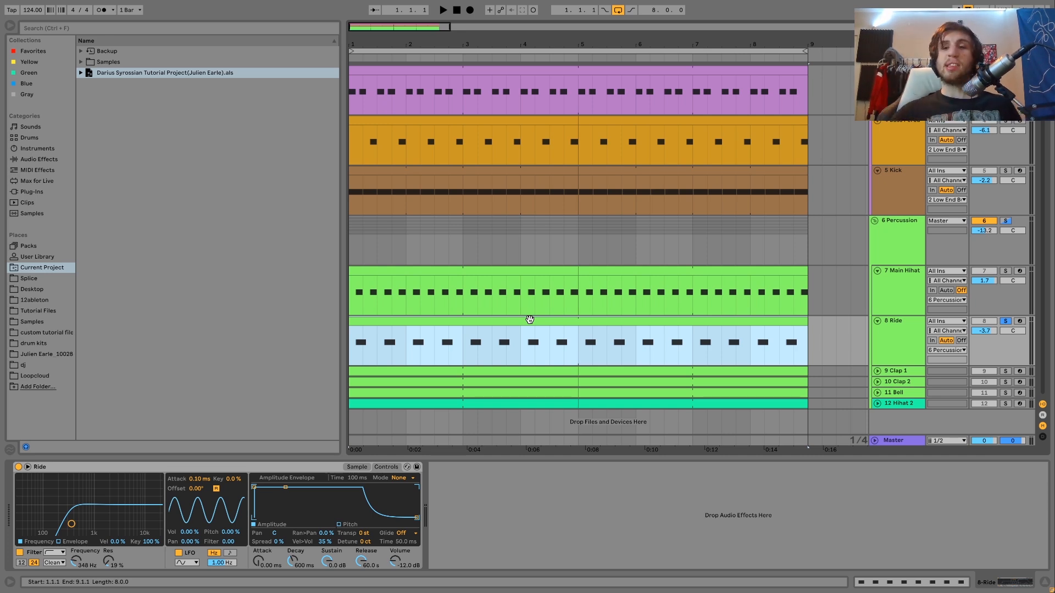
{"action": "left_click", "coordinate": [1005, 271]}
{"action": "key", "text": "space"}
{"action": "key", "text": "space"}
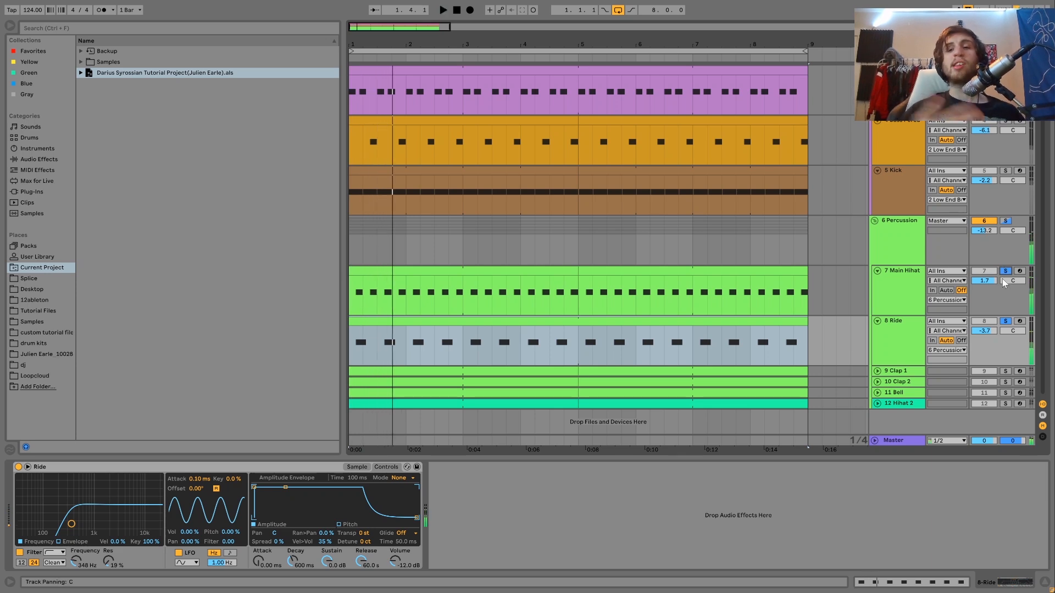
Replace the hi-hat and ride solos with Clap 1 and Clap 2, play the claps, and unfold both tracks
{"action": "left_click", "coordinate": [1006, 322]}
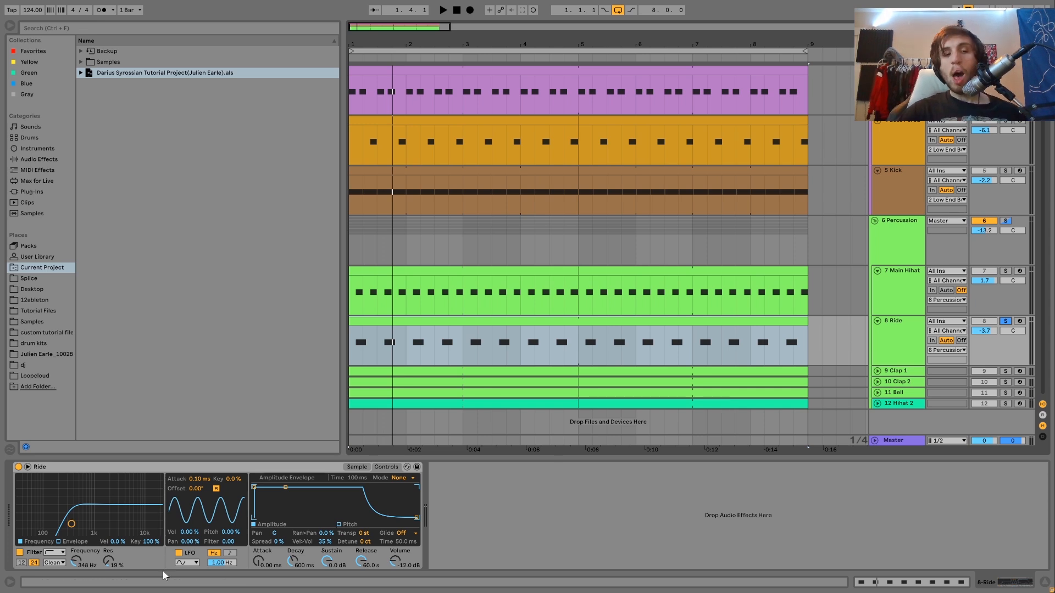
{"action": "left_click", "coordinate": [1006, 382]}
{"action": "key", "text": "space"}
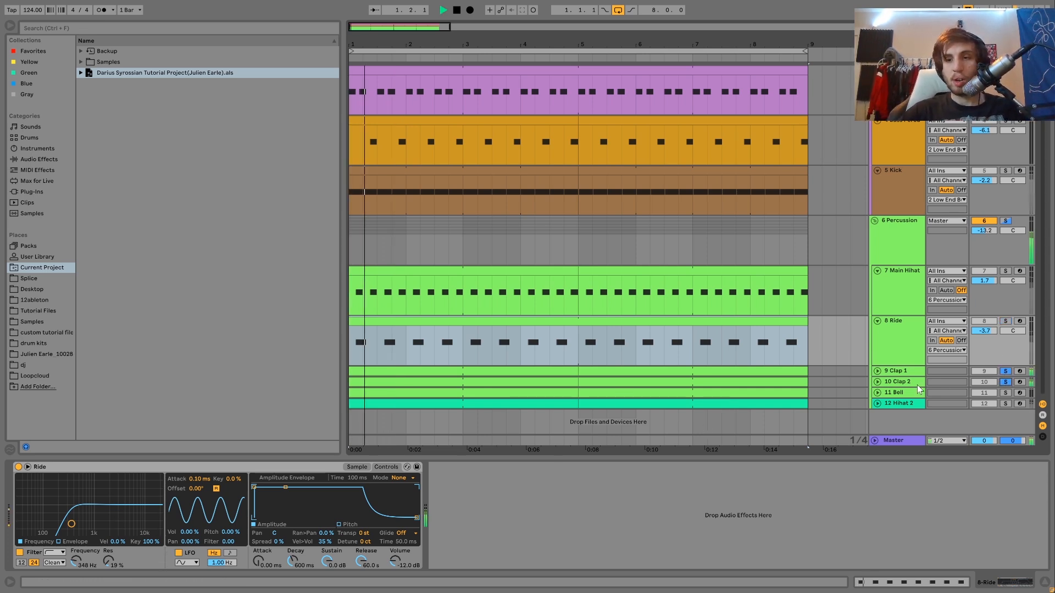
{"action": "left_click", "coordinate": [878, 382]}
{"action": "left_click", "coordinate": [877, 371]}
{"action": "scroll", "coordinate": [879, 375], "scroll_direction": "down", "scroll_amount": 3}
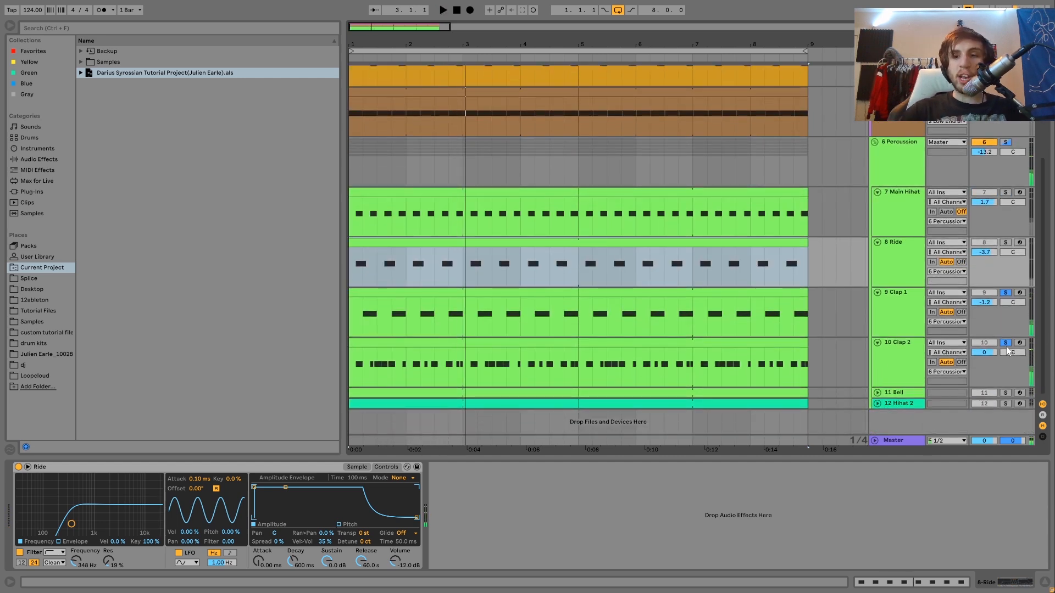
Play Clap 1 alone with its devices shown, and switch the solo to Clap 2 with its sampler shown
{"action": "left_click", "coordinate": [902, 317]}
{"action": "key", "text": "space"}
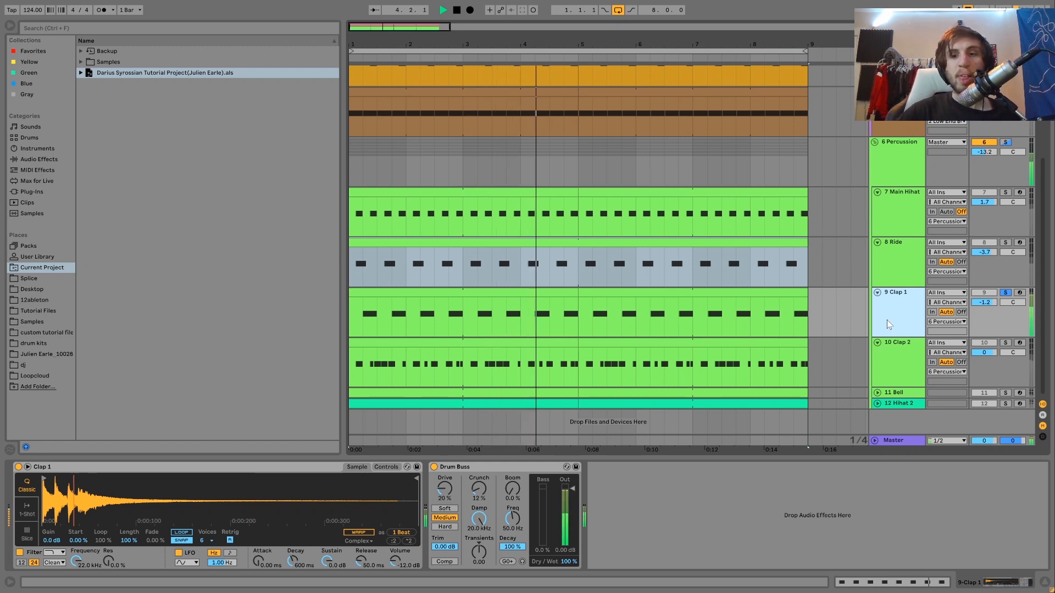
{"action": "left_click", "coordinate": [1005, 343]}
{"action": "left_click", "coordinate": [902, 362]}
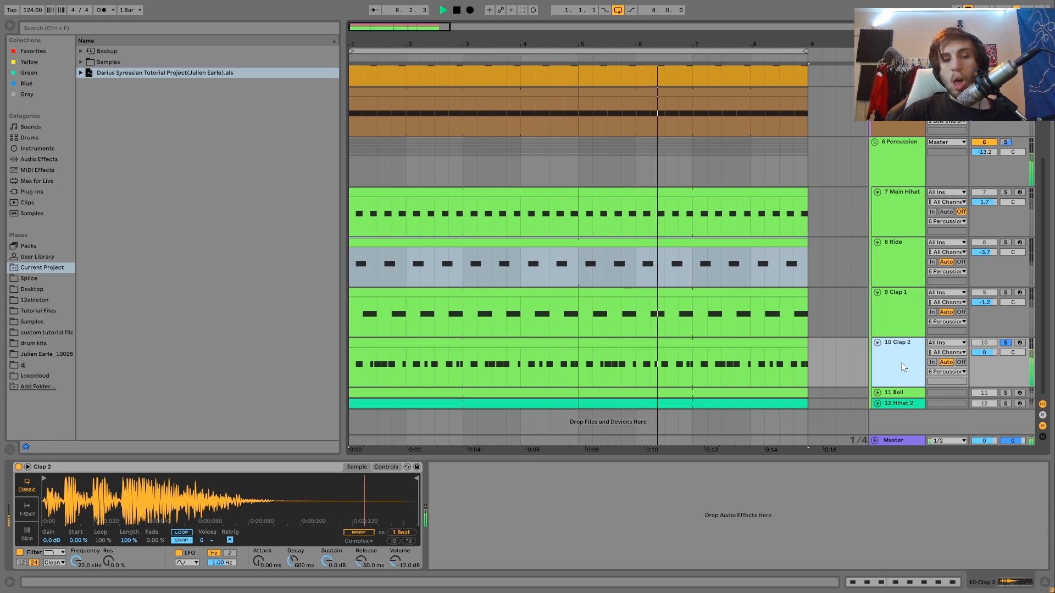
Stop playback and clear the track solos to hear the full loop with both claps active
{"action": "left_click", "coordinate": [1005, 192], "text": "ctrl"}
{"action": "key", "text": "space"}
{"action": "left_click", "coordinate": [1006, 192]}
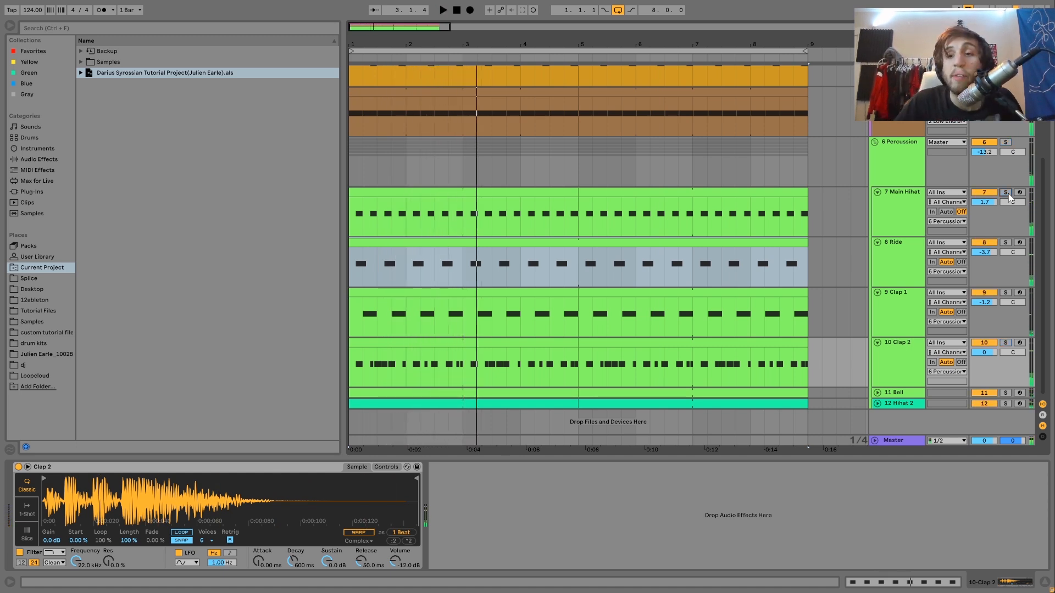
Deactivate Clap 2, play the loop without it, and reactivate it to compare how the groove changes
{"action": "left_click", "coordinate": [983, 343]}
{"action": "key", "text": "space"}
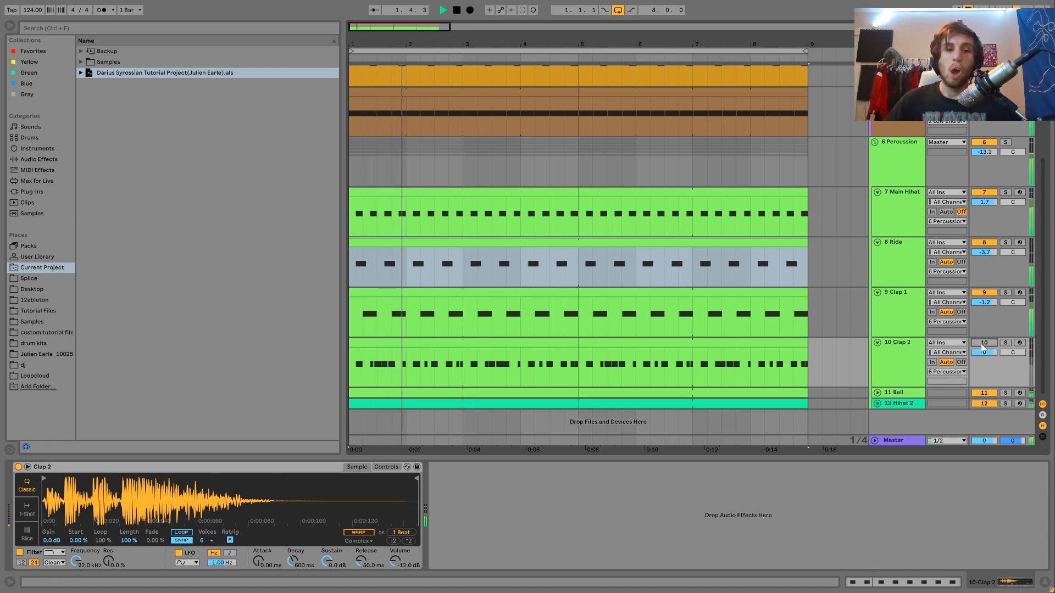
{"action": "left_click", "coordinate": [984, 343]}
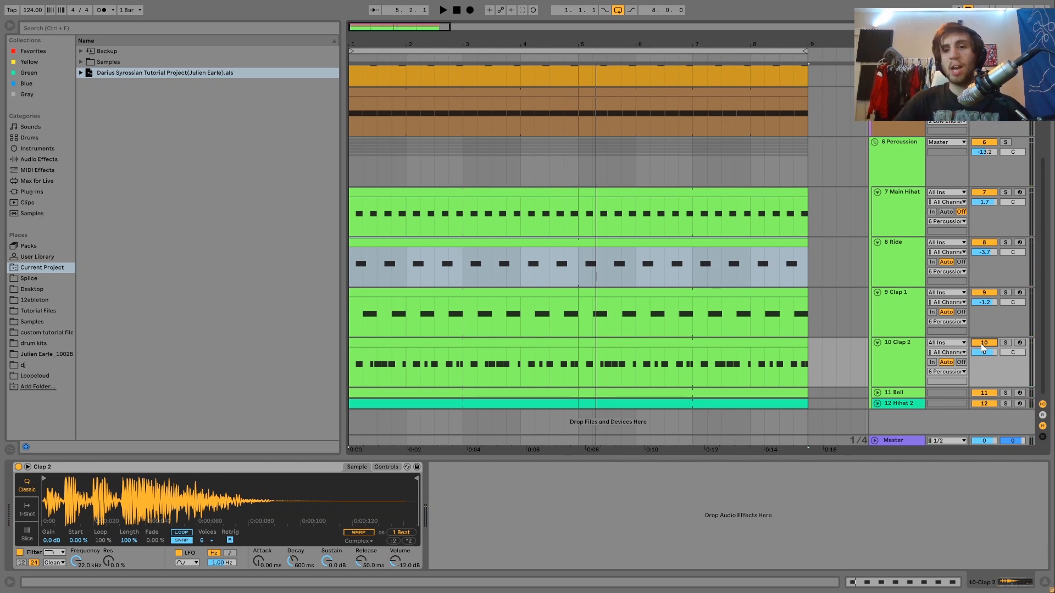
{"action": "key", "text": "space"}
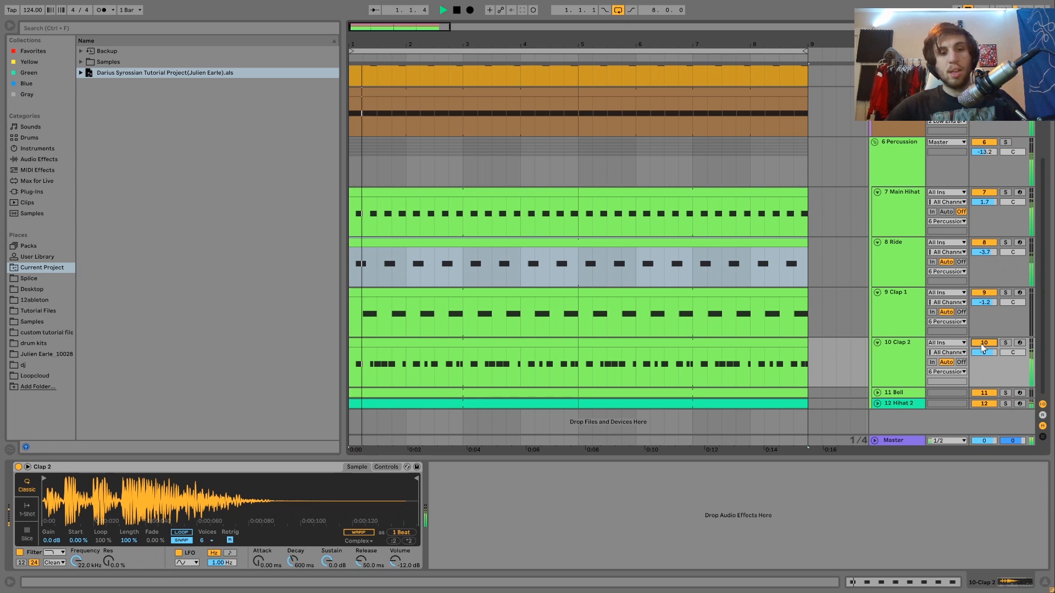
{"action": "key", "text": "space"}
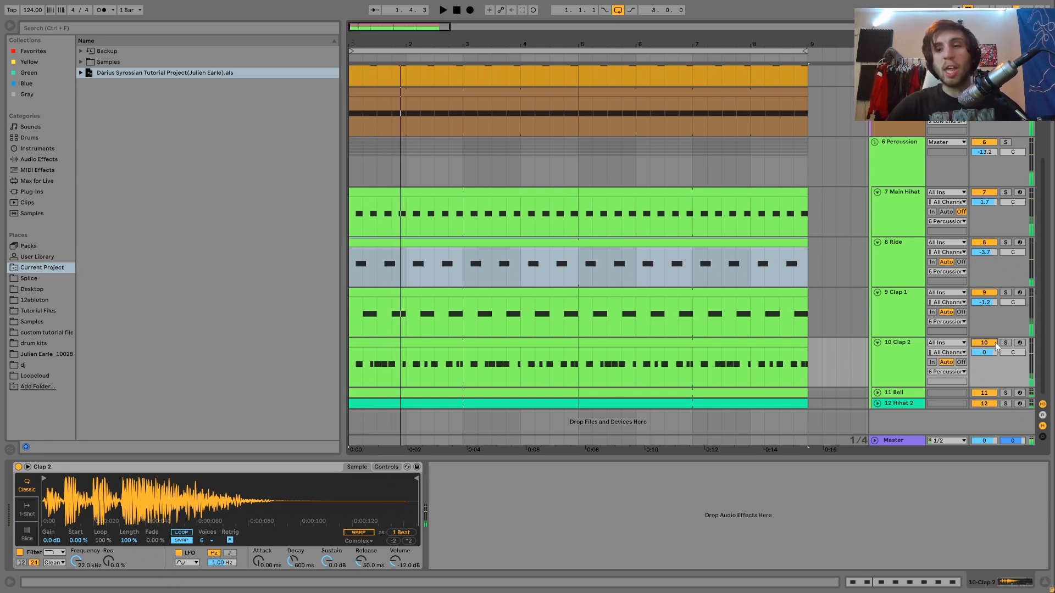
Solo Clap 2 within the Percussion group and play its pattern alone
{"action": "scroll", "coordinate": [1003, 344], "scroll_direction": "up", "scroll_amount": 5}
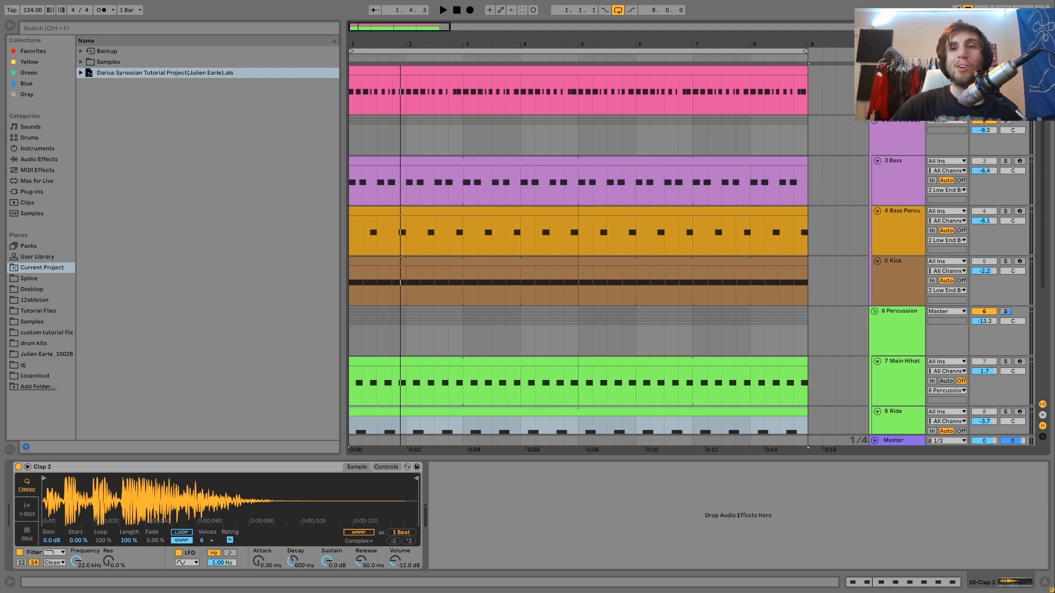
{"action": "scroll", "coordinate": [696, 250], "scroll_direction": "down", "scroll_amount": 1}
{"action": "key", "text": "space"}
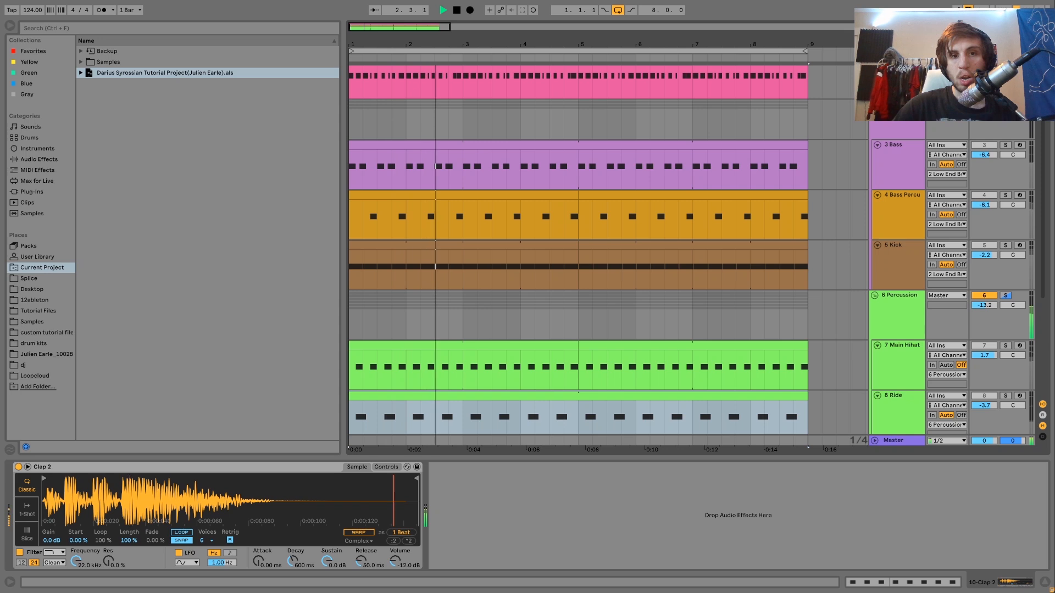
{"action": "key", "text": "space"}
{"action": "scroll", "coordinate": [577, 250], "scroll_direction": "down", "scroll_amount": 5}
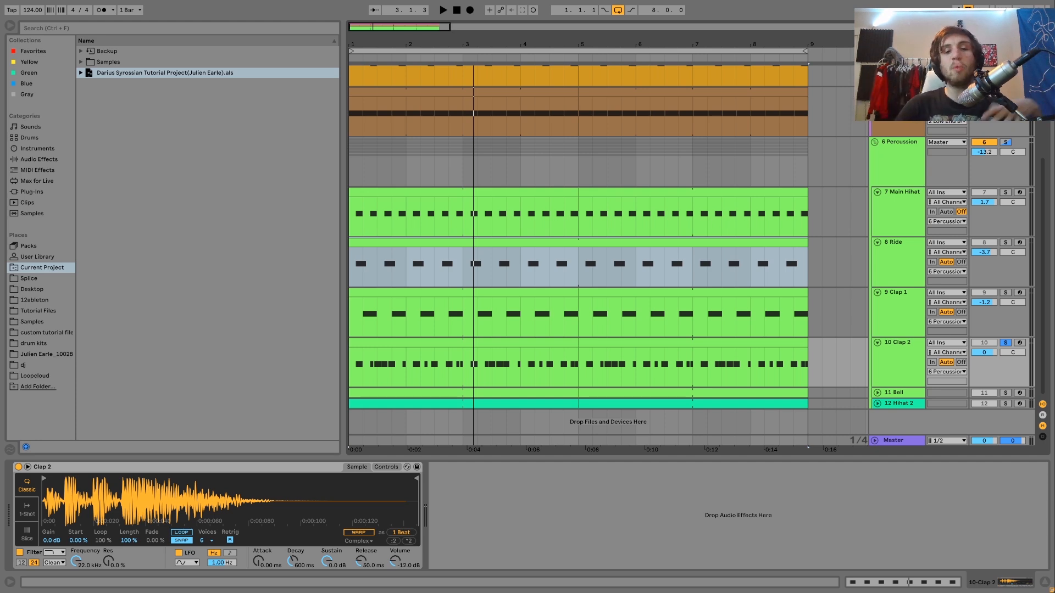
{"action": "key", "text": "space"}
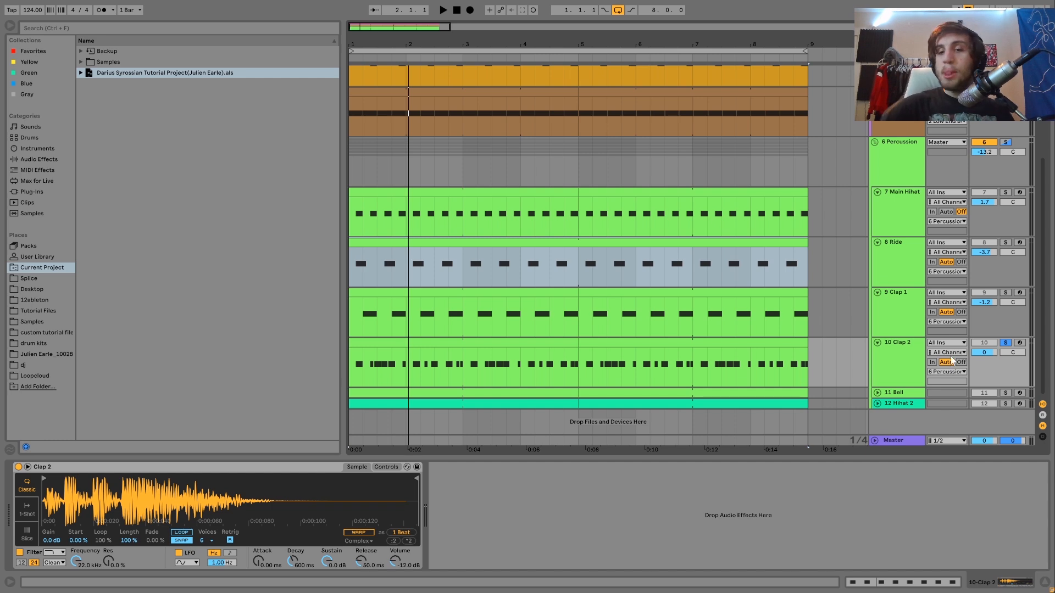
Solo Bell and Hihat 2 instead of Clap 2, unfold both tracks, and play them together
{"action": "left_click", "coordinate": [1005, 393]}
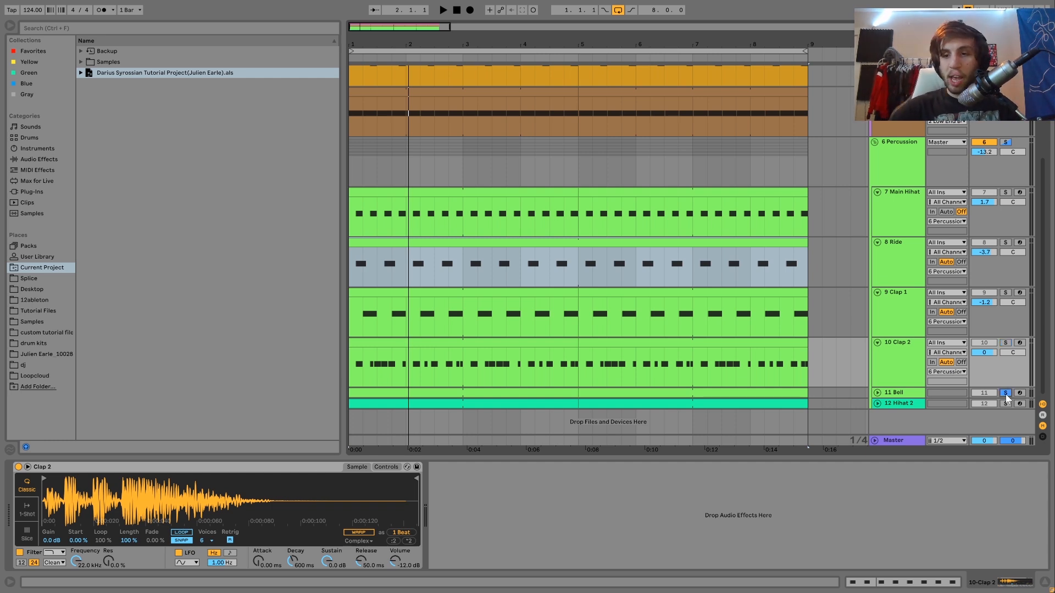
{"action": "left_click", "coordinate": [878, 393]}
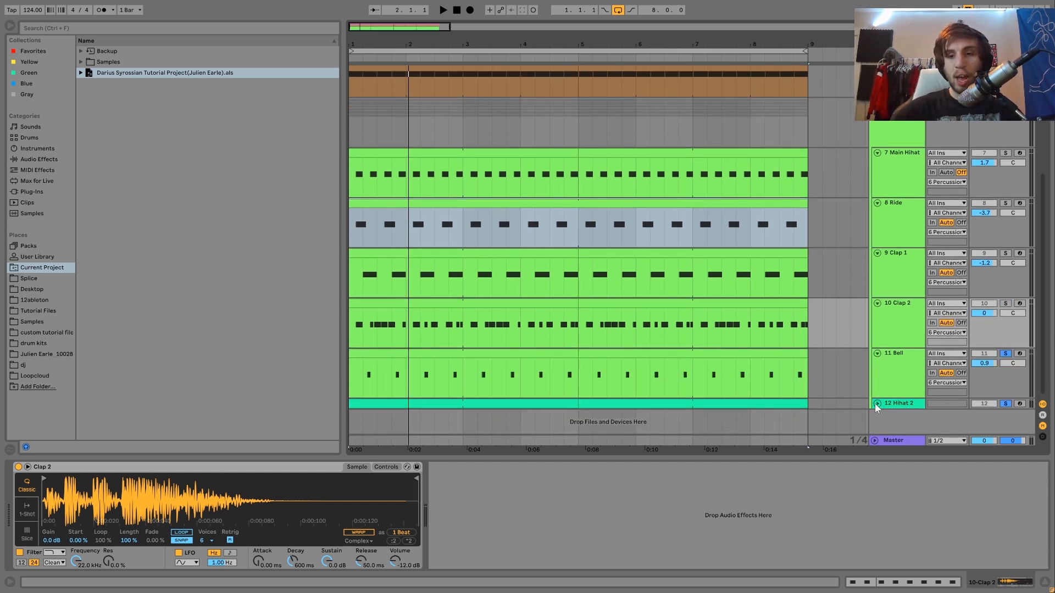
{"action": "left_click", "coordinate": [877, 404]}
{"action": "key", "text": "space"}
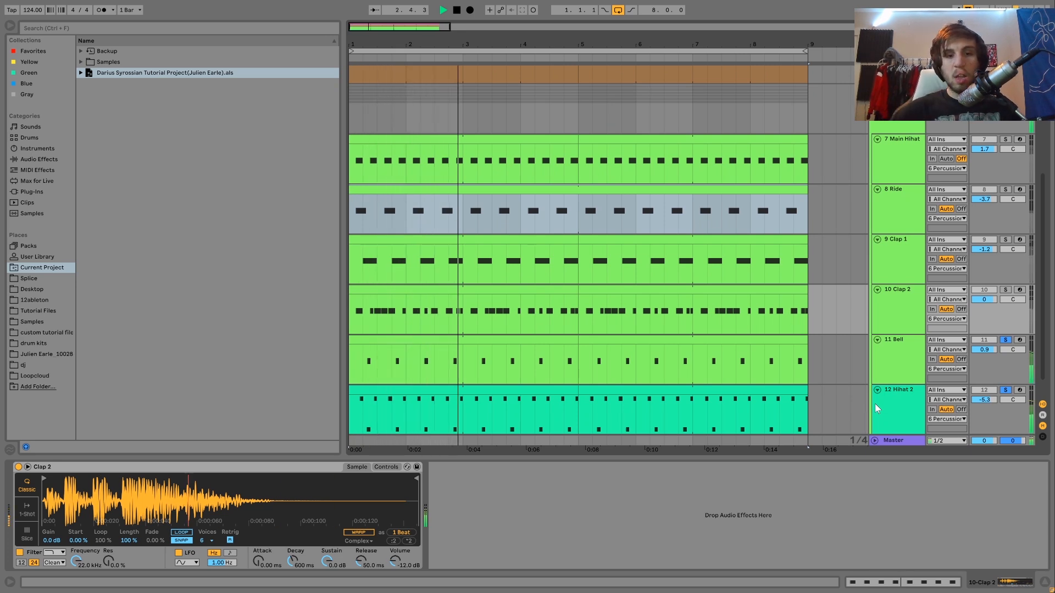
Remove the Bell solo to hear Hihat 2 alone, and add Main Hihat to the solo to hear both hi-hats
{"action": "left_click", "coordinate": [1005, 339]}
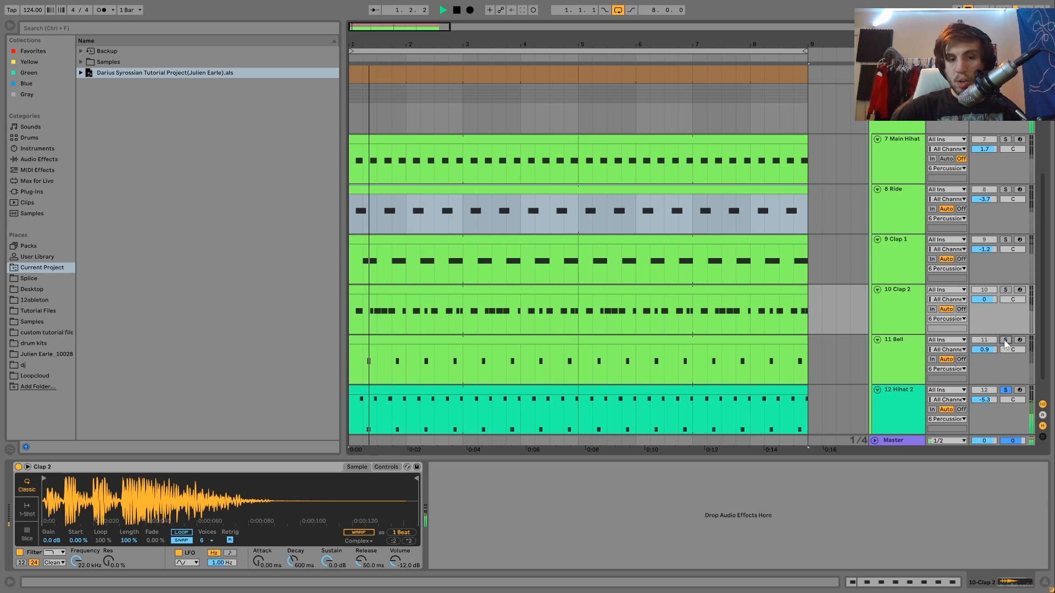
{"action": "key", "text": "space"}
{"action": "left_click", "coordinate": [1005, 140]}
{"action": "key", "text": "space"}
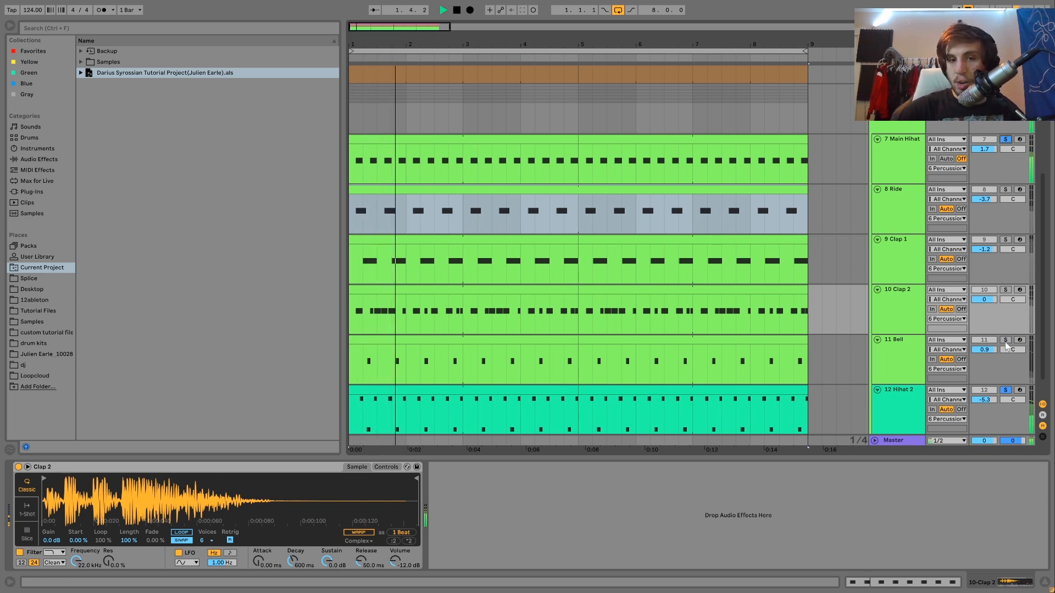
{"action": "key", "text": "space"}
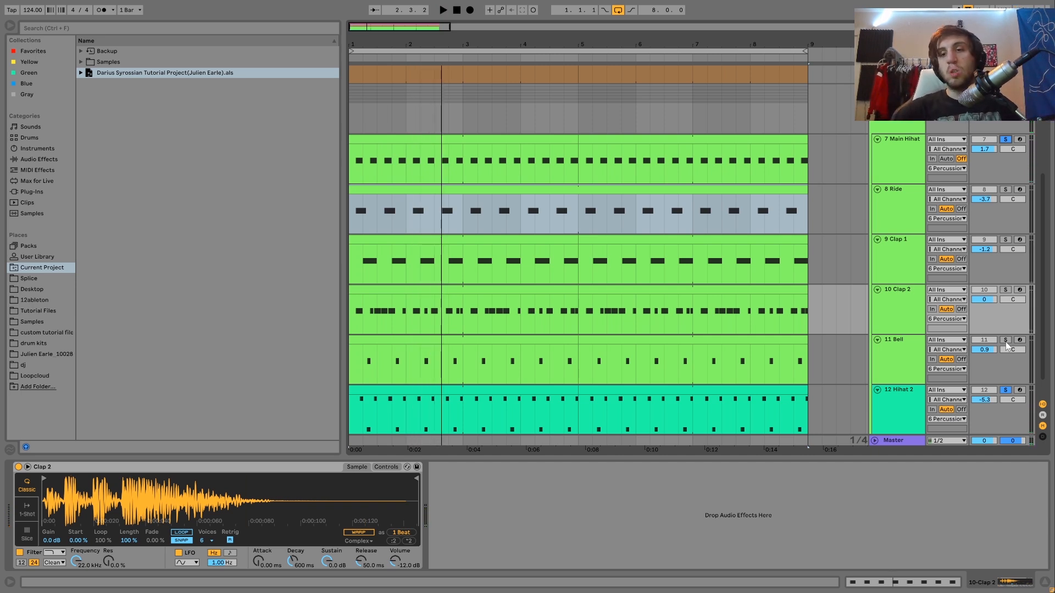
Add Bell to the soloed hi-hats, play all three, and show the Bell and Hihat 2 samplers
{"action": "key", "text": "space"}
{"action": "left_click", "coordinate": [1006, 340]}
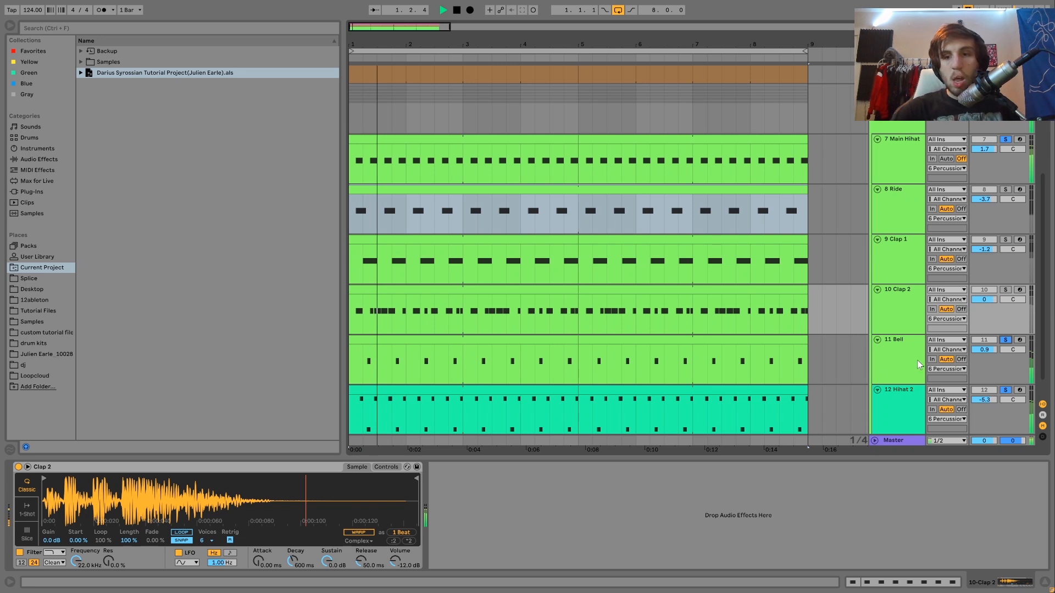
{"action": "left_click", "coordinate": [659, 365]}
{"action": "key", "text": "space"}
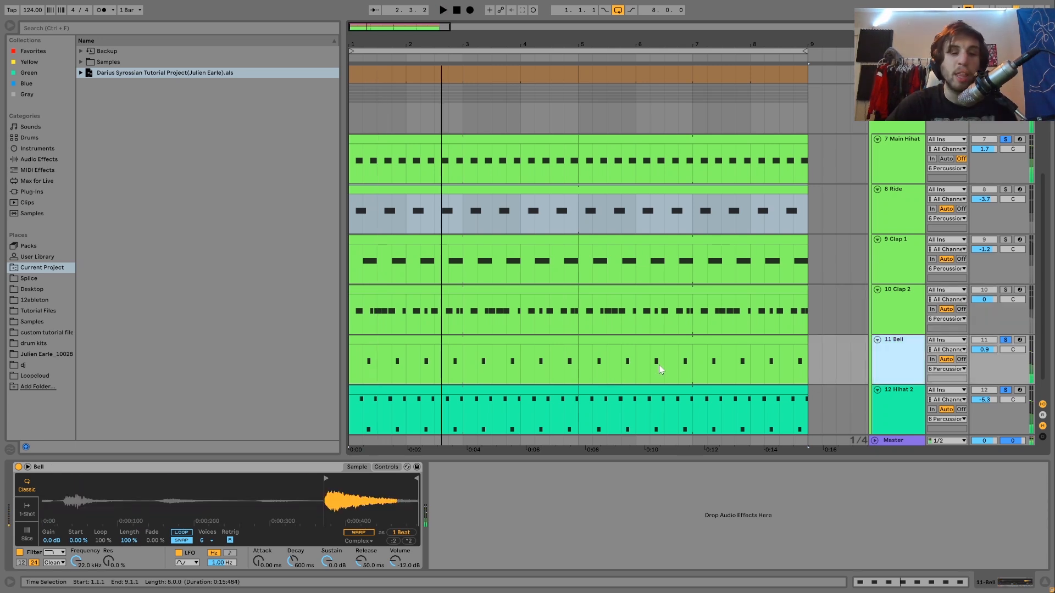
{"action": "left_click", "coordinate": [918, 399]}
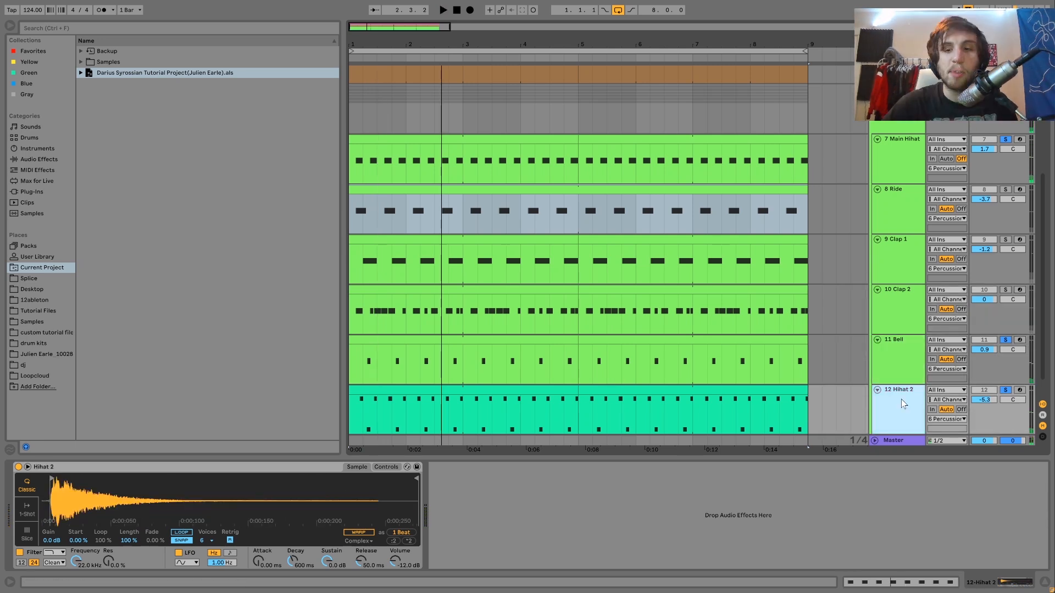
Clear the solos on the individual percussion tracks and play all the layers together from the start
{"action": "left_click", "coordinate": [1006, 391]}
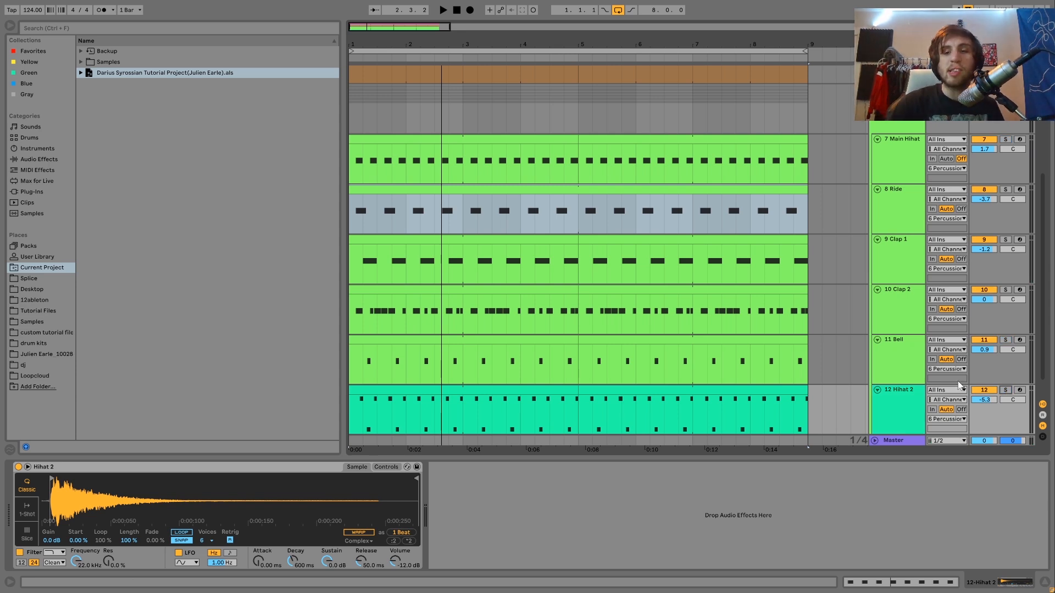
{"action": "key", "text": "space"}
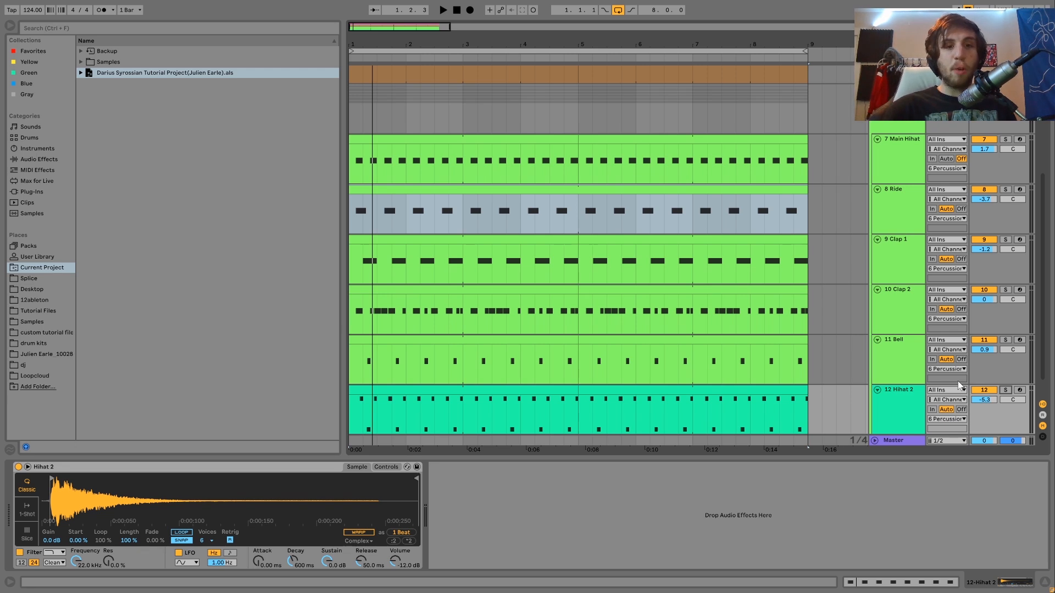
{"action": "key", "text": "space"}
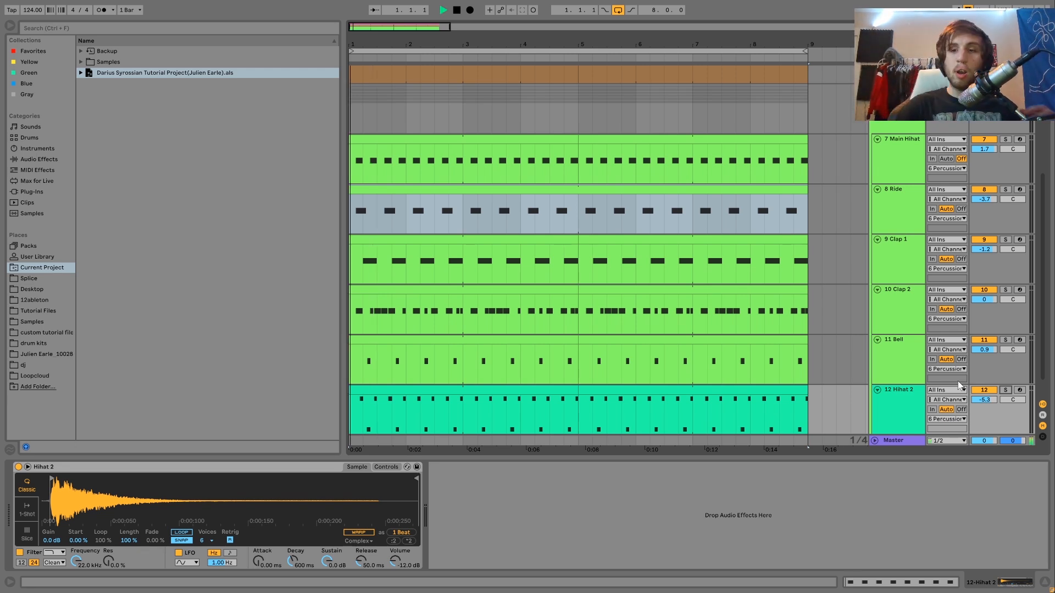
{"action": "key", "text": "space"}
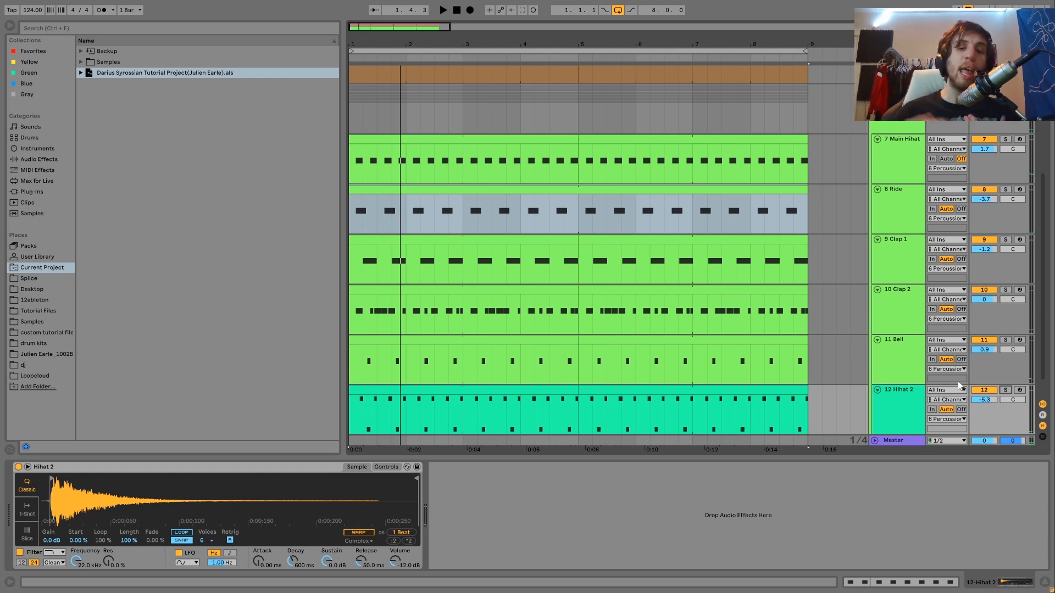
{"action": "scroll", "coordinate": [959, 385], "scroll_direction": "down", "scroll_amount": 1}
{"action": "key", "text": "space"}
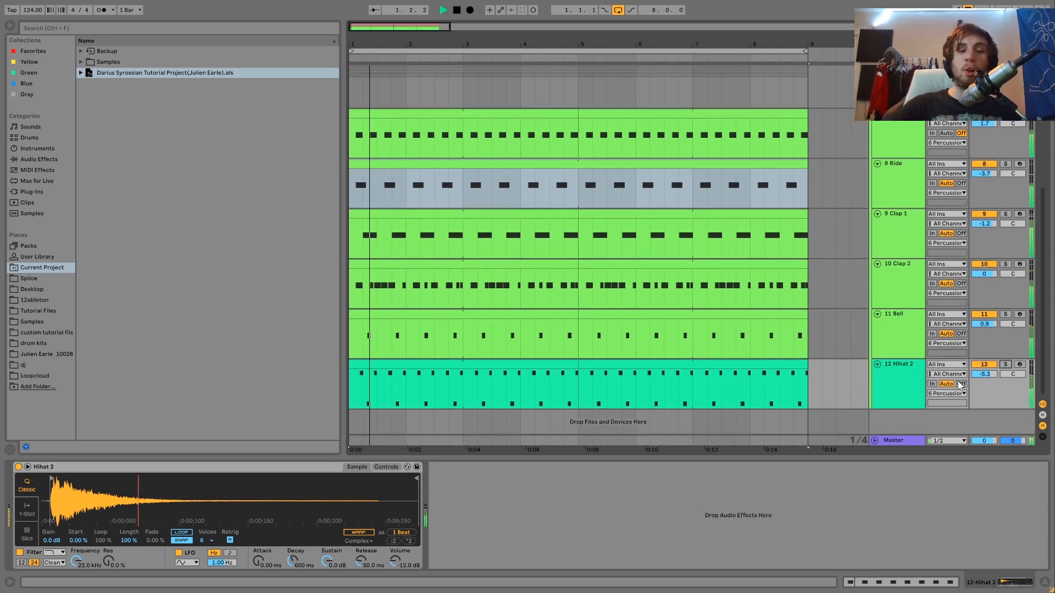
Select the Percussion group and compare its sound with Drum Buss bypassed and enabled during playback
{"action": "scroll", "coordinate": [891, 137], "scroll_direction": "up", "scroll_amount": 2}
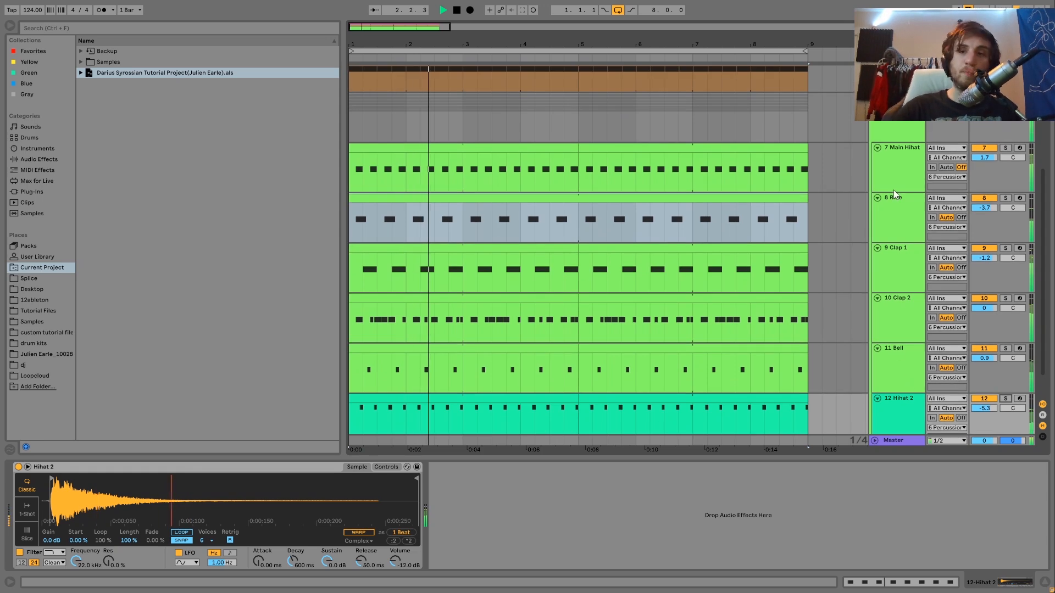
{"action": "left_click", "coordinate": [892, 137]}
{"action": "key", "text": "space"}
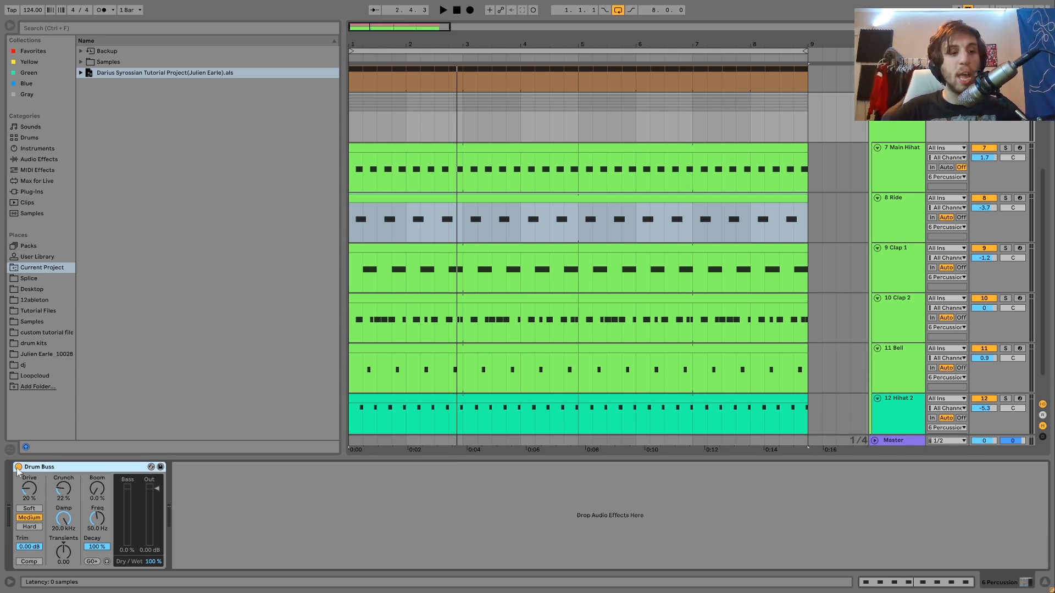
{"action": "key", "text": "space"}
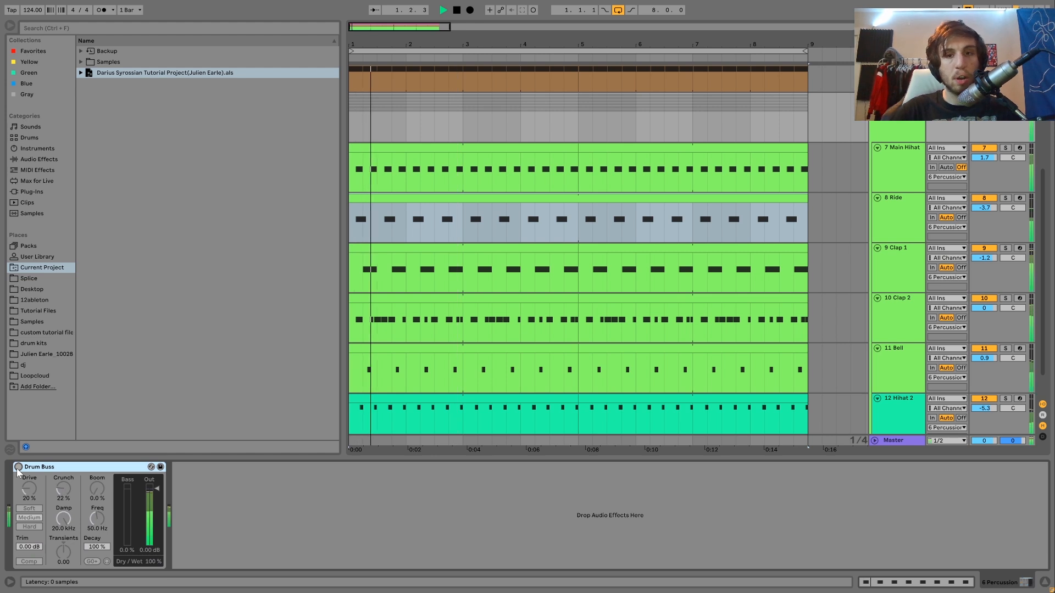
{"action": "left_click", "coordinate": [18, 467]}
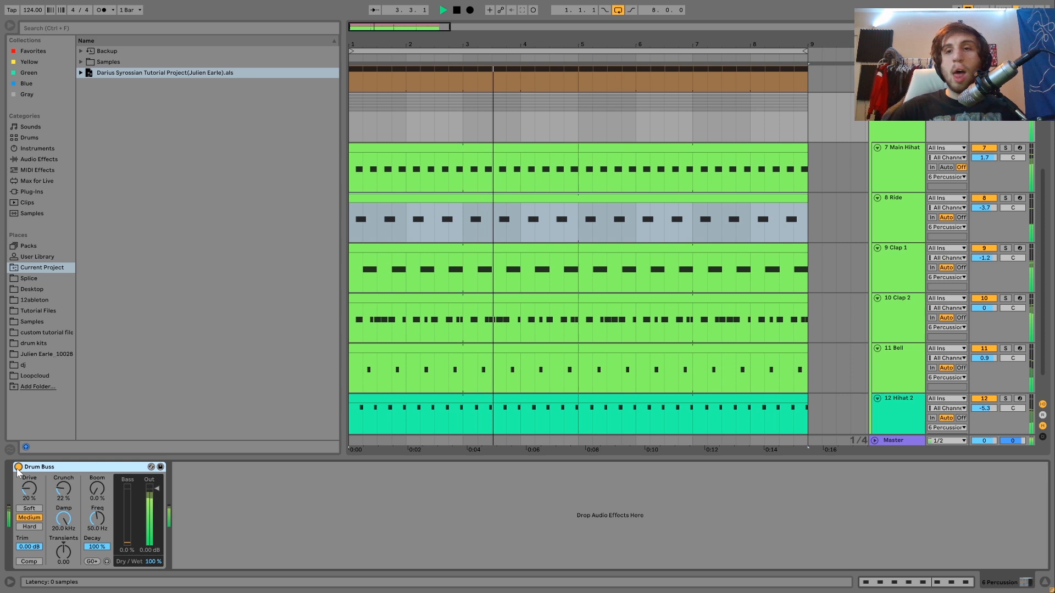
Review the note patterns across the percussion tracks, select the Percussion group, and play it soloed
{"action": "scroll", "coordinate": [478, 381], "scroll_direction": "up", "scroll_amount": 5}
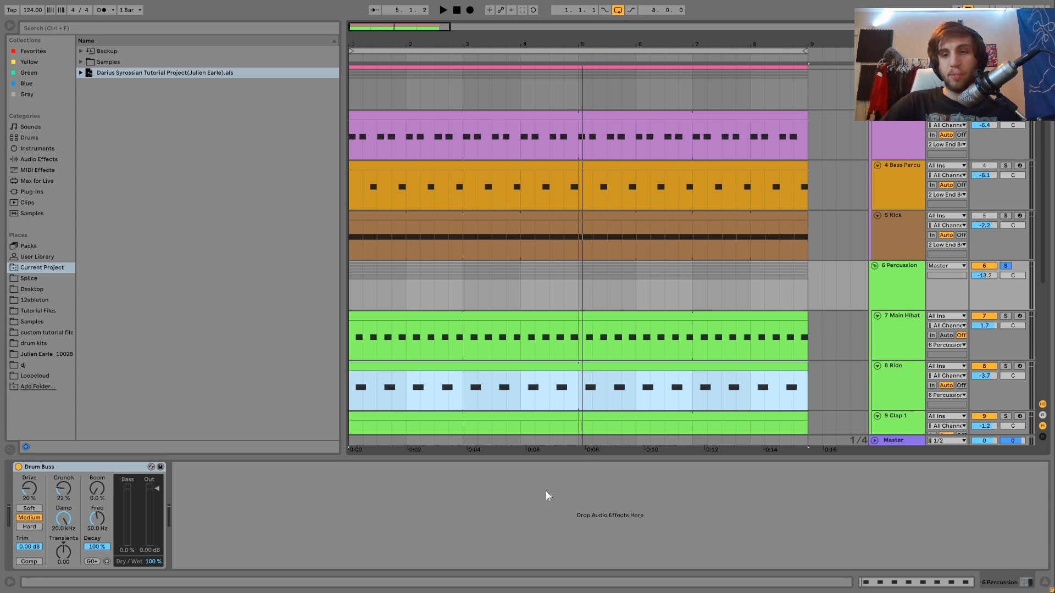
{"action": "scroll", "coordinate": [621, 366], "scroll_direction": "down", "scroll_amount": 3}
{"action": "scroll", "coordinate": [629, 354], "scroll_direction": "down", "scroll_amount": 2}
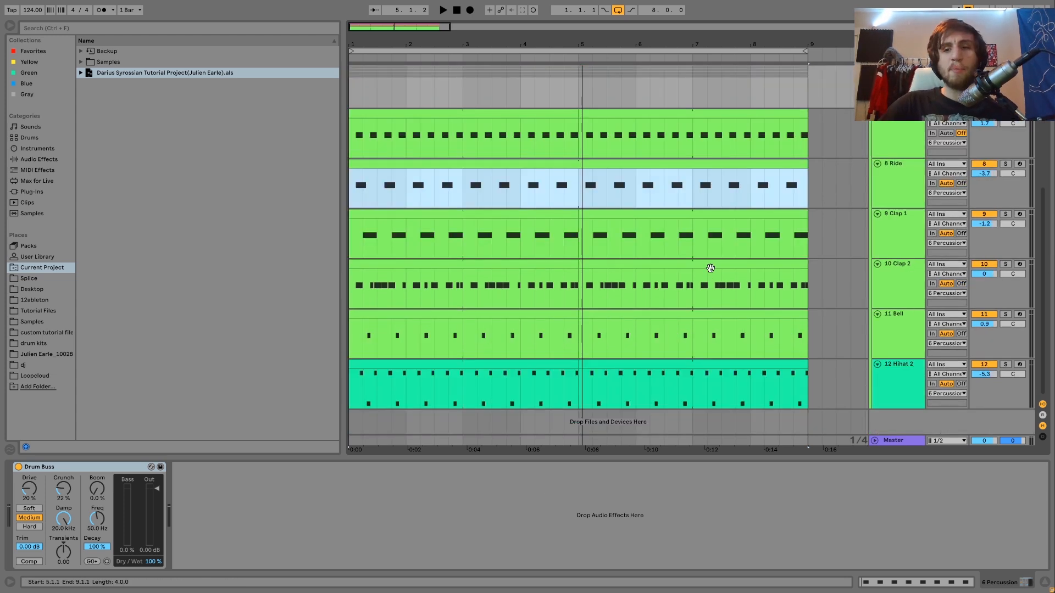
{"action": "scroll", "coordinate": [711, 268], "scroll_direction": "up", "scroll_amount": 1}
{"action": "scroll", "coordinate": [711, 272], "scroll_direction": "up", "scroll_amount": 5}
{"action": "scroll", "coordinate": [710, 272], "scroll_direction": "down", "scroll_amount": 5}
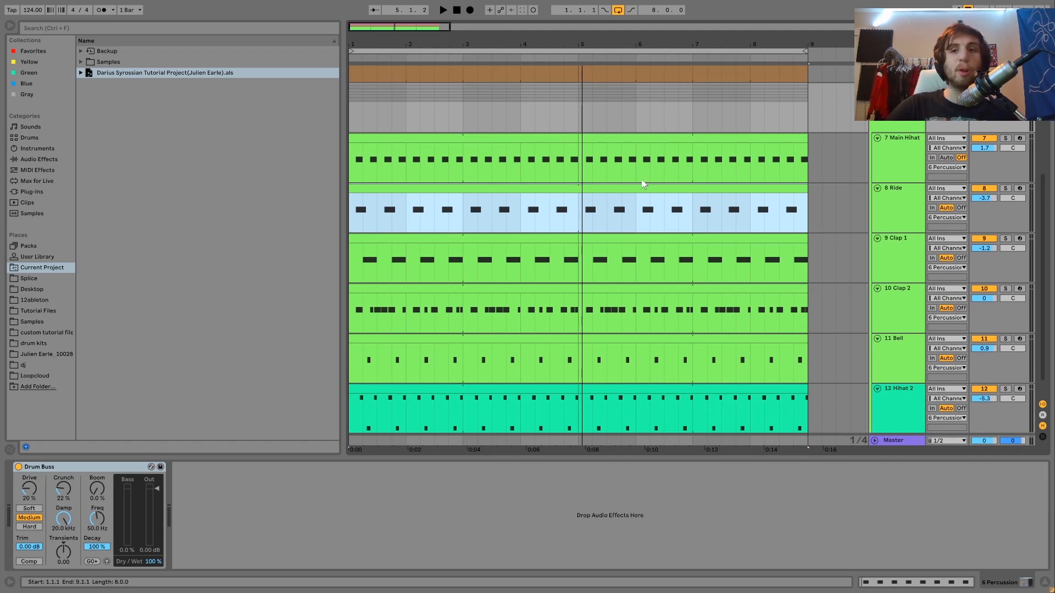
{"action": "scroll", "coordinate": [736, 210], "scroll_direction": "up", "scroll_amount": 2}
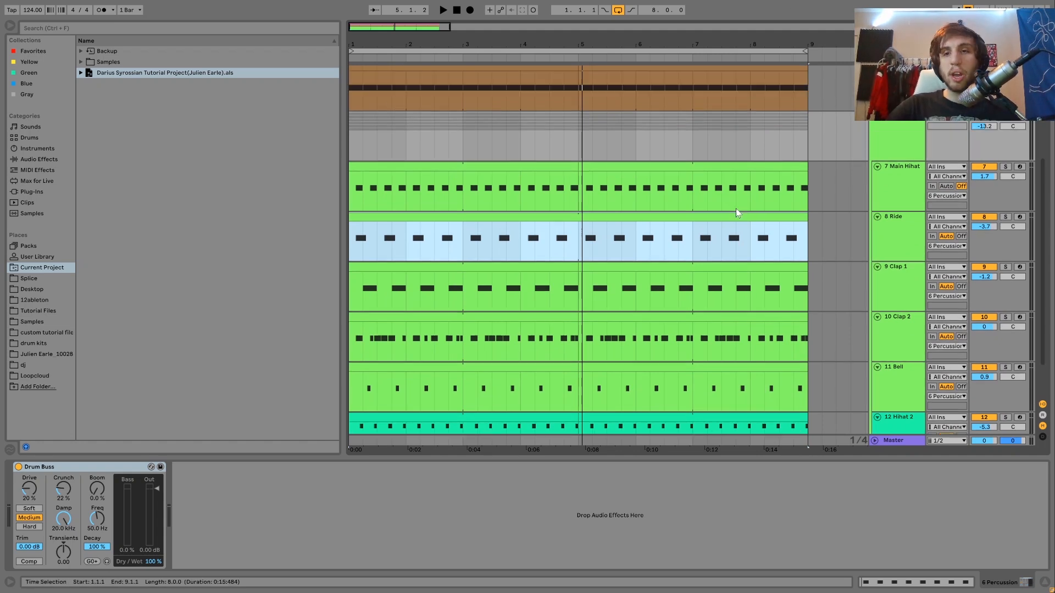
{"action": "scroll", "coordinate": [816, 186], "scroll_direction": "up", "scroll_amount": 2}
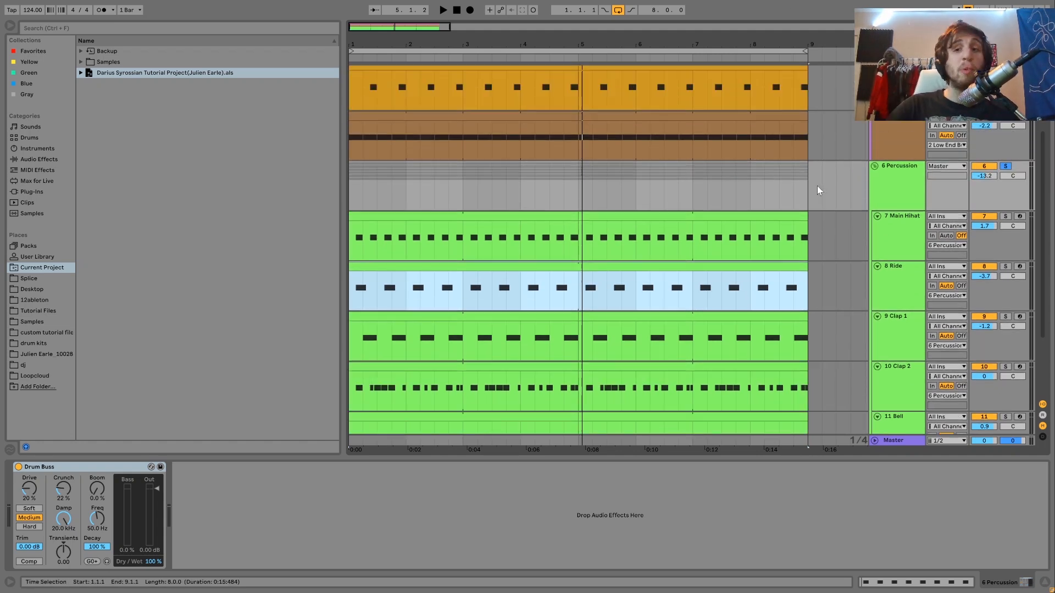
{"action": "left_click", "coordinate": [902, 178]}
{"action": "key", "text": "space"}
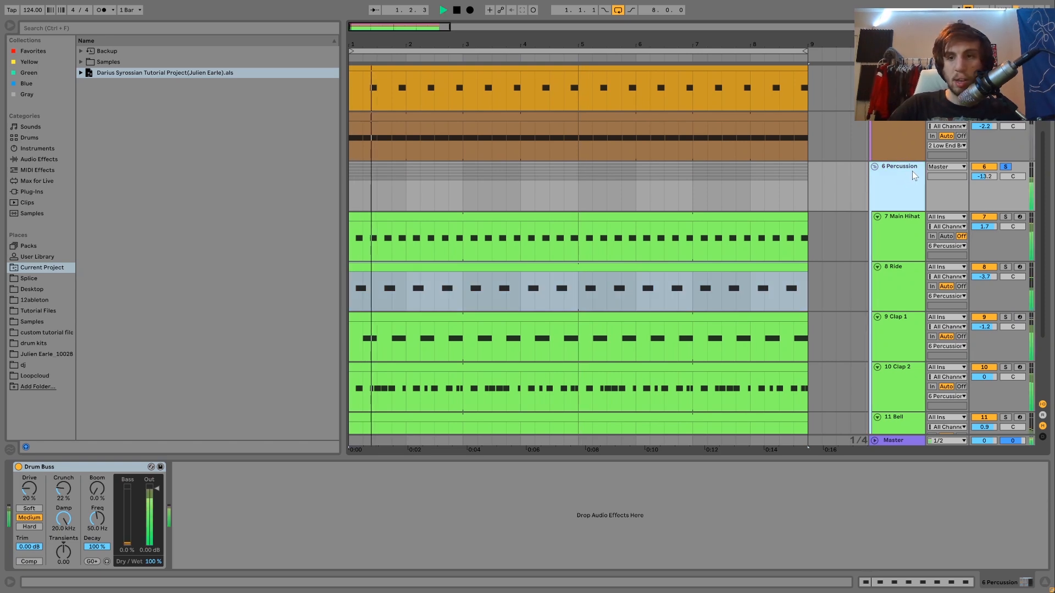
Stop the percussion playback, solo the Kick track instead of the Percussion group, and play it alone with its device chain shown
{"action": "key", "text": "space"}
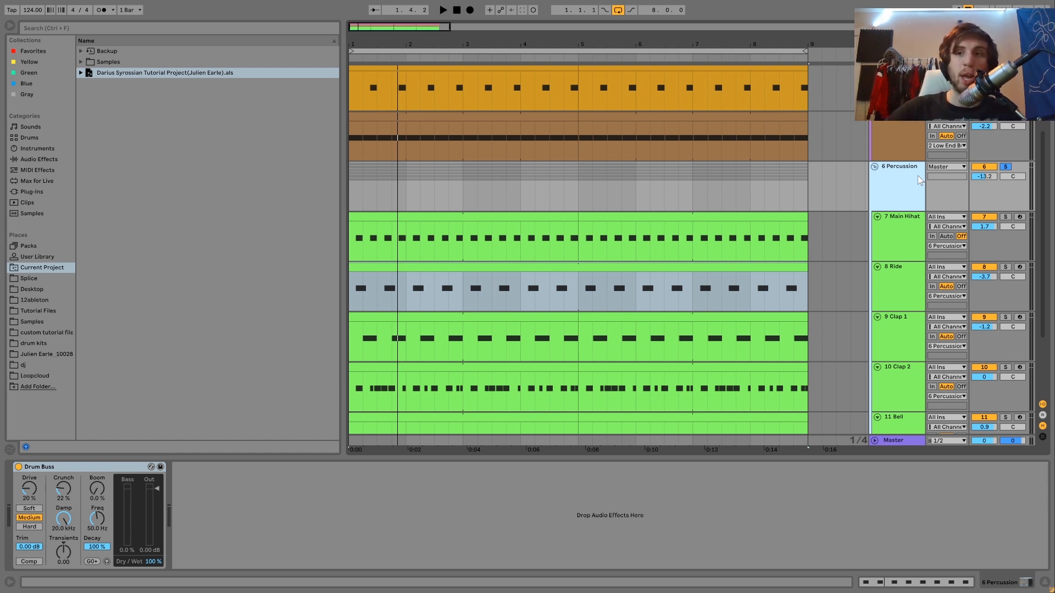
{"action": "left_click", "coordinate": [1012, 122]}
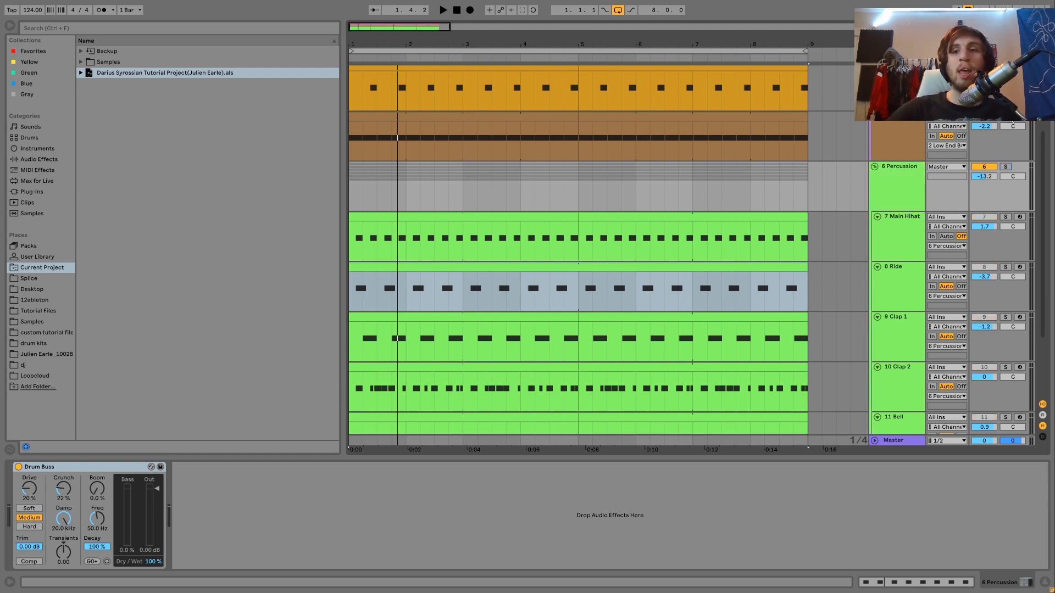
{"action": "left_click", "coordinate": [900, 129]}
{"action": "key", "text": "space"}
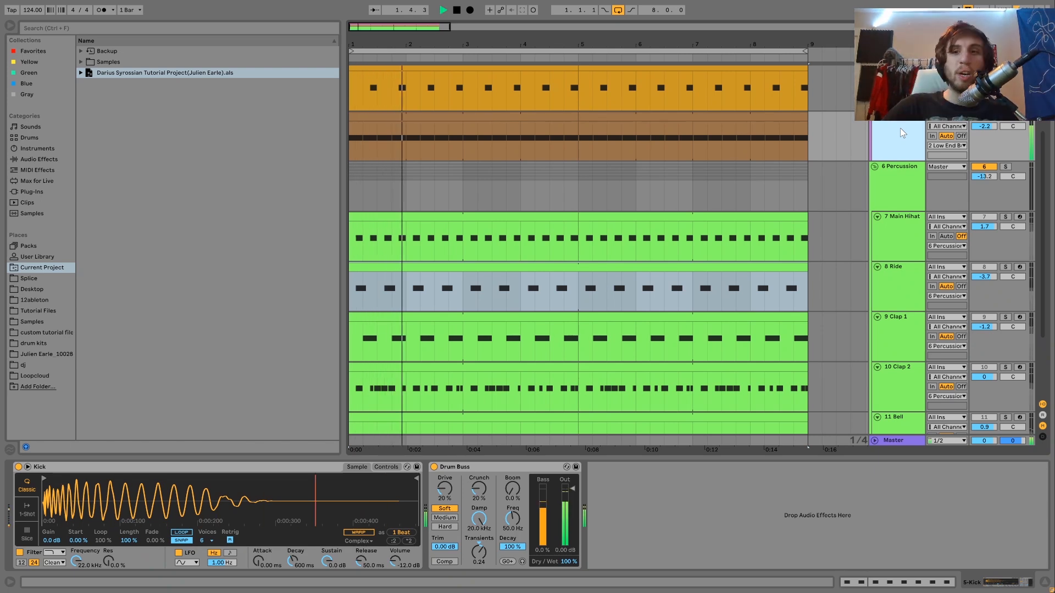
{"action": "key", "text": "space"}
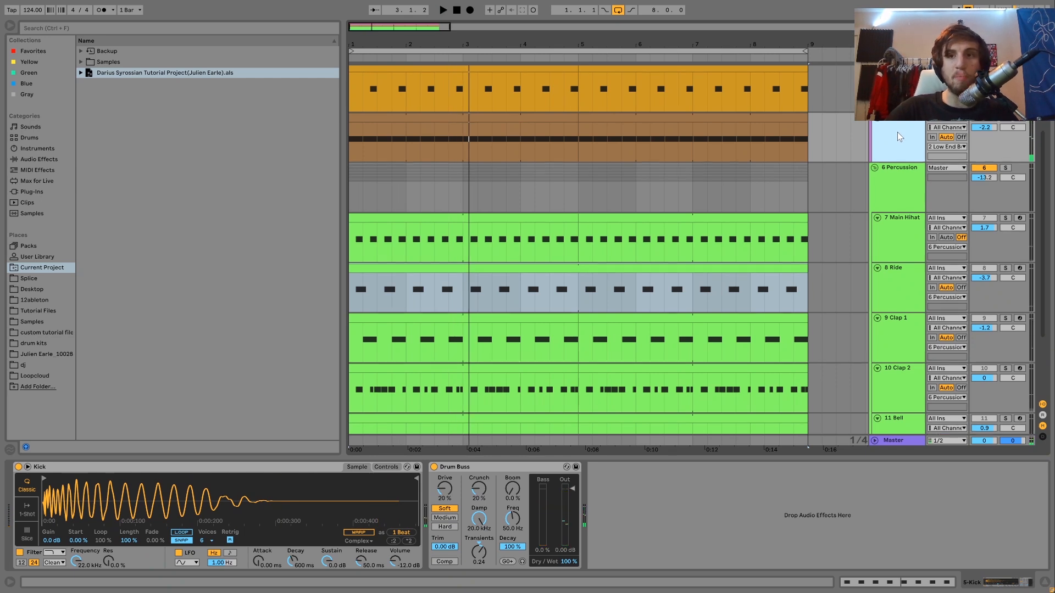
Audition a copy of the Kick track placed inside the soloed Percussion group, and delete the copy after listening
{"action": "scroll", "coordinate": [898, 131], "scroll_direction": "up", "scroll_amount": 1}
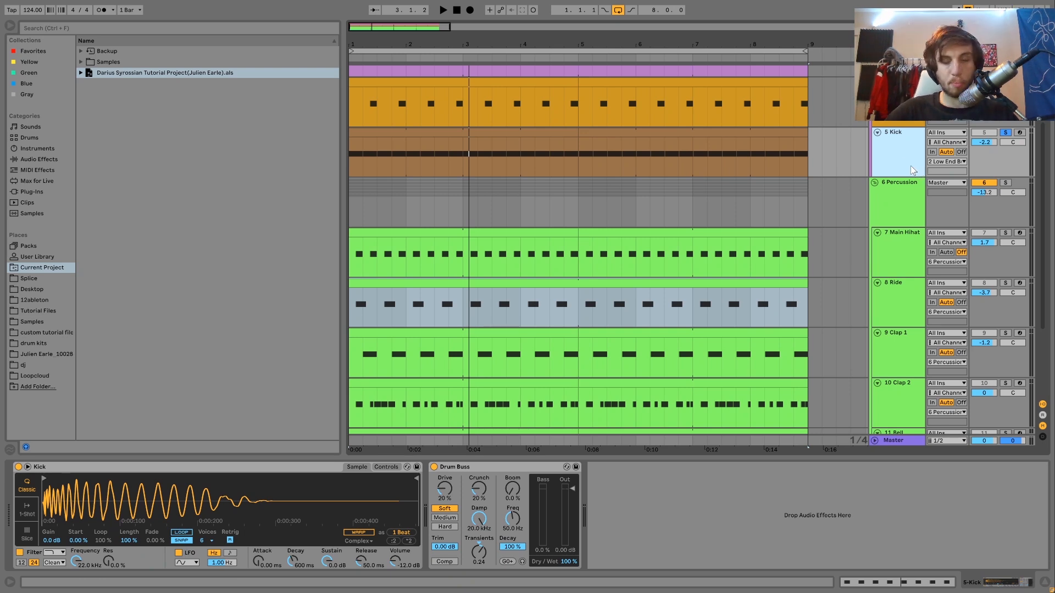
{"action": "left_click_drag", "start_coordinate": [902, 150], "coordinate": [898, 226]}
{"action": "left_click", "coordinate": [1006, 183]}
{"action": "key", "text": "space"}
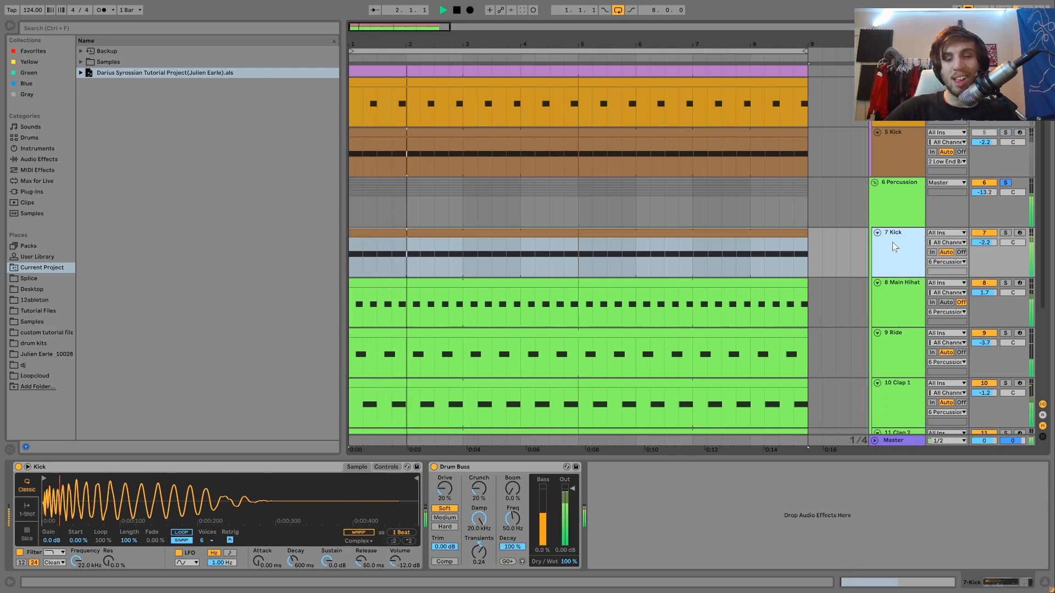
{"action": "key", "text": "space"}
{"action": "key", "text": "space"}
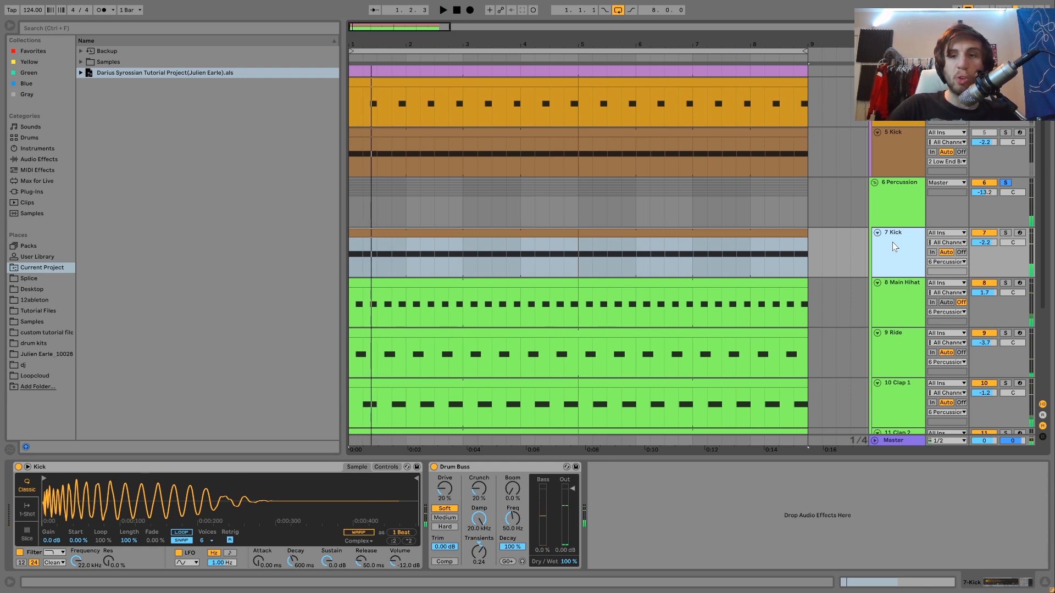
{"action": "key", "text": "Delete"}
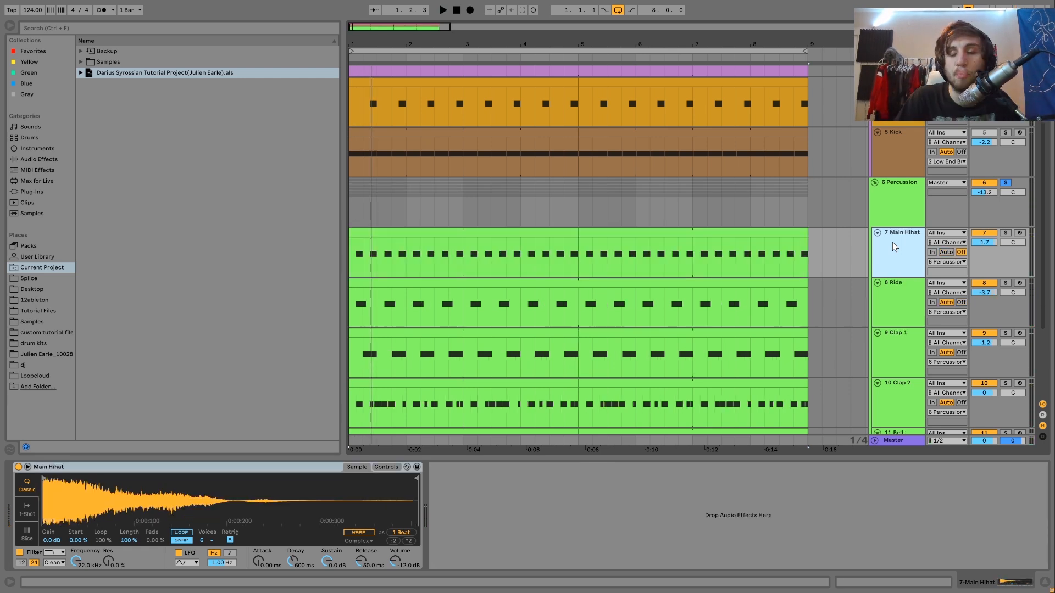
Show the Drum Buss on the Percussion group and review the low-end and percussion tracks in the arrangement
{"action": "left_click", "coordinate": [892, 208]}
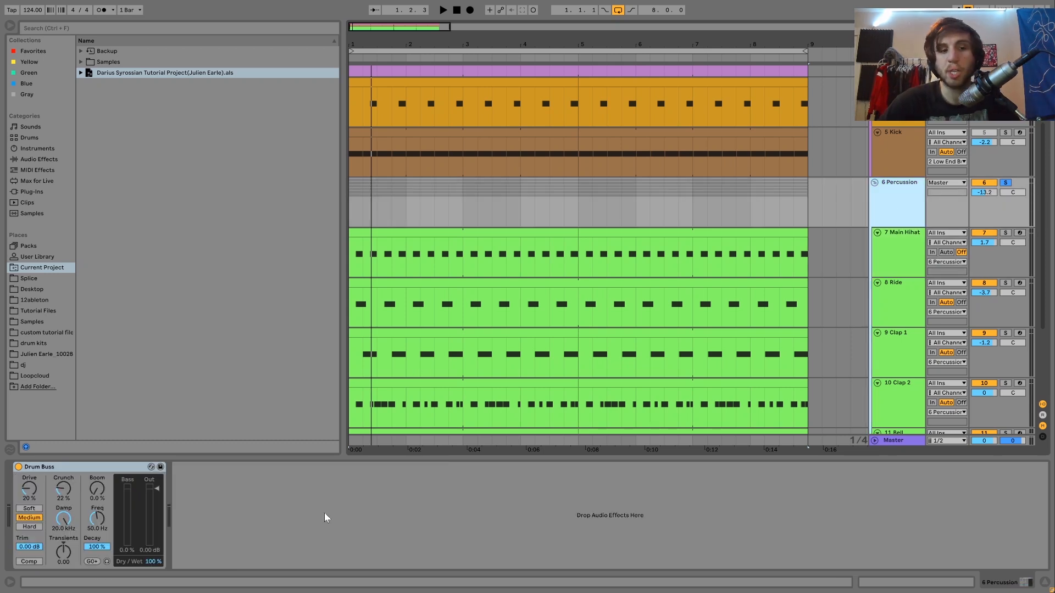
{"action": "left_click", "coordinate": [95, 472]}
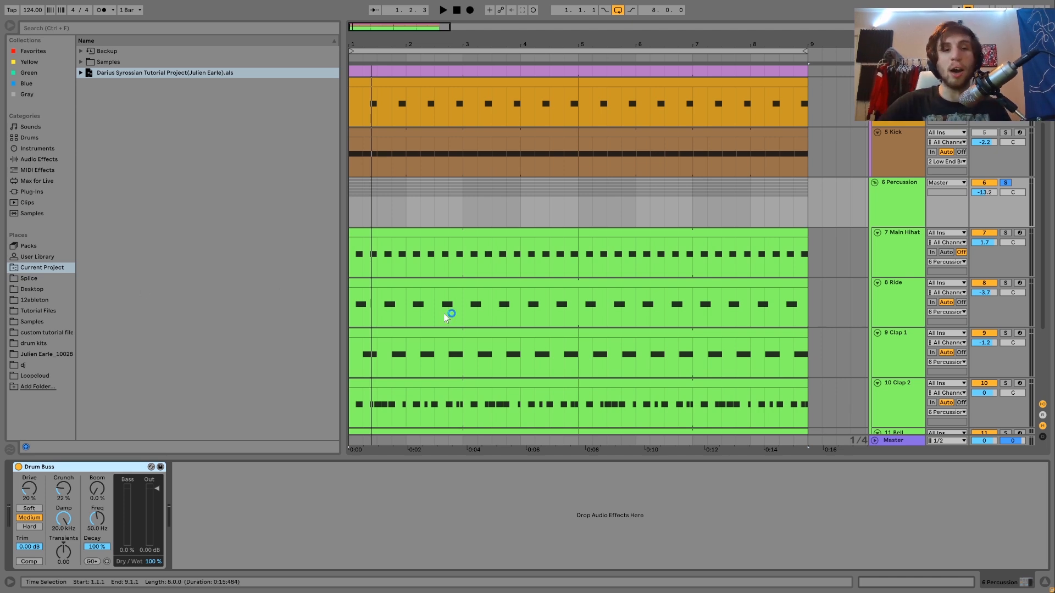
{"action": "scroll", "coordinate": [446, 315], "scroll_direction": "up", "scroll_amount": 5}
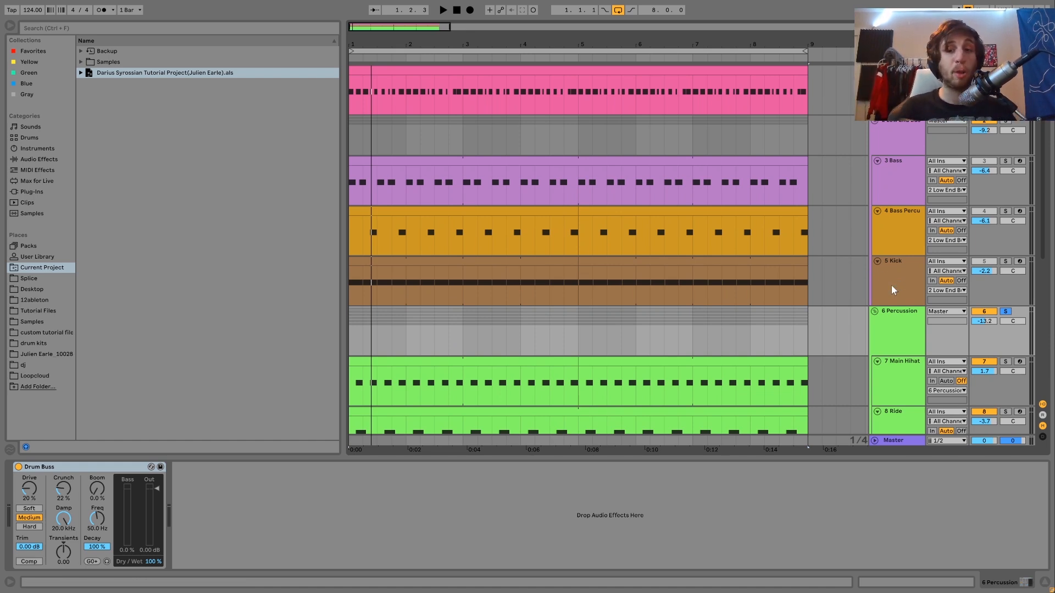
{"action": "scroll", "coordinate": [891, 285], "scroll_direction": "down", "scroll_amount": 1}
{"action": "scroll", "coordinate": [891, 291], "scroll_direction": "down", "scroll_amount": 2}
{"action": "scroll", "coordinate": [892, 285], "scroll_direction": "down", "scroll_amount": 5}
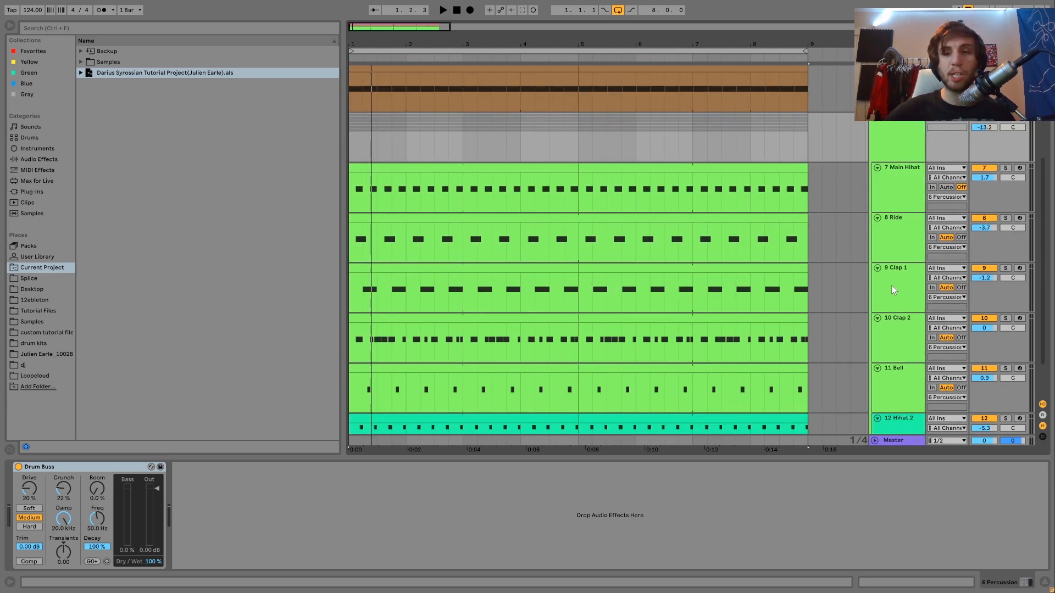
Show the Main Hihat sampler, play the soloed percussion layers together, and return to the Percussion group's Drum Buss
{"action": "left_click", "coordinate": [875, 194]}
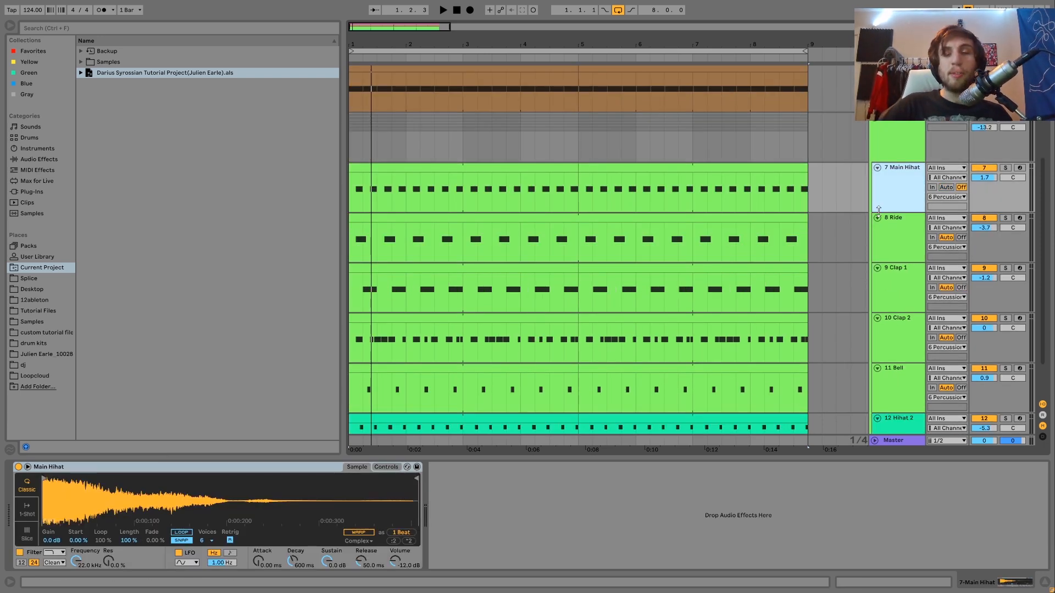
{"action": "scroll", "coordinate": [878, 211], "scroll_direction": "down", "scroll_amount": 2}
{"action": "key", "text": "space"}
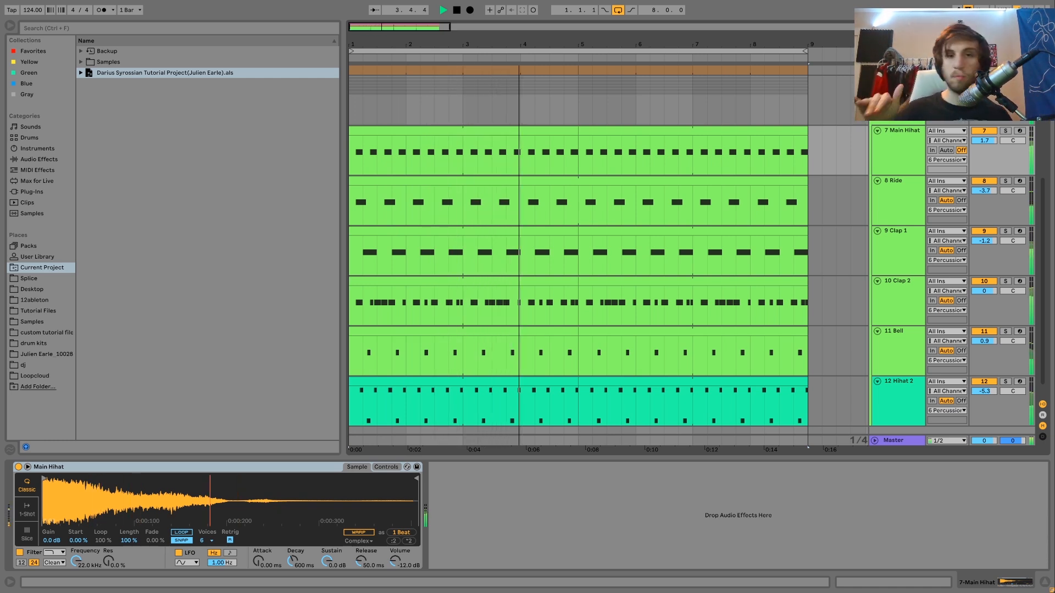
{"action": "key", "text": "space"}
{"action": "left_click", "coordinate": [899, 88]}
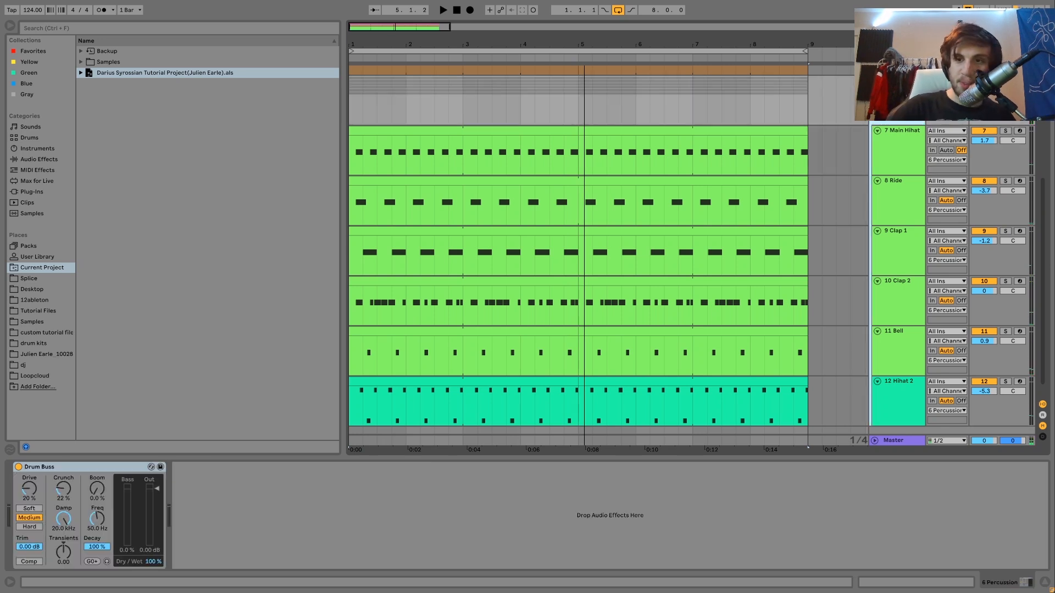